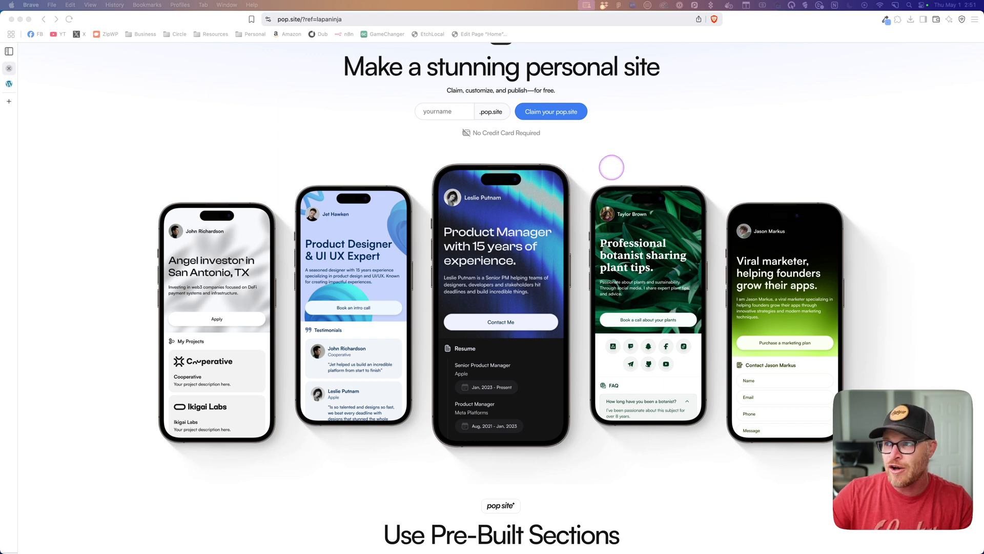
{"action": "mouse_move", "coordinate": [600, 169]}
{"action": "left_mouse_down"}
{"action": "mouse_move", "coordinate": [556, 171]}
{"action": "mouse_move", "coordinate": [594, 150]}
{"action": "left_mouse_up"}
{"action": "mouse_move", "coordinate": [478, 424]}
{"action": "left_mouse_down"}
{"action": "mouse_move", "coordinate": [439, 491]}
{"action": "mouse_move", "coordinate": [513, 445]}
{"action": "left_mouse_up"}
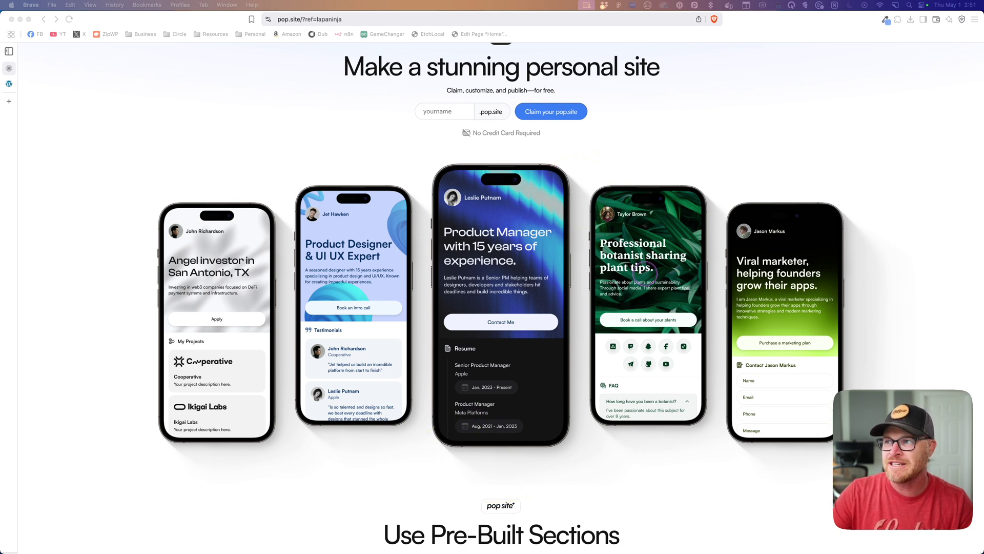
{"action": "mouse_move", "coordinate": [568, 175]}
{"action": "left_mouse_down"}
{"action": "mouse_move", "coordinate": [565, 405]}
{"action": "mouse_move", "coordinate": [489, 442]}
{"action": "mouse_move", "coordinate": [424, 373]}
{"action": "mouse_move", "coordinate": [431, 204]}
{"action": "mouse_move", "coordinate": [595, 160]}
{"action": "left_mouse_up"}
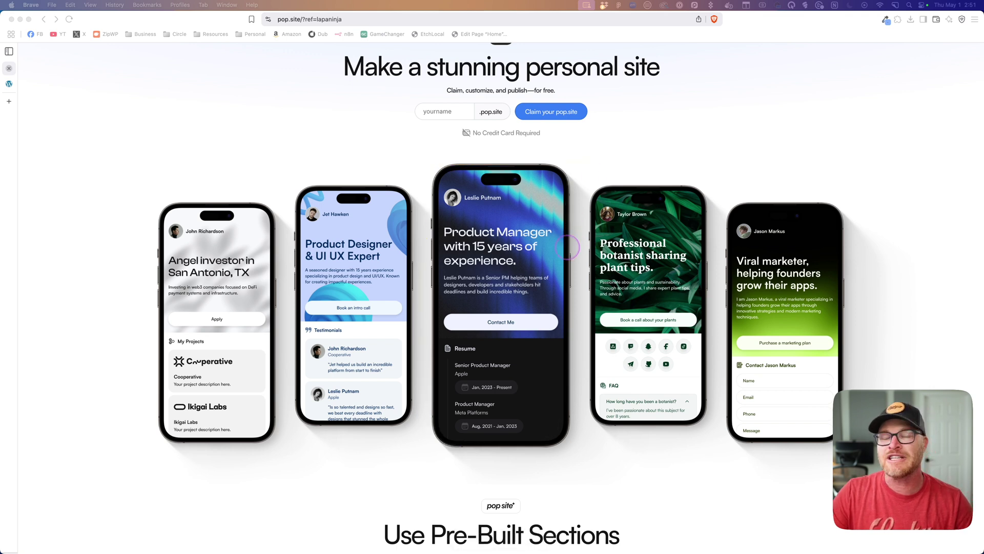
{"action": "mouse_move", "coordinate": [532, 252]}
{"action": "left_mouse_down"}
{"action": "mouse_move", "coordinate": [506, 241]}
{"action": "mouse_move", "coordinate": [531, 210]}
{"action": "mouse_move", "coordinate": [493, 362]}
{"action": "mouse_move", "coordinate": [485, 189]}
{"action": "left_mouse_up"}
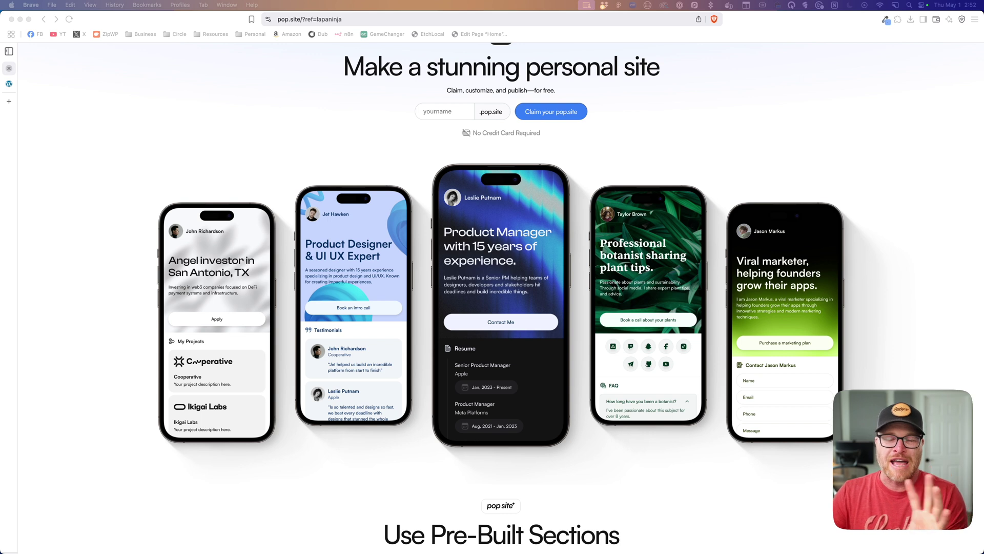
{"action": "scroll", "coordinate": [500, 307], "scroll_direction": "down", "scroll_amount": 1}
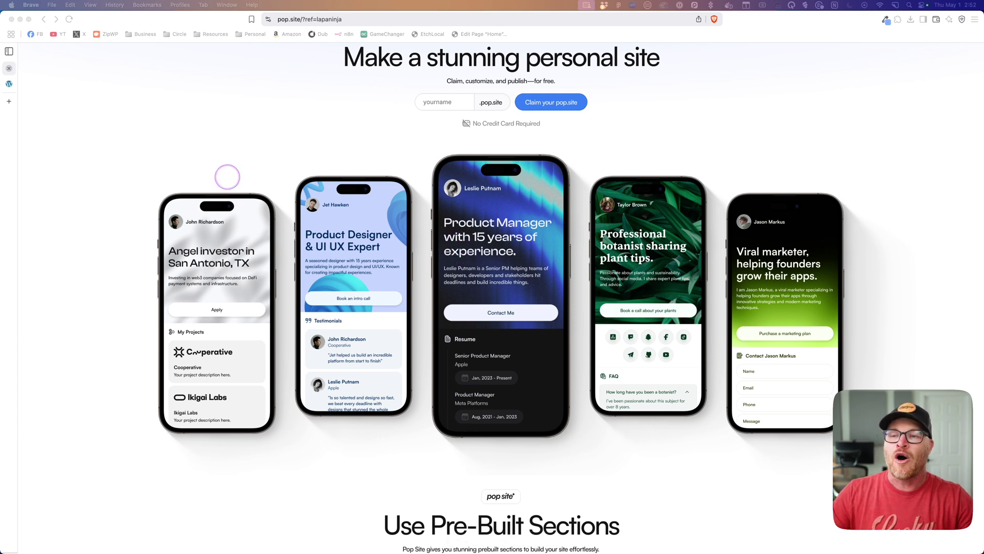
{"action": "left_click_drag", "start_coordinate": [227, 177], "coordinate": [235, 243]}
{"action": "left_click_drag", "start_coordinate": [777, 141], "coordinate": [777, 233]}
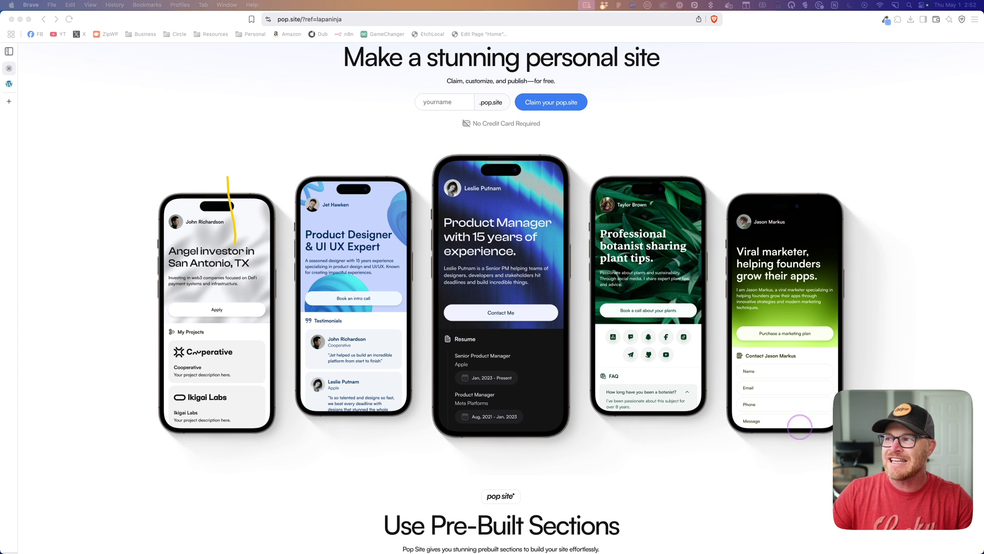
{"action": "left_click_drag", "start_coordinate": [834, 431], "coordinate": [133, 439]}
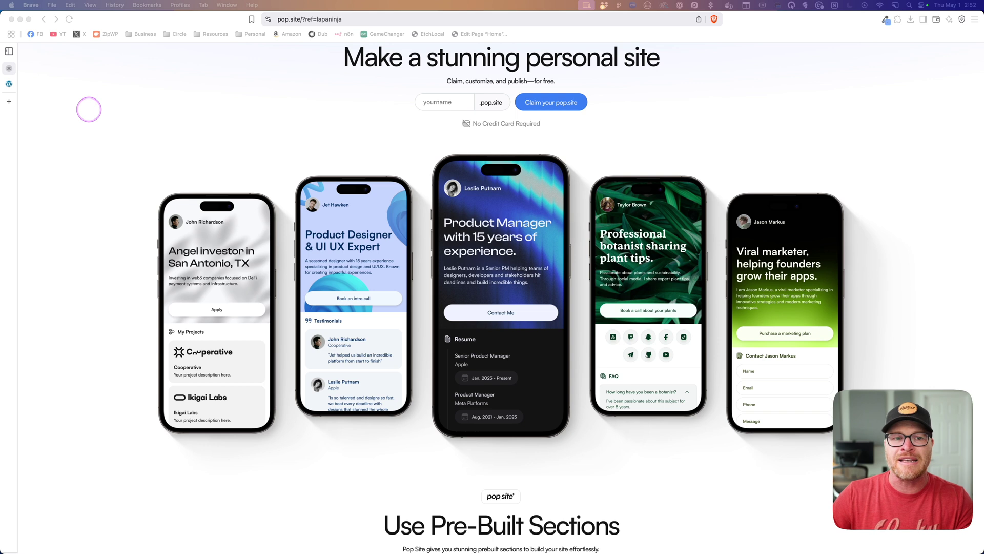
Switch to the Etch page builder, add a section with a container, and rename the container Device Grid.
{"action": "left_click", "coordinate": [9, 83]}
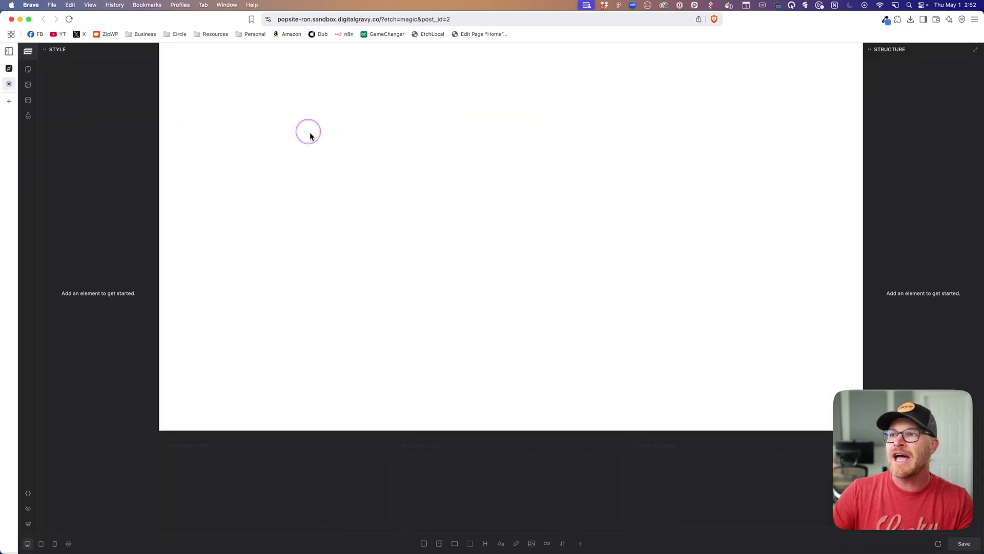
{"action": "left_click", "coordinate": [424, 543]}
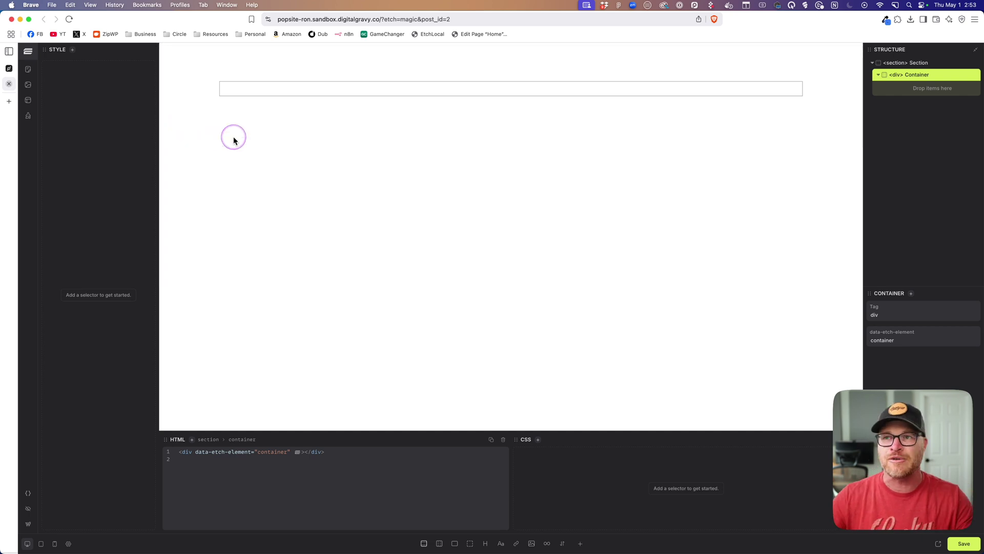
{"action": "double_click", "coordinate": [916, 75]}
{"action": "type", "text": "D"}
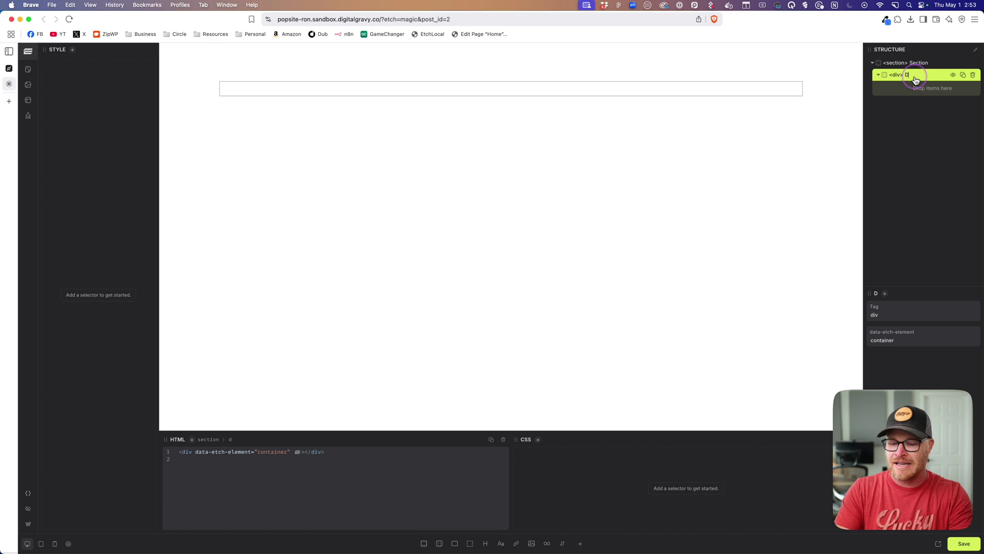
{"action": "type", "text": "emo Box"}
{"action": "key", "text": "cmd+a"}
{"action": "key", "text": "BackSpace"}
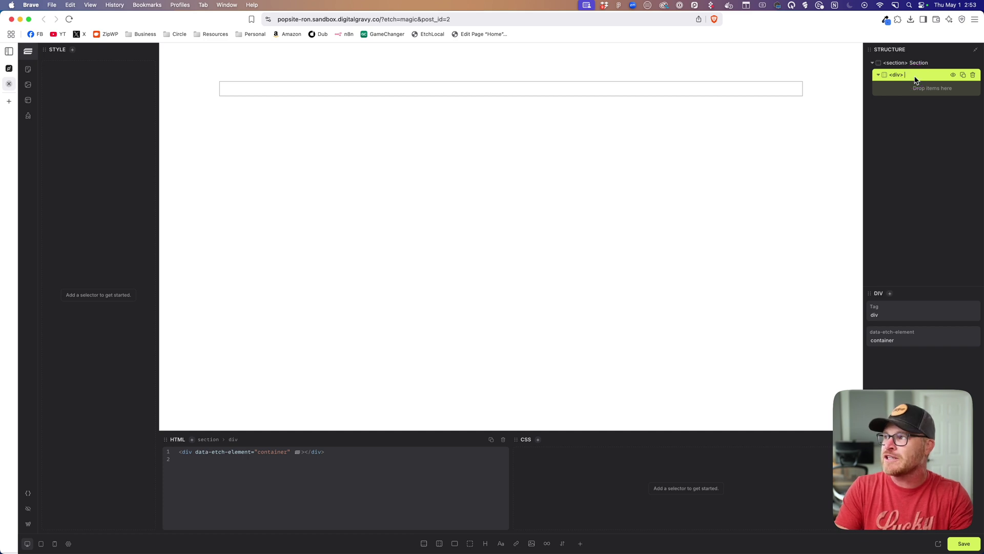
{"action": "type", "text": "Device Grid"}
{"action": "left_click", "coordinate": [908, 80]}
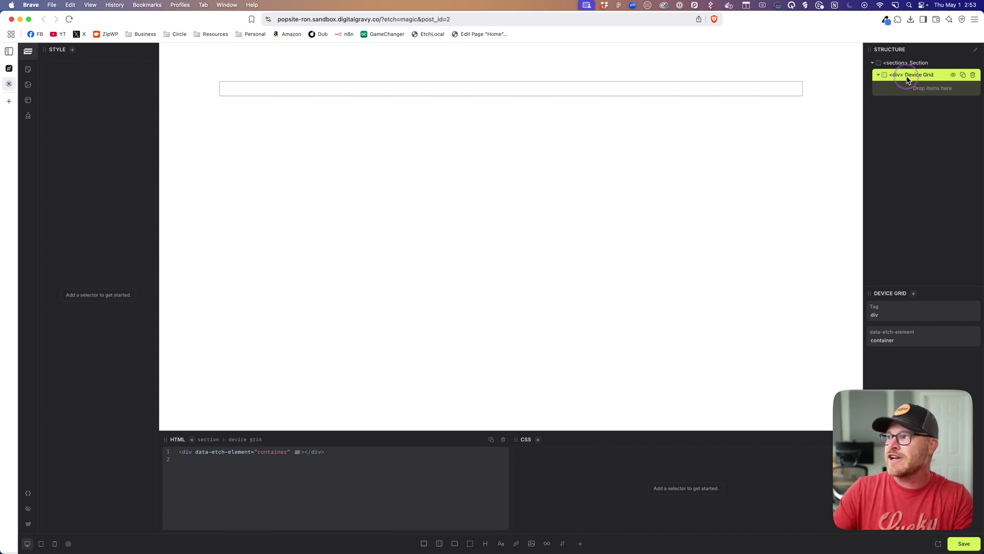
Add a div inside the Device Grid container and rename it Device.
{"action": "left_click", "coordinate": [470, 543]}
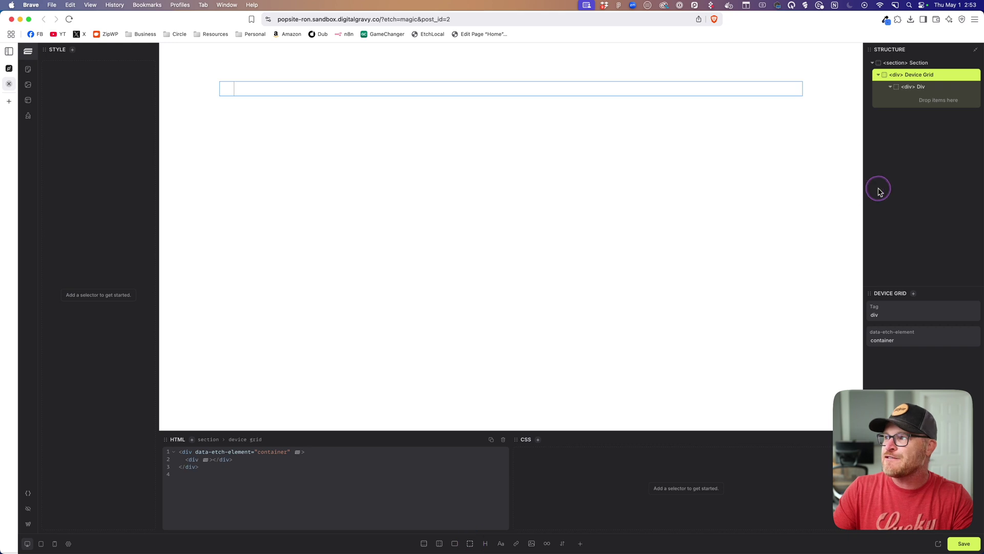
{"action": "double_click", "coordinate": [918, 88]}
{"action": "type", "text": "Device"}
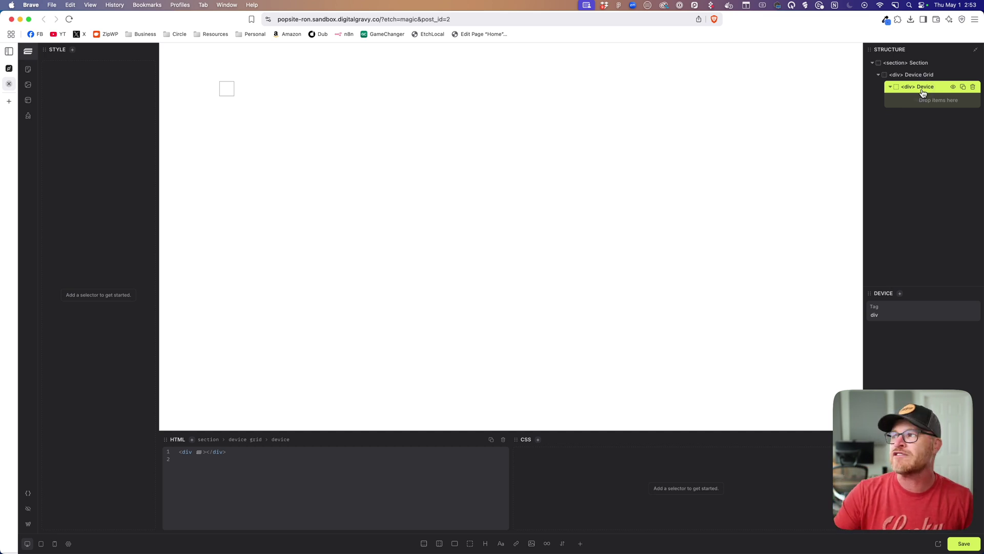
{"action": "left_click", "coordinate": [924, 92]}
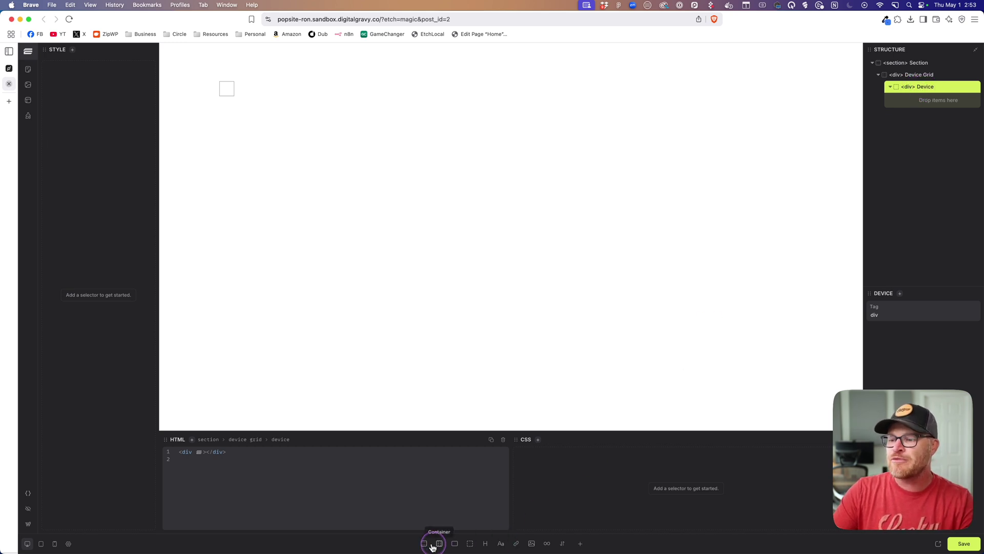
Insert three image elements inside the Device div.
{"action": "left_click", "coordinate": [532, 543]}
{"action": "left_click", "coordinate": [532, 543]}
{"action": "left_click", "coordinate": [531, 544]}
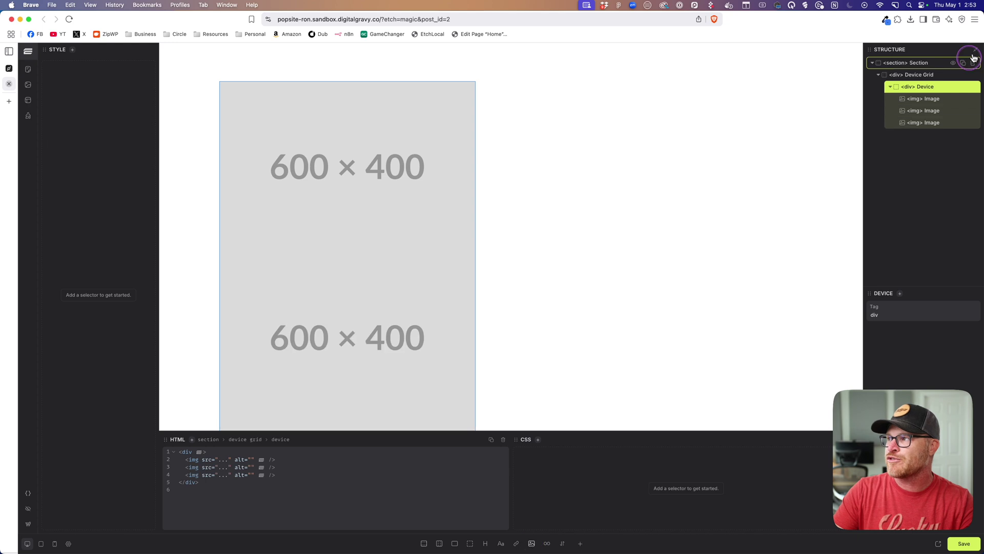
Rename the Device div's three images, in order, Shadow, Screen and Frame.
{"action": "double_click", "coordinate": [933, 101]}
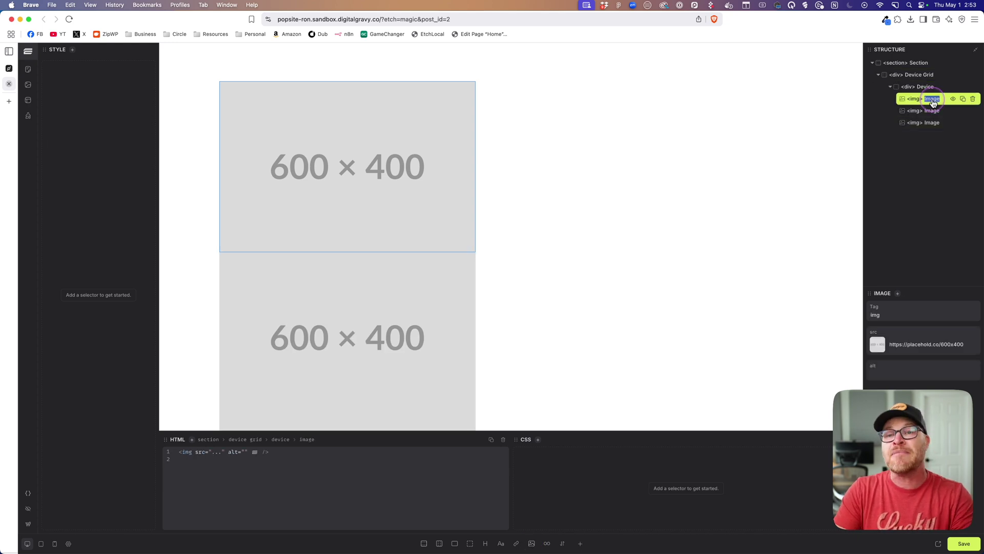
{"action": "type", "text": "Shadow"}
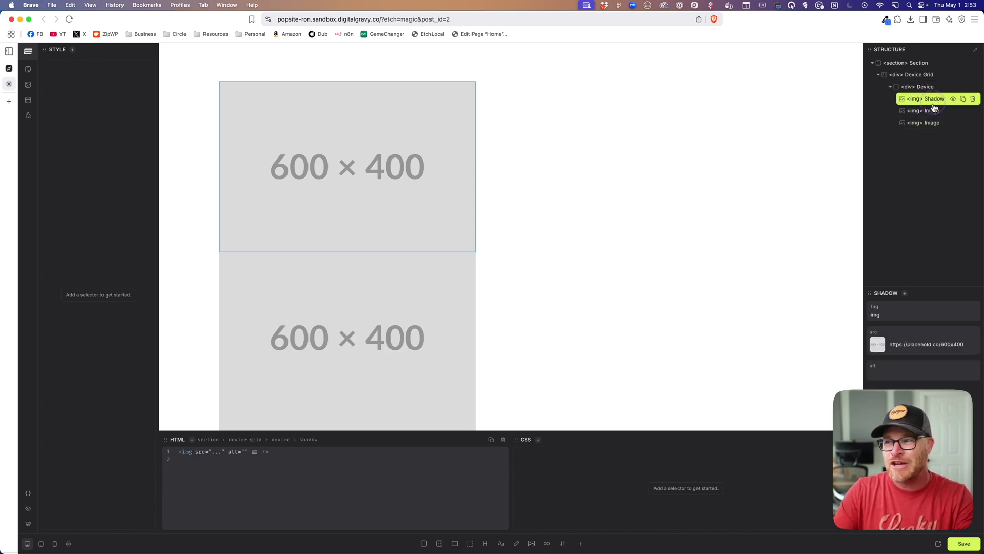
{"action": "double_click", "coordinate": [933, 111]}
{"action": "type", "text": "Screen"}
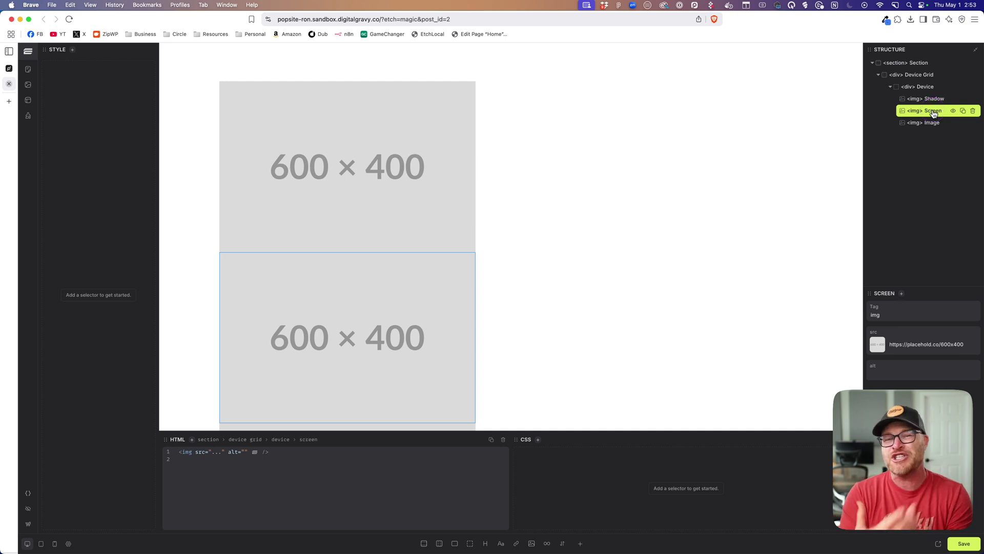
{"action": "double_click", "coordinate": [933, 124]}
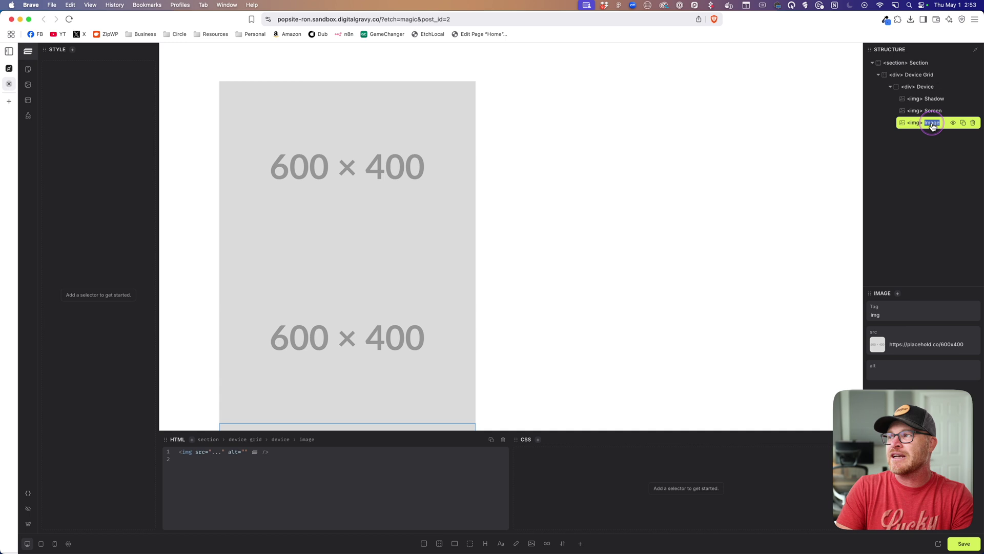
{"action": "type", "text": "Frame"}
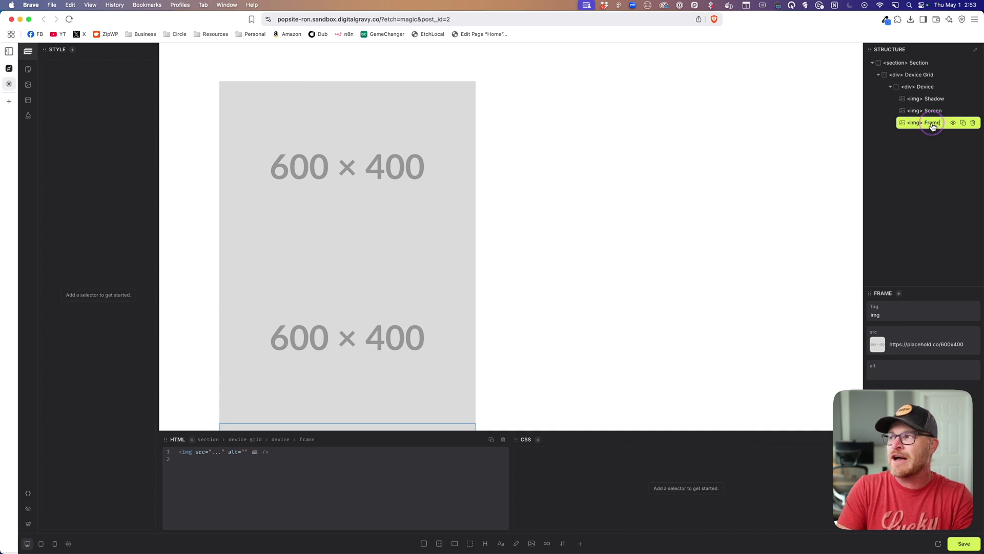
{"action": "left_click", "coordinate": [941, 101]}
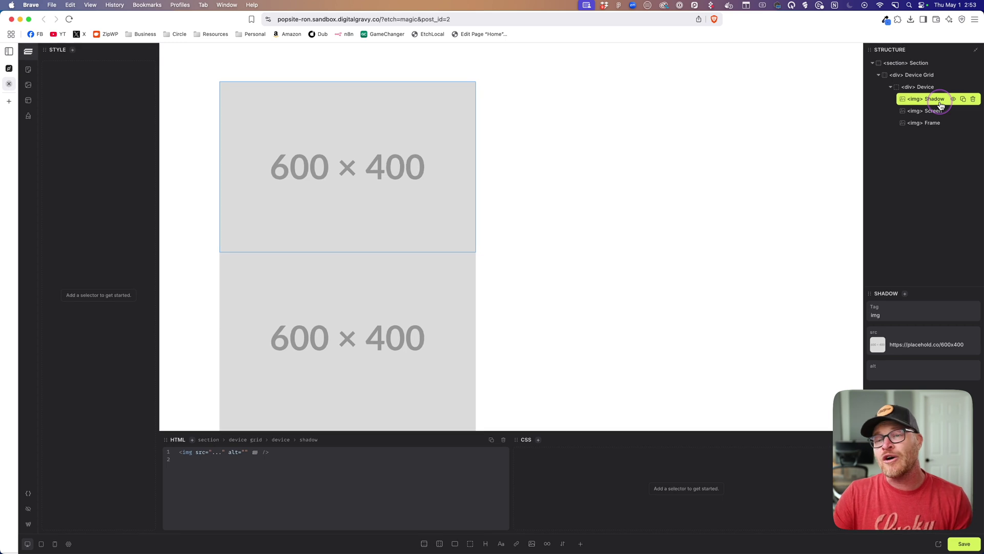
Add the attribute role="none" to the Frame image and copy the attribute text for reuse.
{"action": "left_click", "coordinate": [939, 124]}
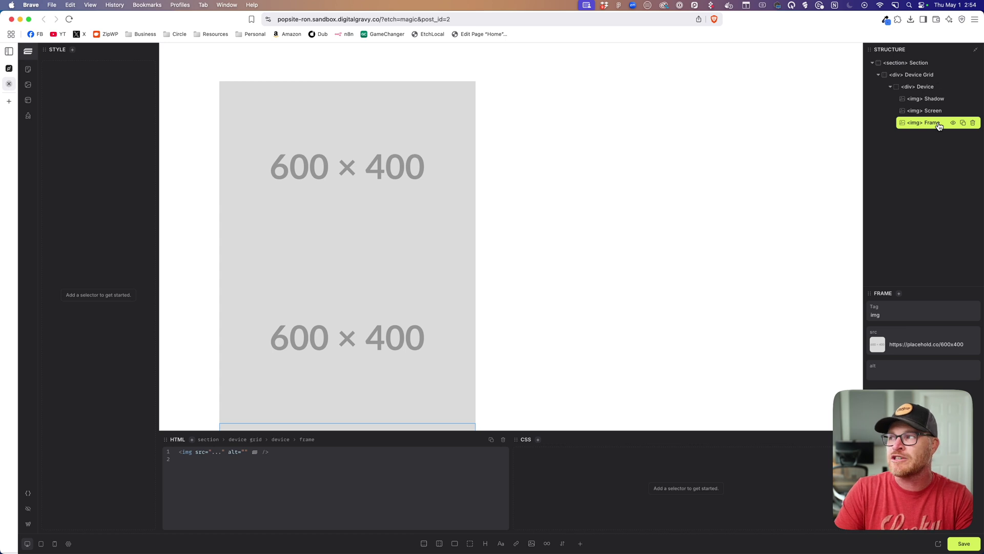
{"action": "left_click", "coordinate": [940, 126]}
{"action": "type", "text": "role=\"none"}
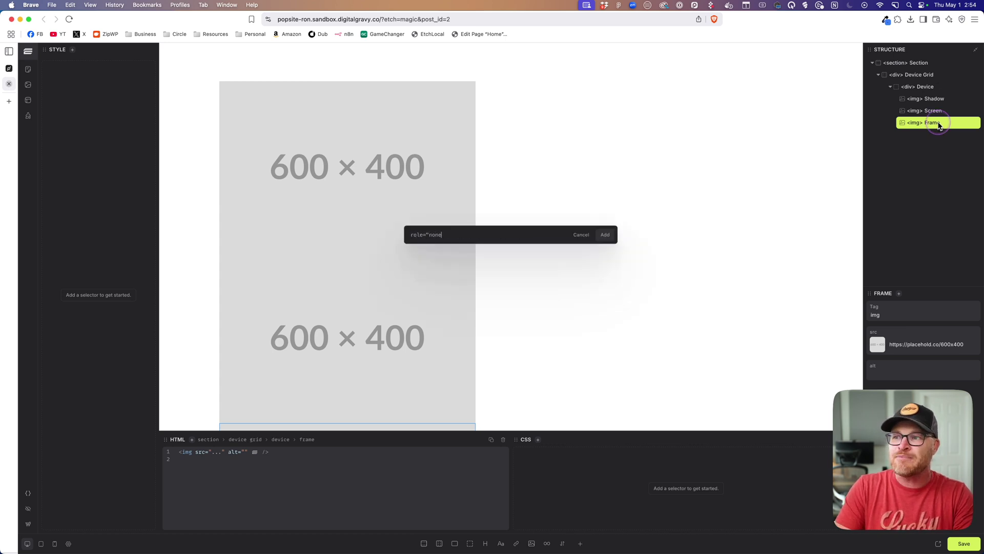
{"action": "key", "text": "super+a"}
{"action": "key", "text": "super+c"}
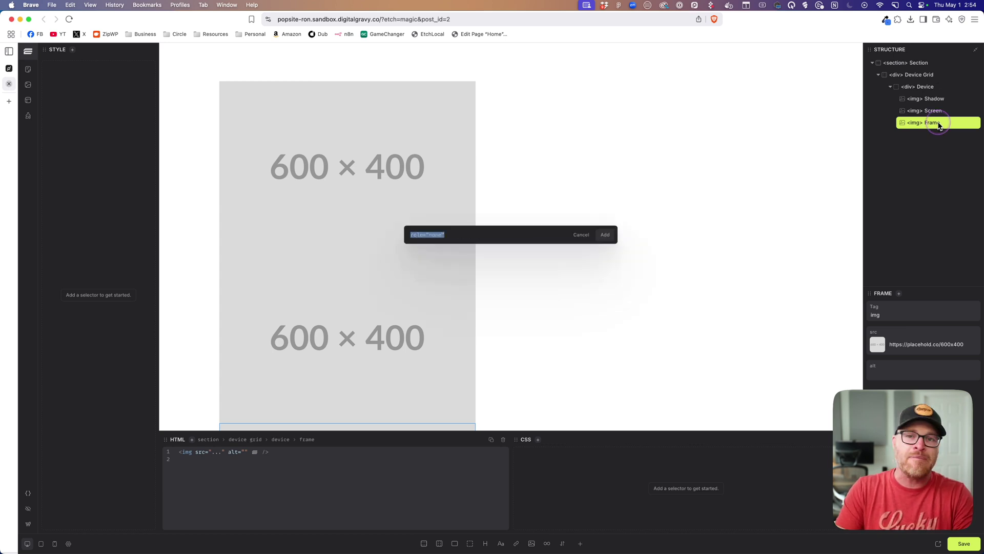
{"action": "key", "text": "Return"}
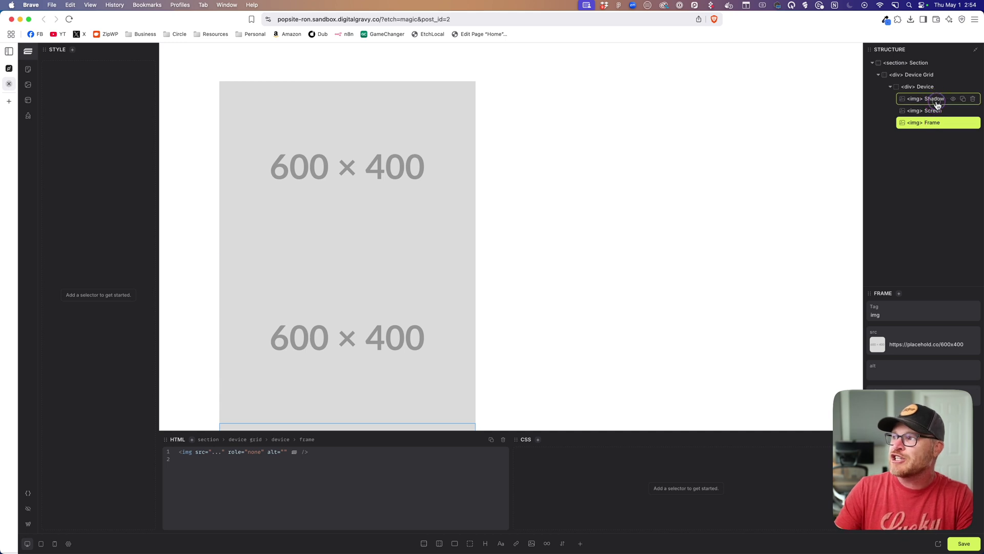
Add the copied role="none" attribute to the Shadow image and check it in the HTML.
{"action": "left_click", "coordinate": [937, 102]}
{"action": "key", "text": "a"}
{"action": "key", "text": "super+v"}
{"action": "key", "text": "Return"}
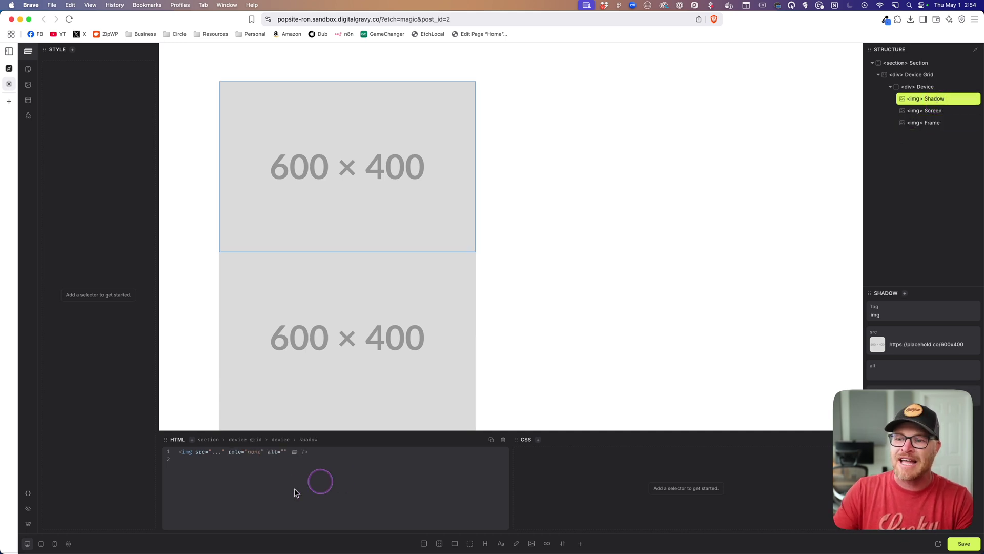
{"action": "left_click_drag", "start_coordinate": [228, 451], "coordinate": [263, 452]}
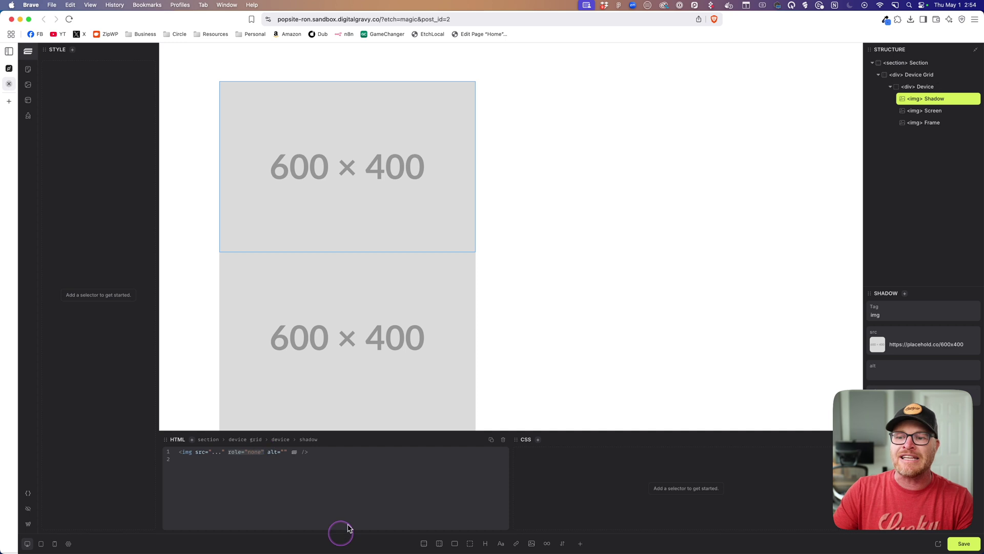
{"action": "left_click", "coordinate": [925, 88]}
{"action": "left_click", "coordinate": [932, 102]}
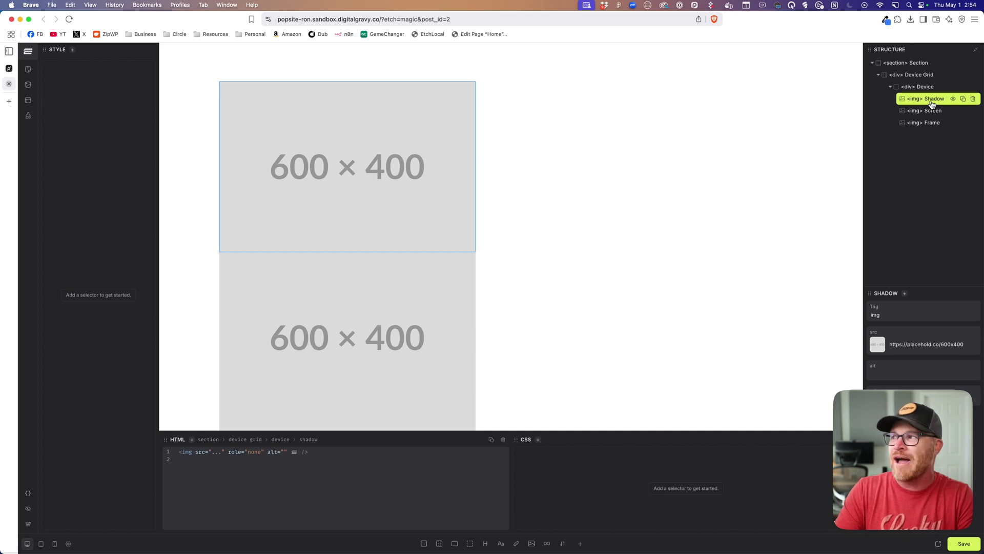
{"action": "left_click", "coordinate": [932, 104]}
{"action": "key", "text": "Escape"}
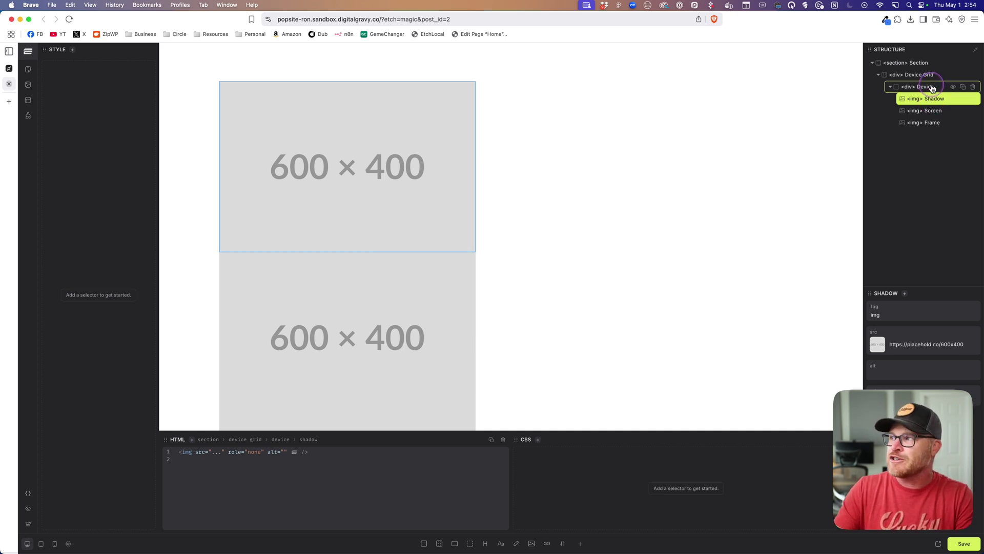
Give the Device div the class .device and create BEM classes for its child images.
{"action": "left_click", "coordinate": [932, 88]}
{"action": "left_click", "coordinate": [933, 87]}
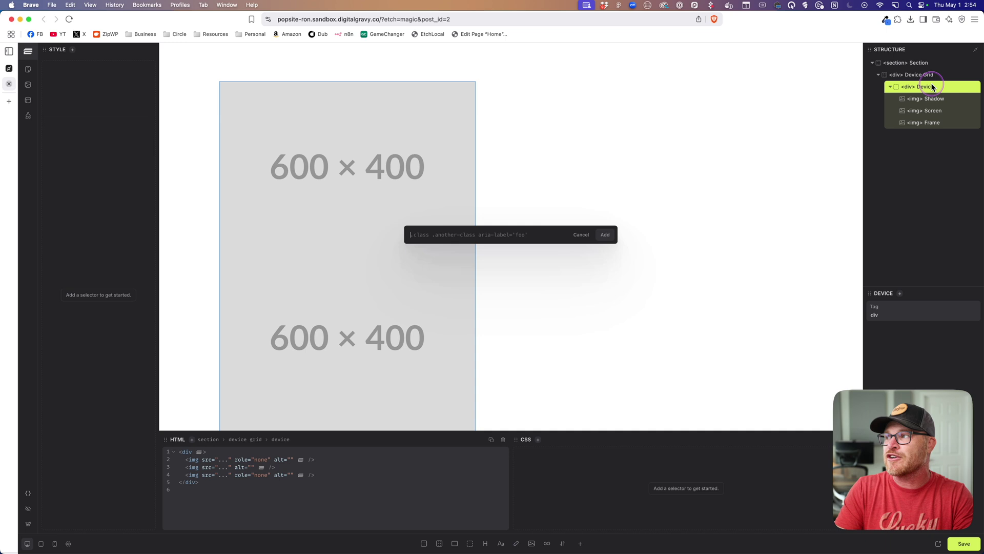
{"action": "type", "text": ".device"}
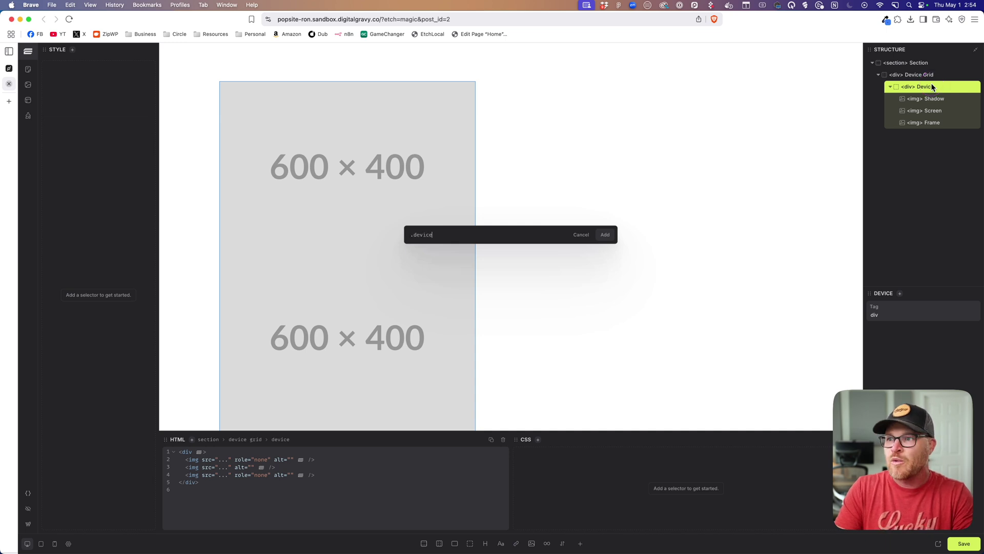
{"action": "key", "text": "Return"}
{"action": "right_click", "coordinate": [948, 86]}
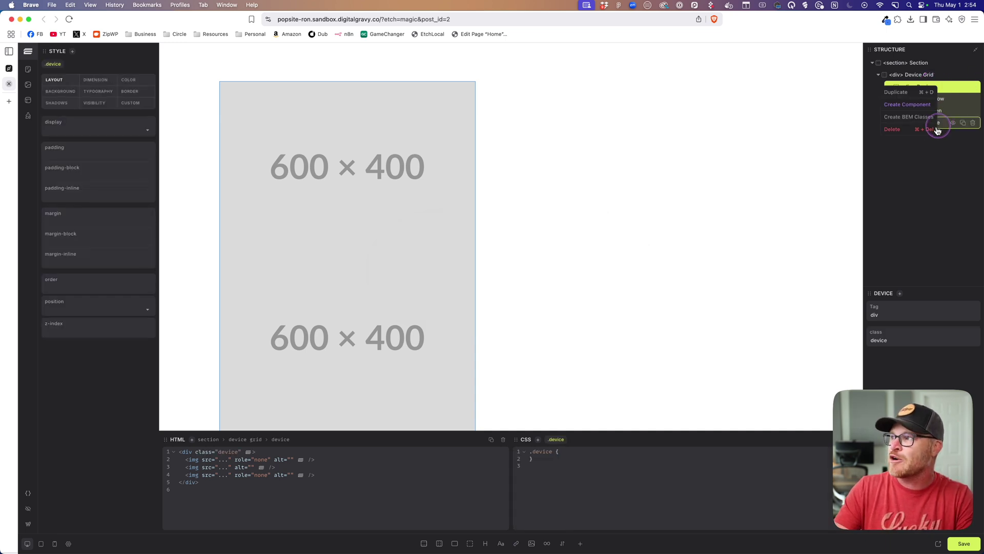
{"action": "left_click", "coordinate": [910, 120]}
Add the CSS rule pointer-events: none; to both the Shadow image's .device__shadow class and the Frame image's .device__frame class.
{"action": "left_click", "coordinate": [941, 100]}
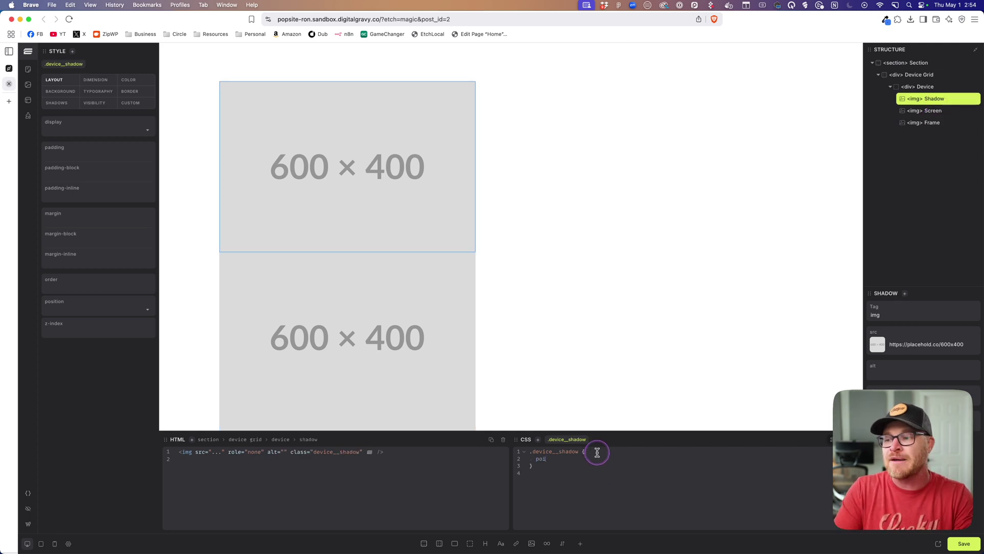
{"action": "type", "text": "nter-events: none;"}
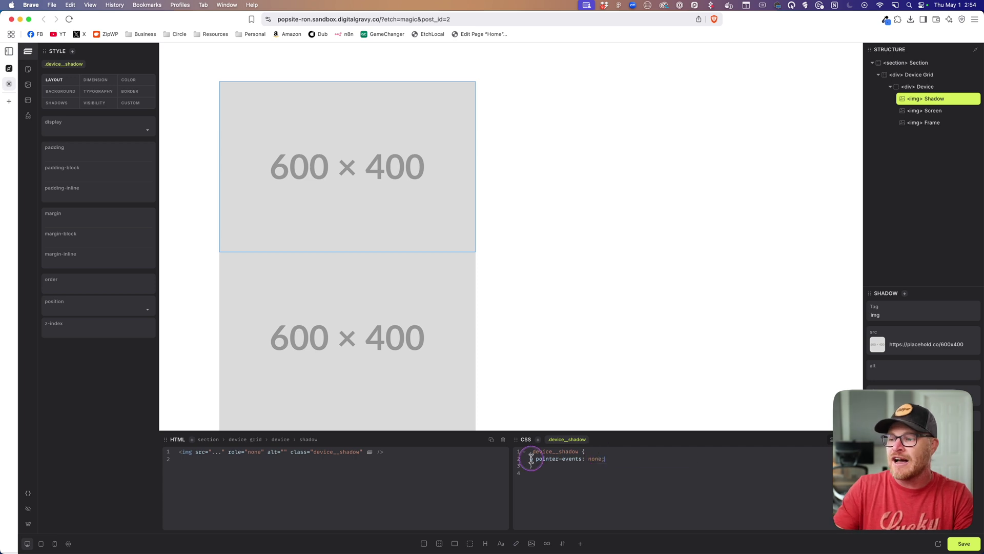
{"action": "left_click", "coordinate": [932, 124]}
{"action": "left_click", "coordinate": [596, 452]}
{"action": "type", "text": "pointer-events: none;"}
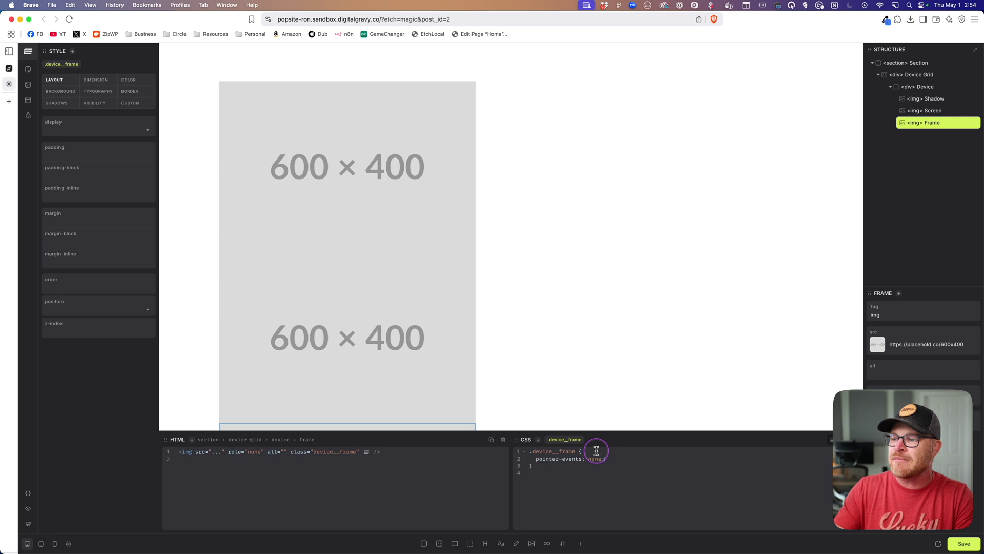
{"action": "left_click", "coordinate": [939, 117]}
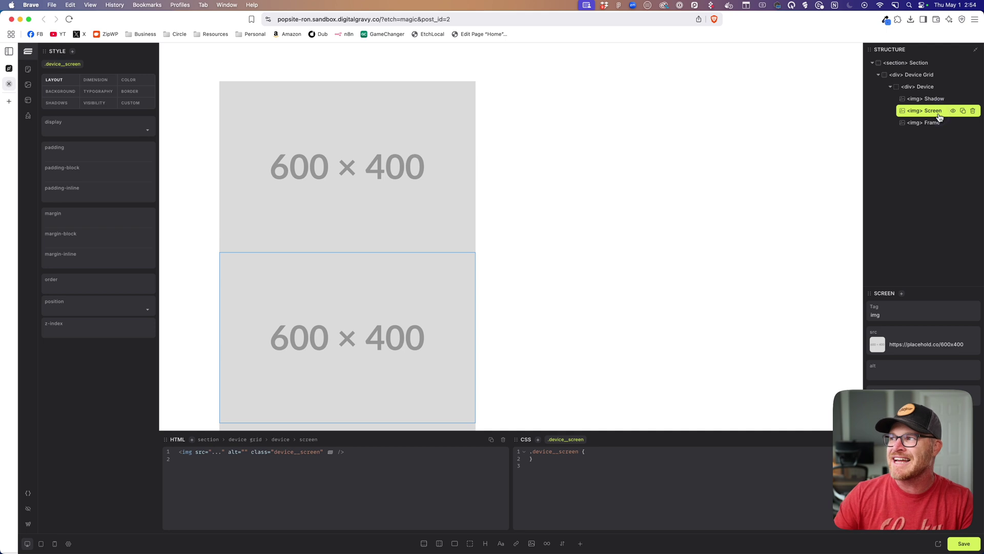
{"action": "left_click", "coordinate": [929, 88]}
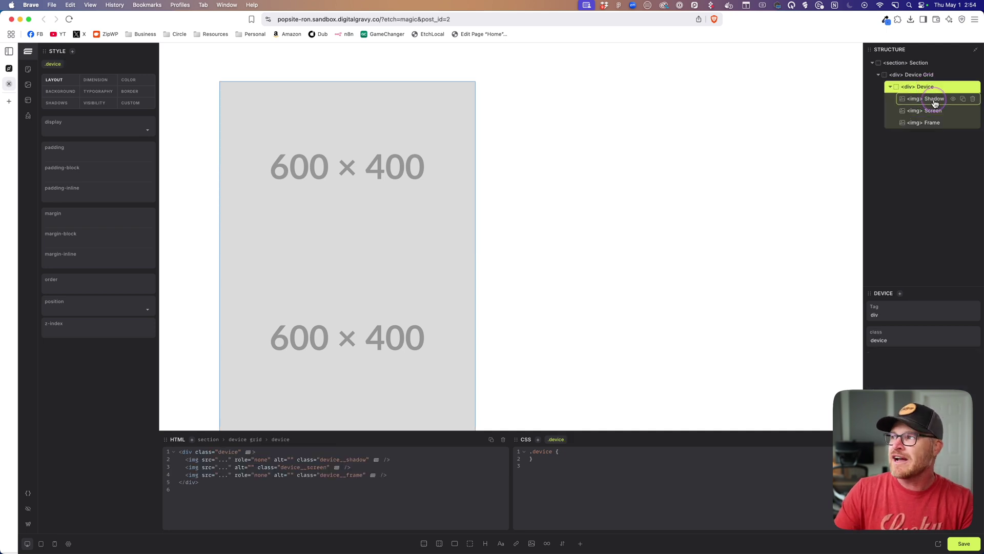
{"action": "left_click", "coordinate": [926, 99]}
{"action": "left_click", "coordinate": [925, 111]}
{"action": "left_click", "coordinate": [924, 123]}
Replace the Shadow image's placeholder source with shadow-scaled.png from the media library.
{"action": "left_click", "coordinate": [939, 99]}
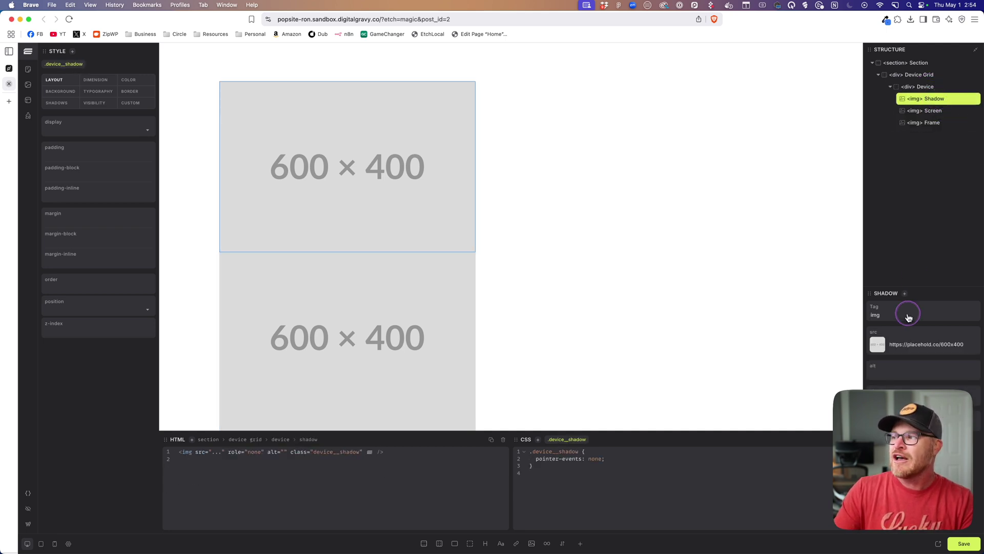
{"action": "left_click", "coordinate": [876, 345]}
{"action": "left_click", "coordinate": [114, 162]}
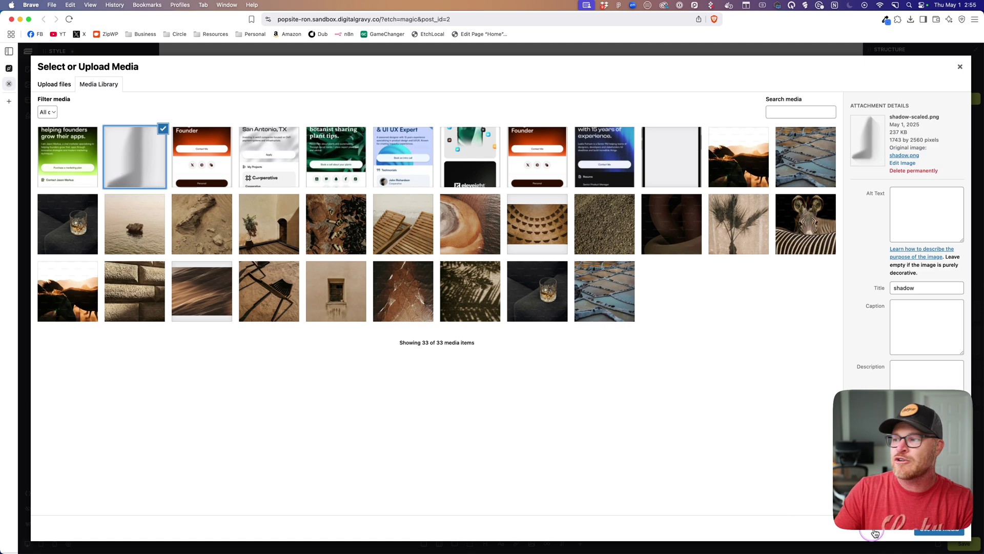
{"action": "left_click", "coordinate": [950, 527]}
Set the Screen image's source to screen5.jpeg, the angel investor page, from the media library.
{"action": "left_click", "coordinate": [925, 111]}
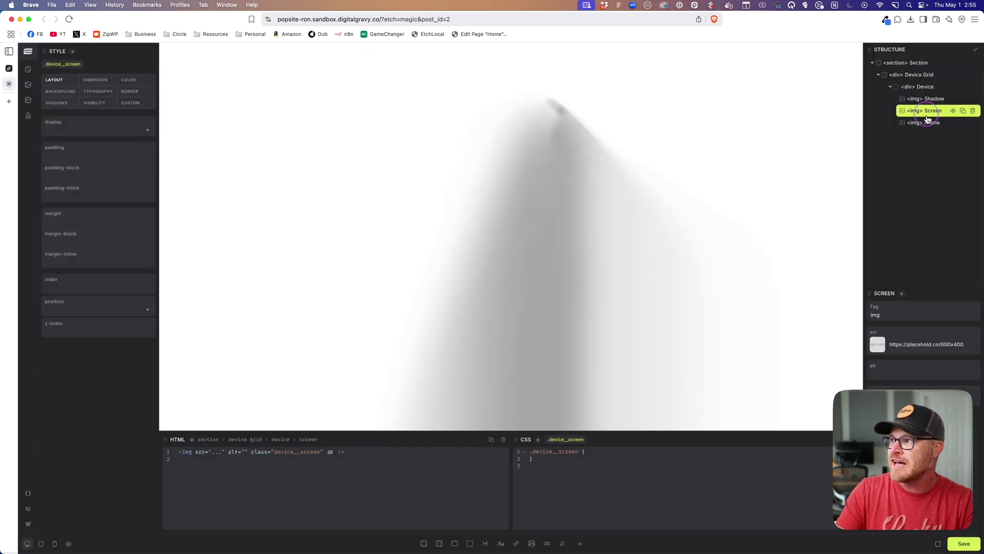
{"action": "left_click", "coordinate": [877, 344]}
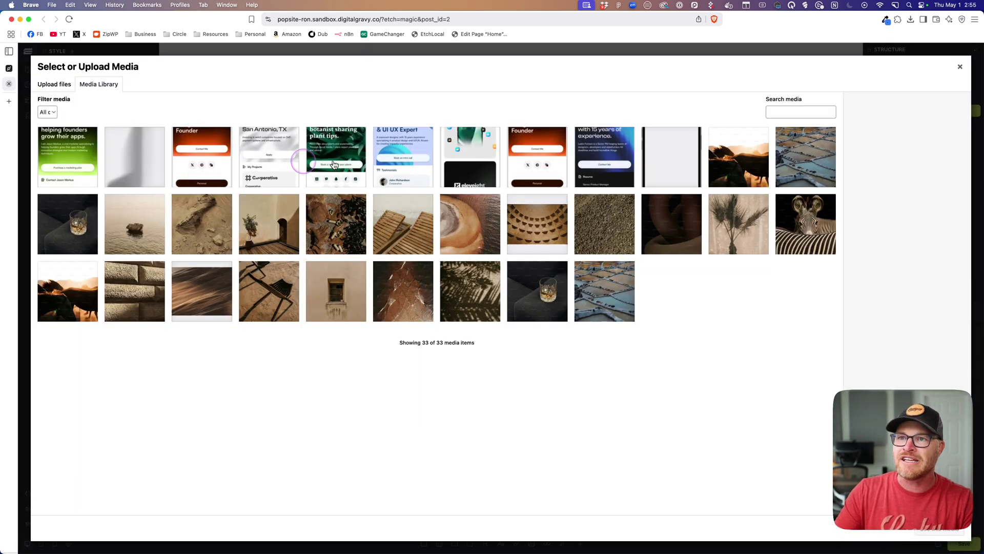
{"action": "left_click", "coordinate": [269, 163]}
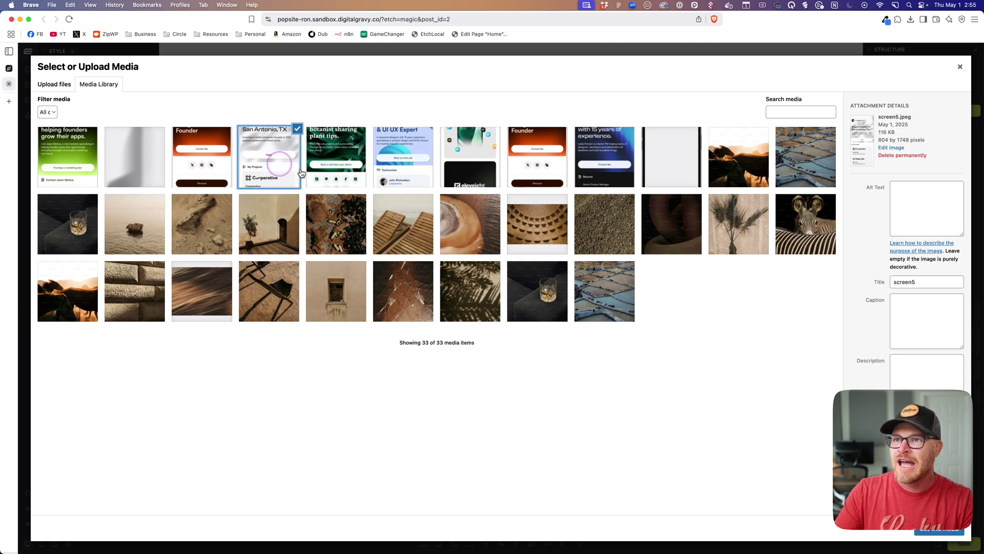
{"action": "left_click", "coordinate": [945, 538]}
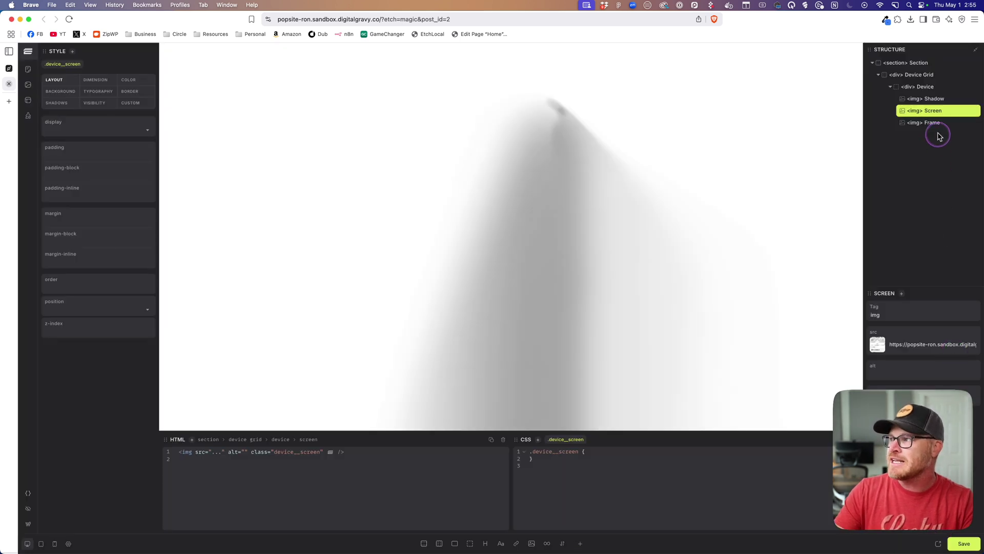
Use the phone outline device-scaled.png from the media library as the Frame image's source.
{"action": "left_click", "coordinate": [931, 124]}
{"action": "left_click", "coordinate": [877, 345]}
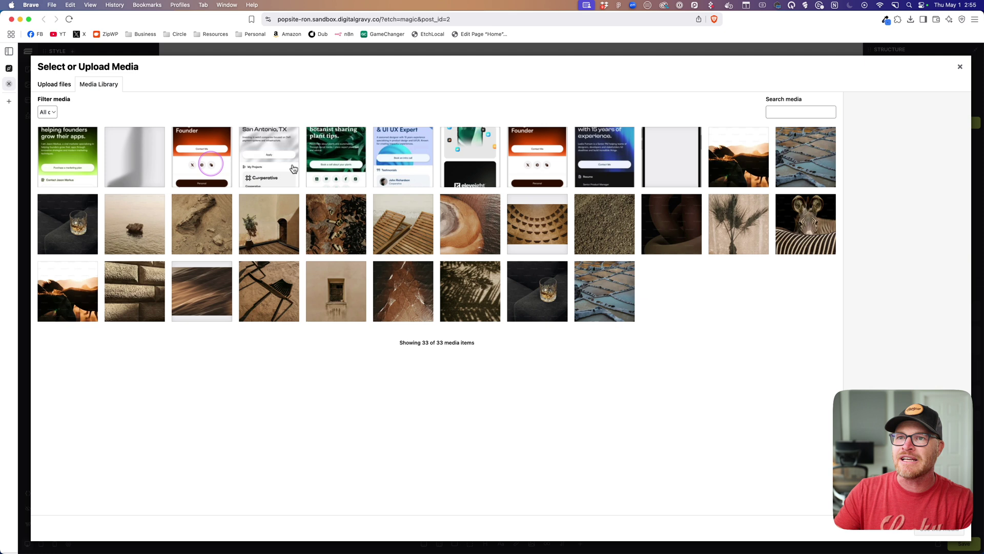
{"action": "left_click", "coordinate": [672, 164]}
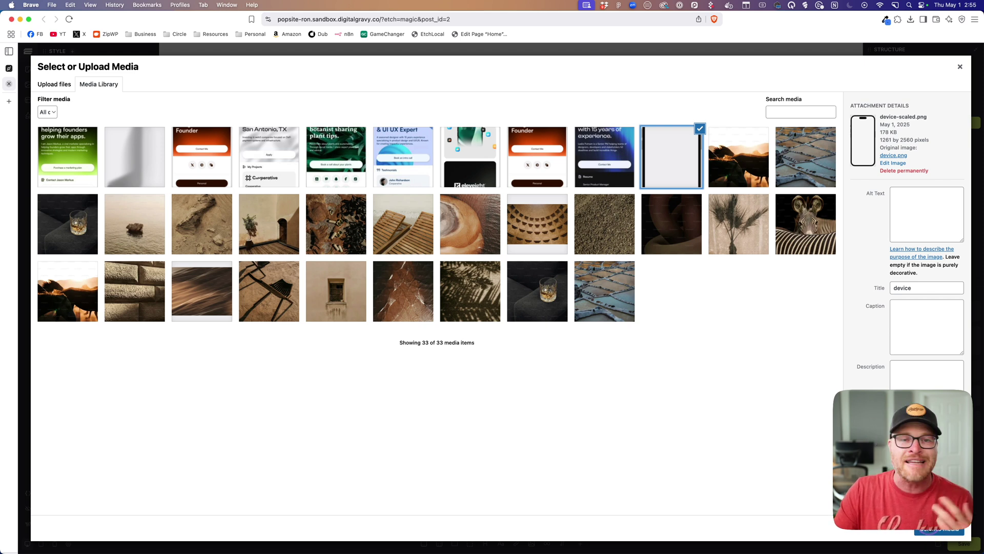
{"action": "left_click", "coordinate": [934, 532]}
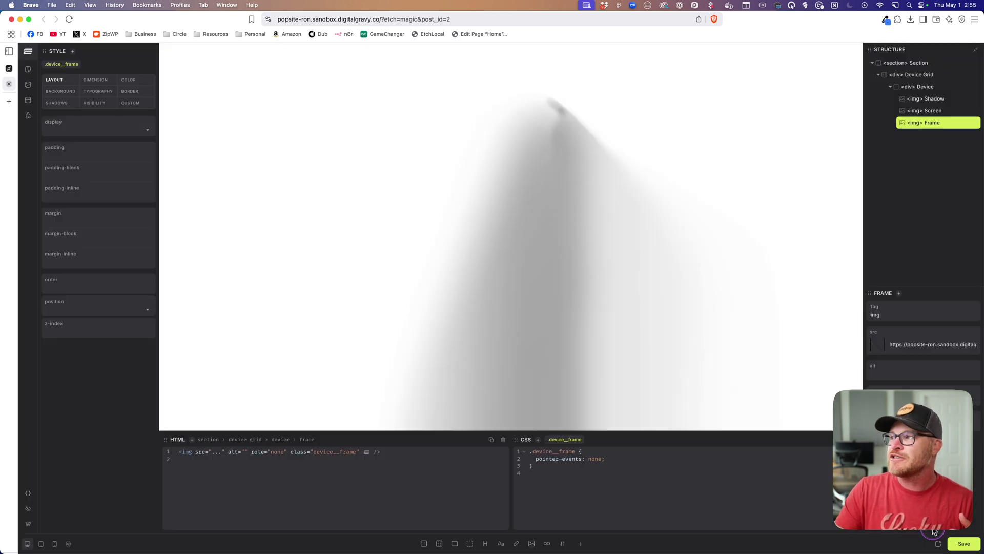
Examine how the shadow, screen and frame images are laid out on the canvas.
{"action": "scroll", "coordinate": [617, 253], "scroll_direction": "down", "scroll_amount": 10}
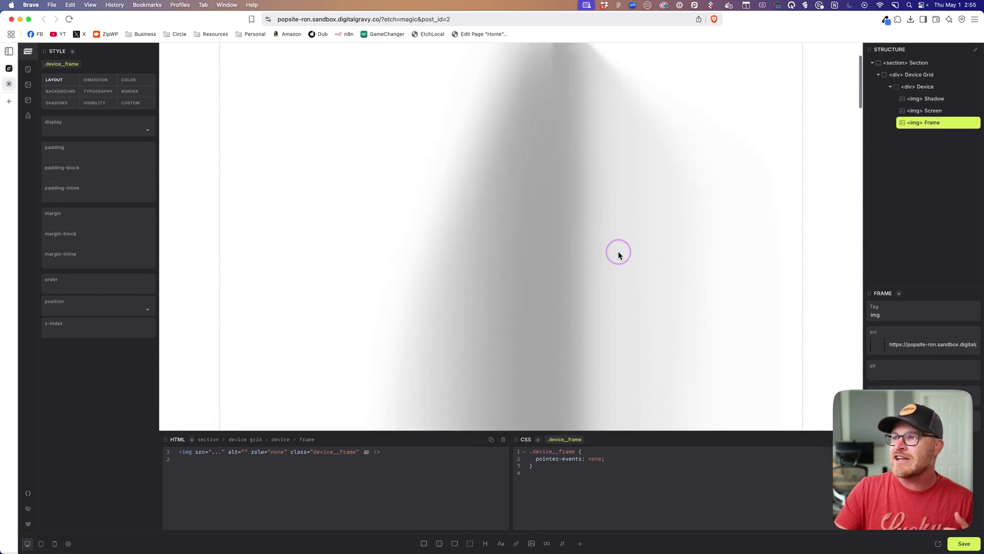
{"action": "scroll", "coordinate": [619, 255], "scroll_direction": "down", "scroll_amount": 8}
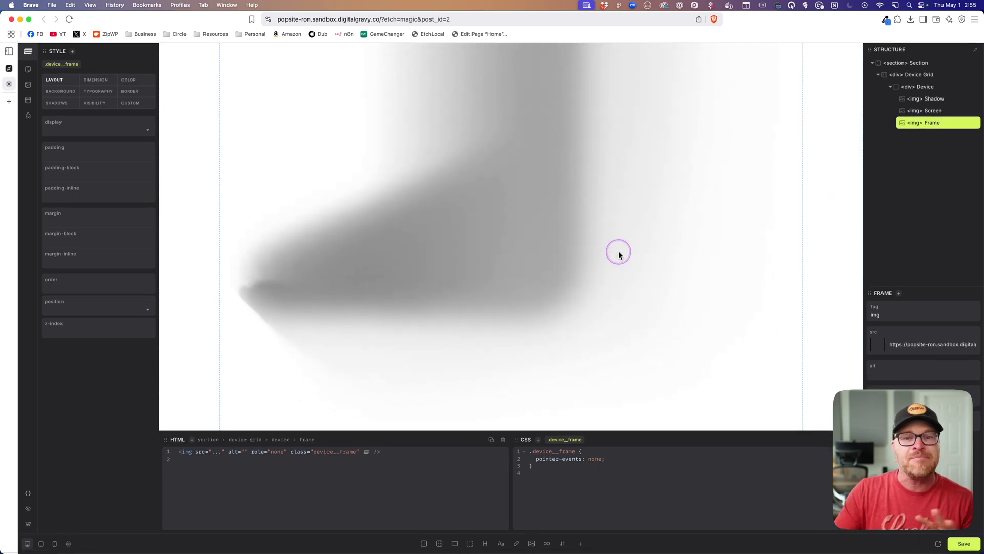
{"action": "scroll", "coordinate": [619, 254], "scroll_direction": "down", "scroll_amount": 10}
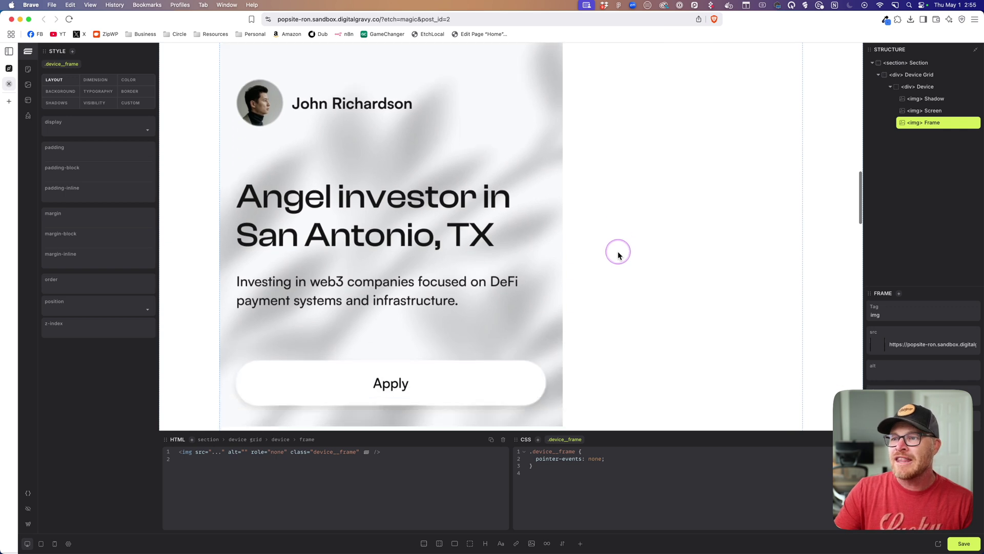
{"action": "scroll", "coordinate": [618, 253], "scroll_direction": "down", "scroll_amount": 10}
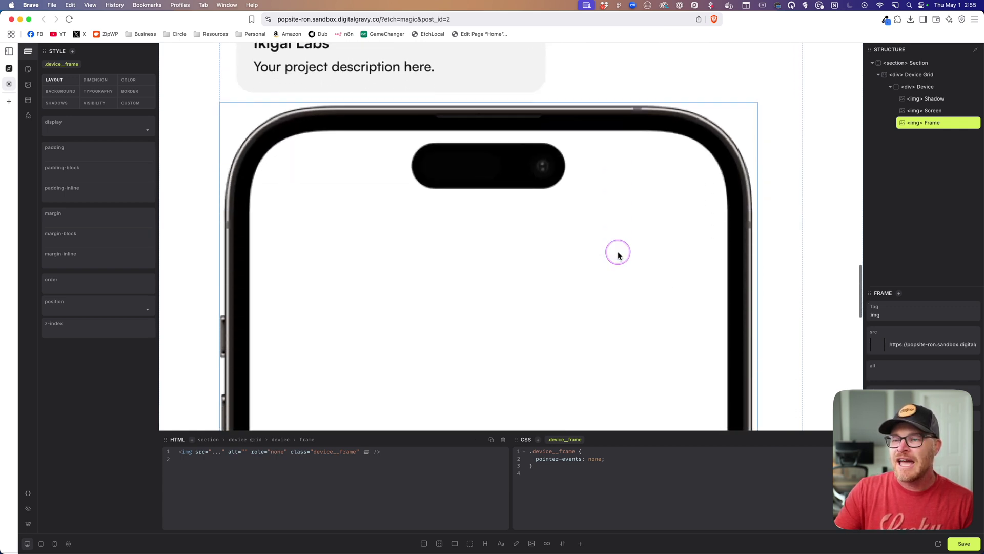
{"action": "scroll", "coordinate": [618, 255], "scroll_direction": "down", "scroll_amount": 2}
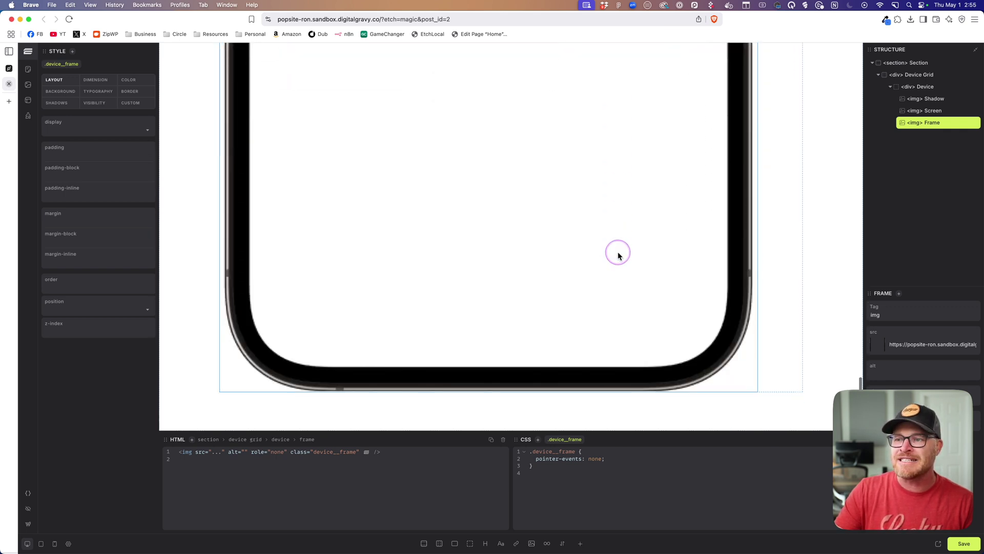
{"action": "scroll", "coordinate": [618, 255], "scroll_direction": "up", "scroll_amount": 15}
{"action": "scroll", "coordinate": [617, 255], "scroll_direction": "up", "scroll_amount": 5}
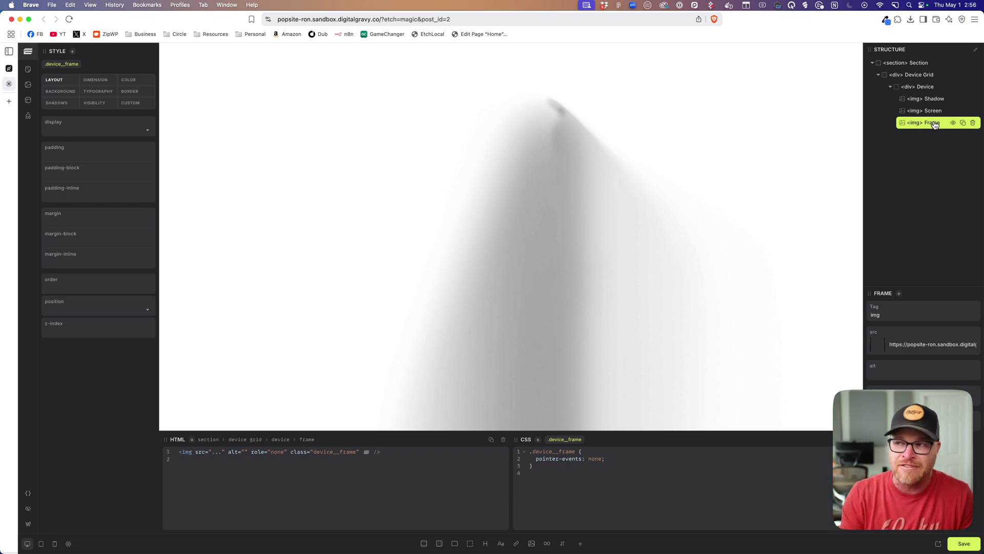
Add position: relative; to the .device class of the Device div.
{"action": "left_click", "coordinate": [934, 99]}
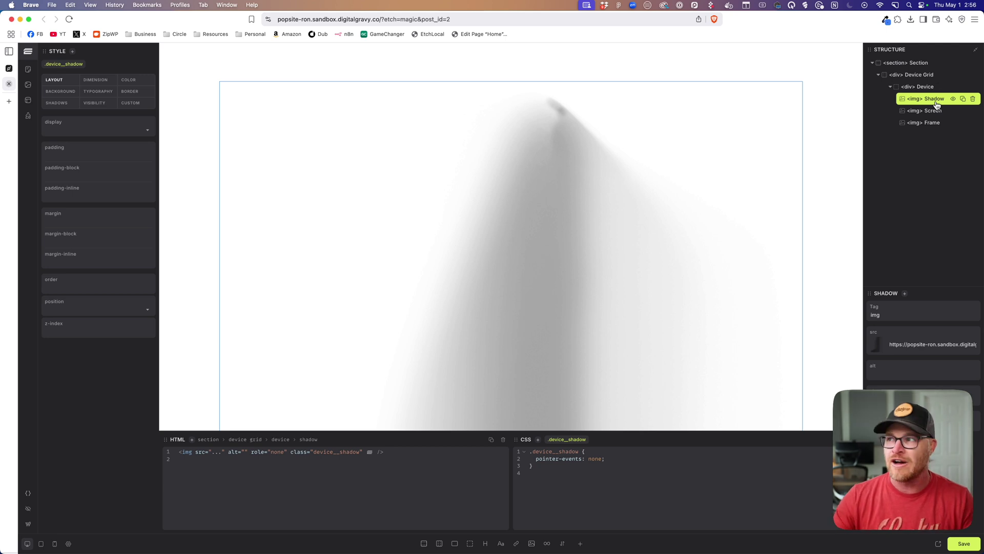
{"action": "left_click", "coordinate": [933, 88]}
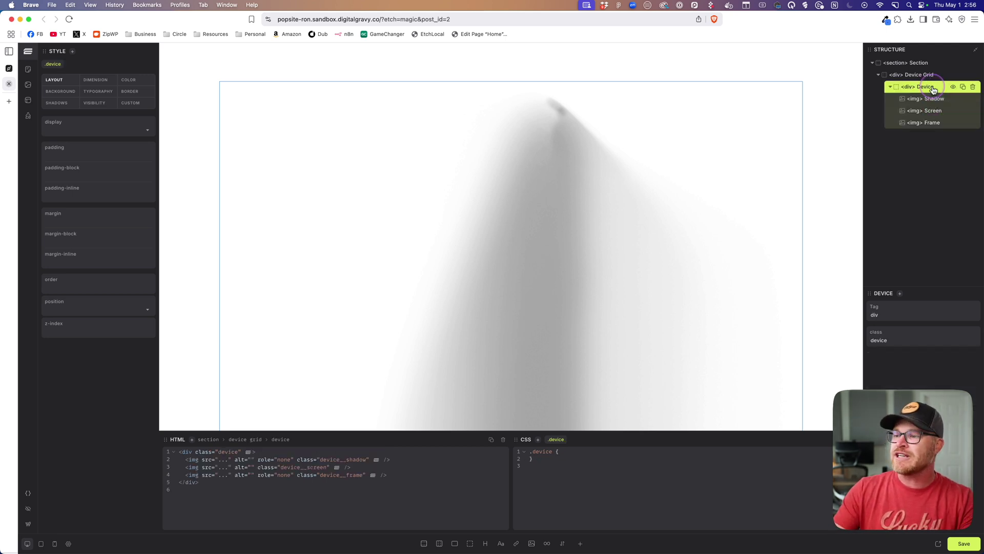
{"action": "left_click", "coordinate": [574, 452]}
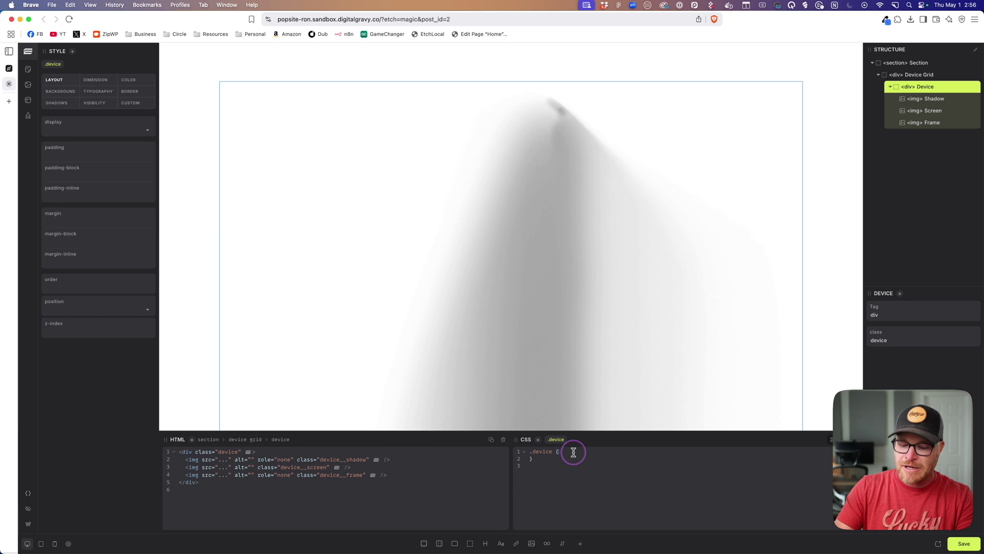
{"action": "key", "text": "Return"}
{"action": "type", "text": "pos"}
{"action": "key", "text": "Return"}
{"action": "type", "text": "r"}
{"action": "key", "text": "Return"}
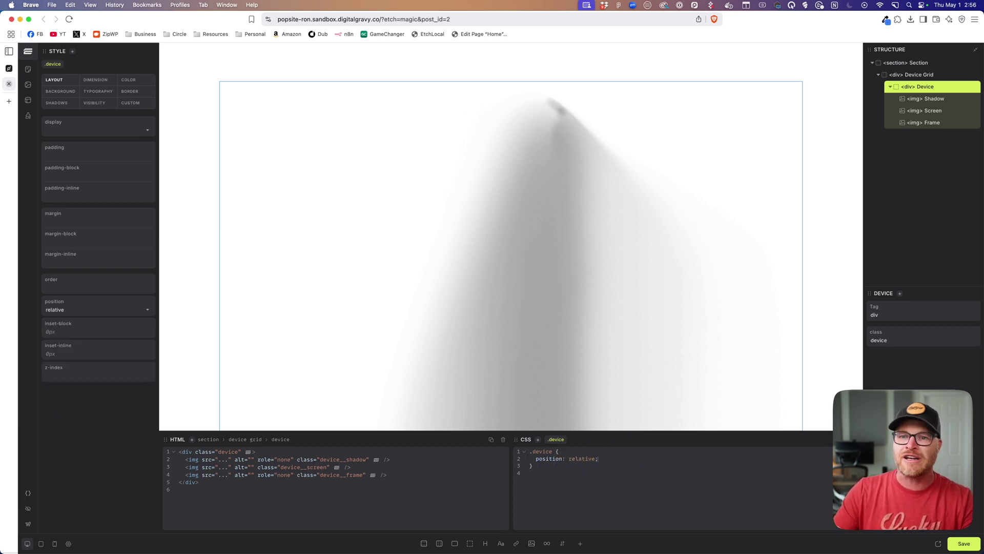
{"action": "type", "text": "z"}
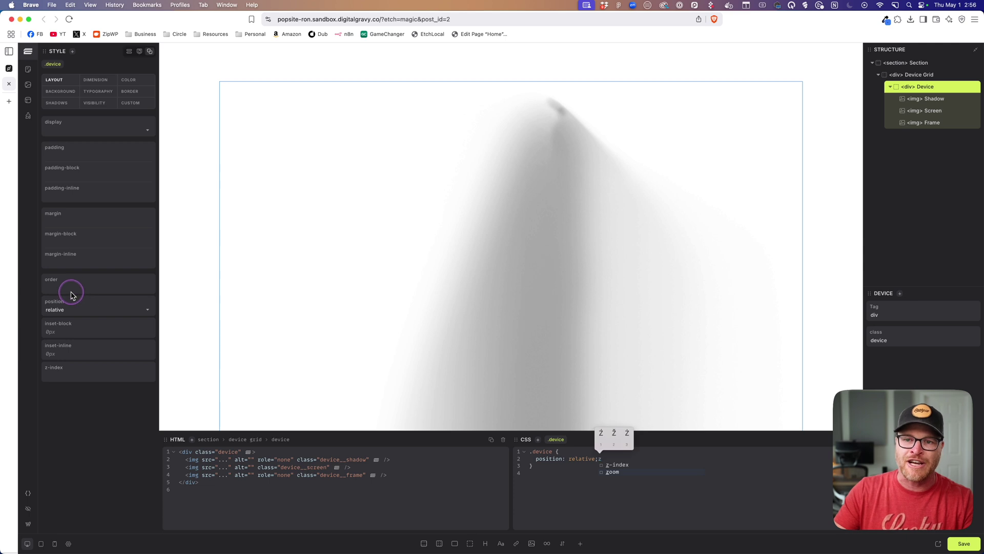
{"action": "left_click_drag", "start_coordinate": [77, 283], "coordinate": [82, 285]}
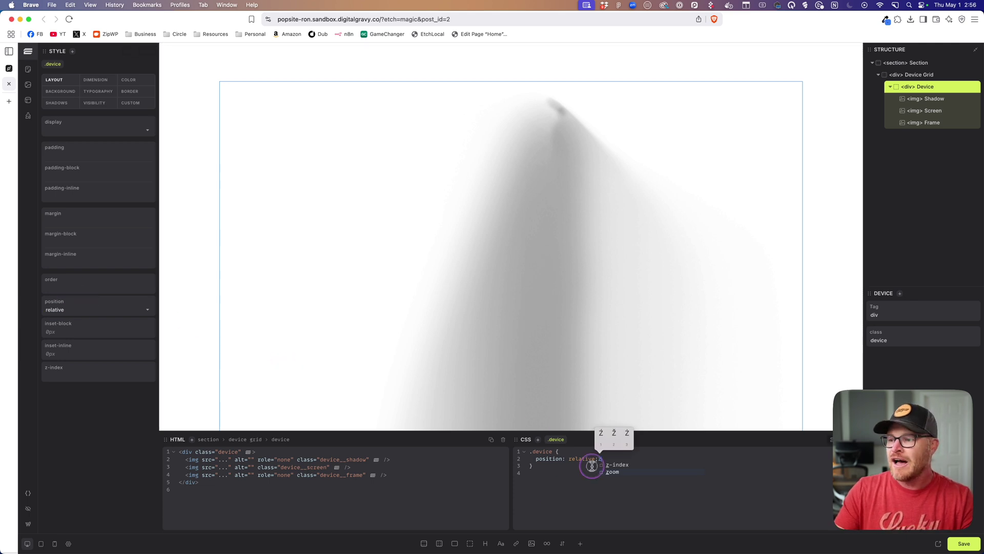
{"action": "key", "text": "BackSpace"}
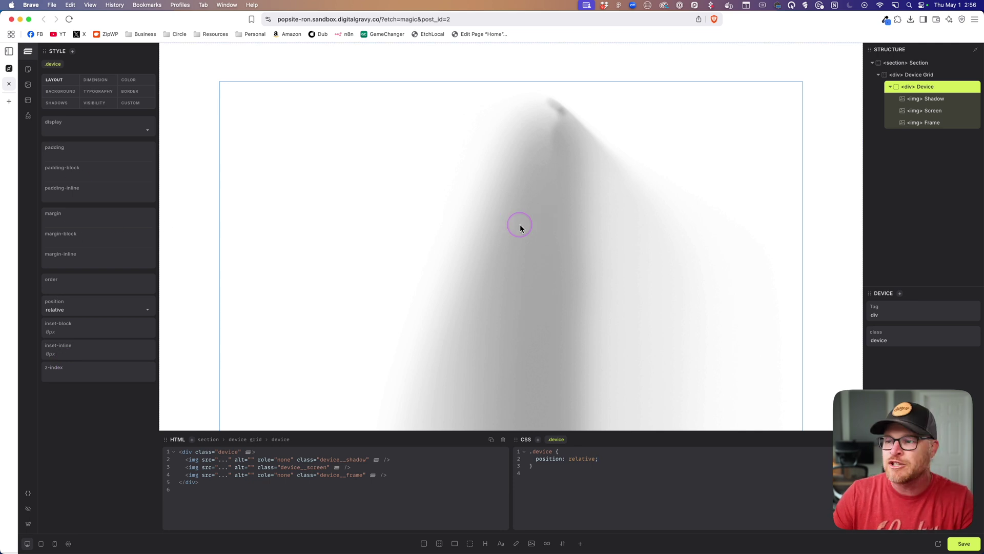
Add position: absolute; and width: 100%; to the Shadow image's .device__shadow rule.
{"action": "left_click", "coordinate": [934, 99]}
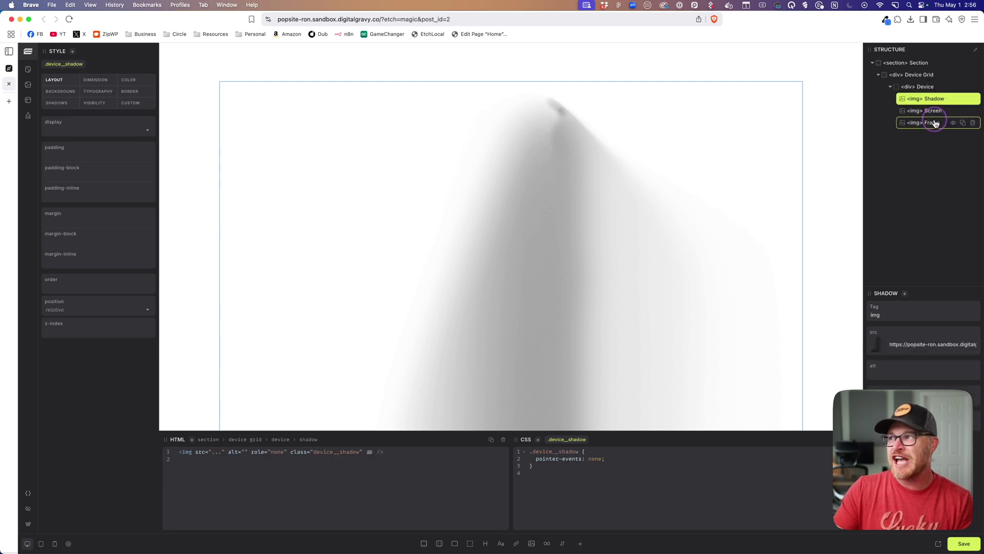
{"action": "left_click", "coordinate": [935, 123]}
{"action": "left_click", "coordinate": [934, 113]}
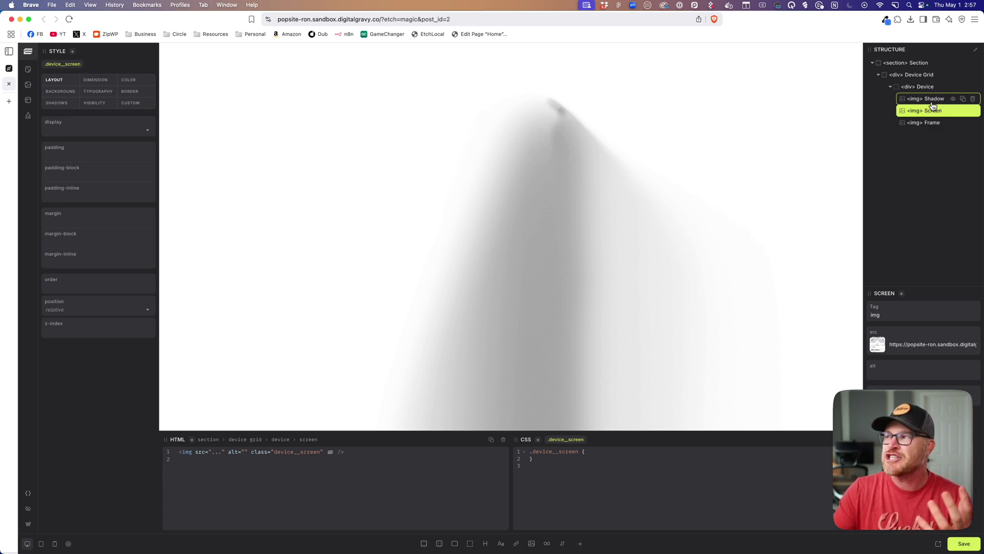
{"action": "left_click", "coordinate": [933, 100]}
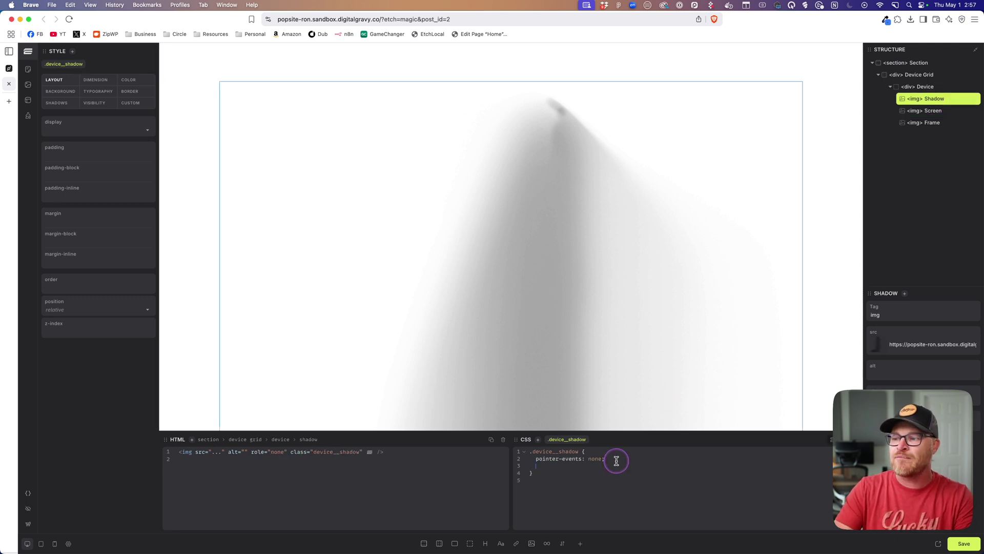
{"action": "type", "text": "position:"}
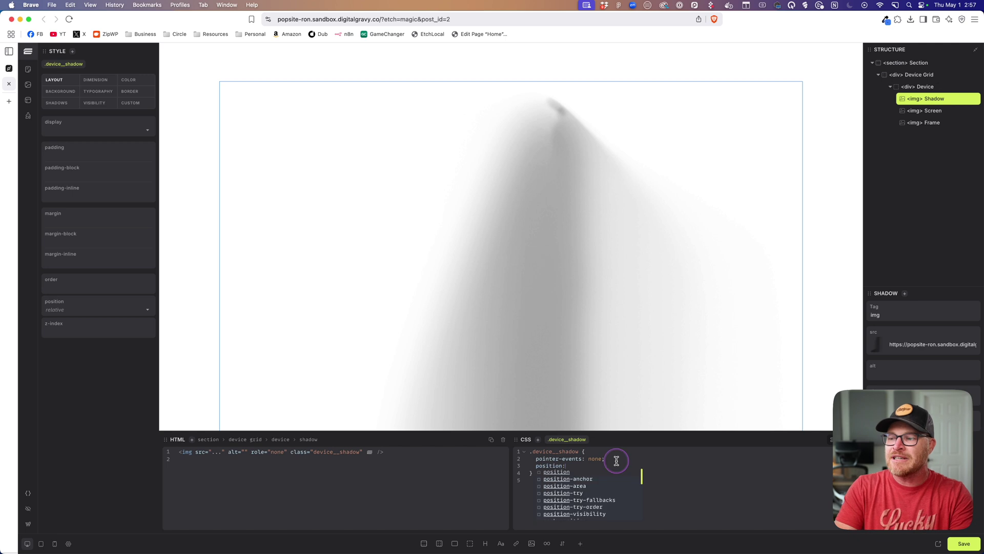
{"action": "type", "text": " absolute;   width: 100%;"}
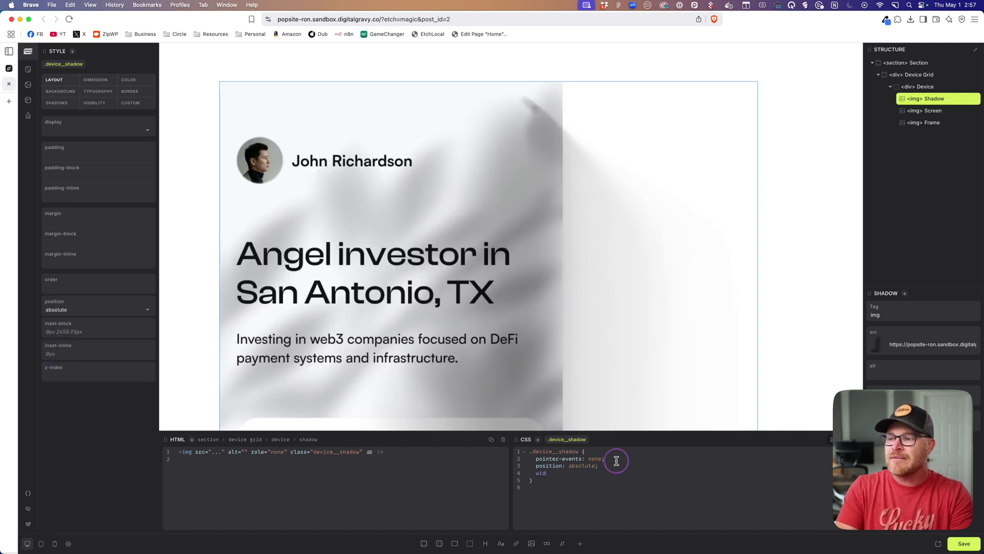
{"action": "key", "text": "Return"}
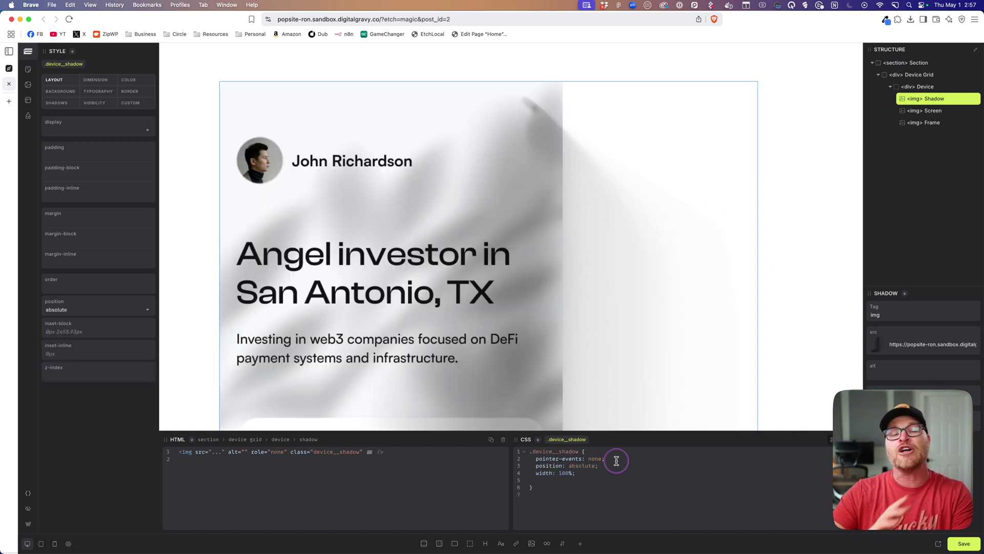
Add height: 100%;, top: 0; and left: 0; to the .device__shadow rule and check the layering on the canvas.
{"action": "type", "text": "height: 100%;"}
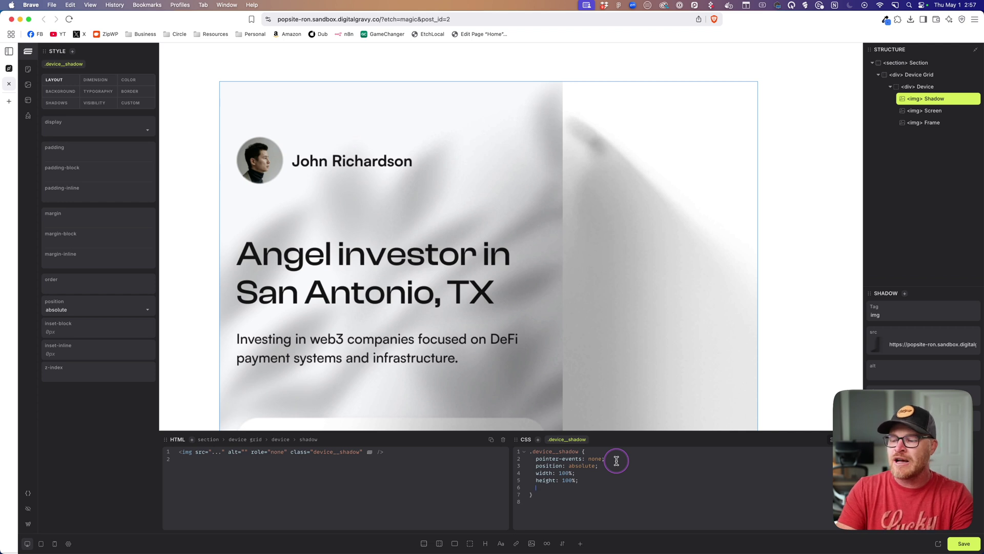
{"action": "type", "text": "top: 0;"}
{"action": "key", "text": "Return"}
{"action": "type", "text": "left: 0;"}
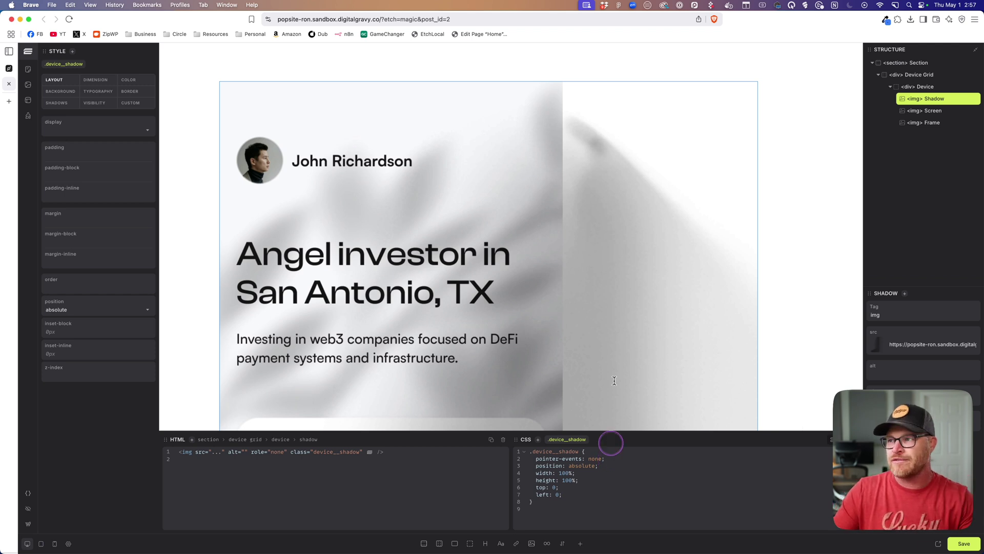
{"action": "scroll", "coordinate": [607, 206], "scroll_direction": "down", "scroll_amount": 10}
{"action": "scroll", "coordinate": [607, 208], "scroll_direction": "down", "scroll_amount": 5}
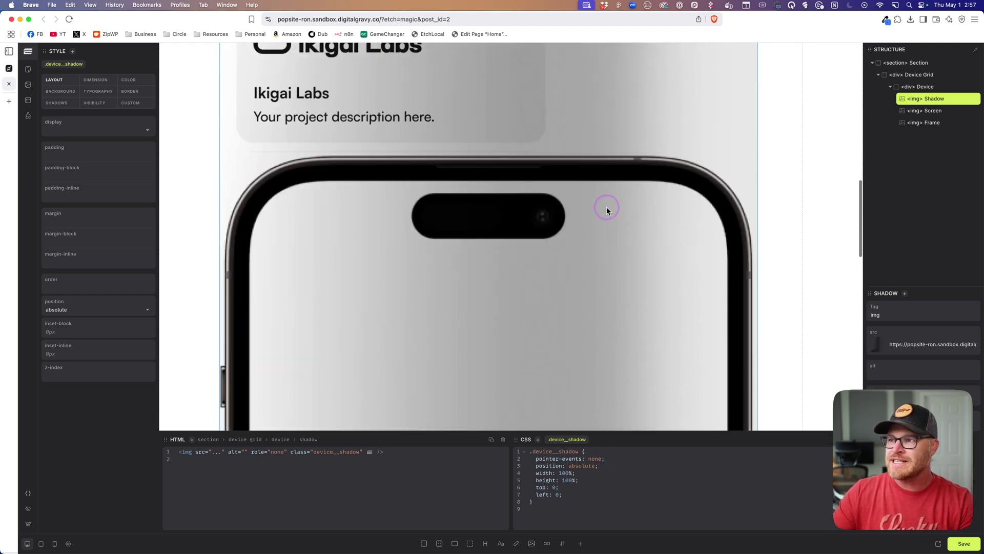
{"action": "scroll", "coordinate": [607, 208], "scroll_direction": "up", "scroll_amount": 15}
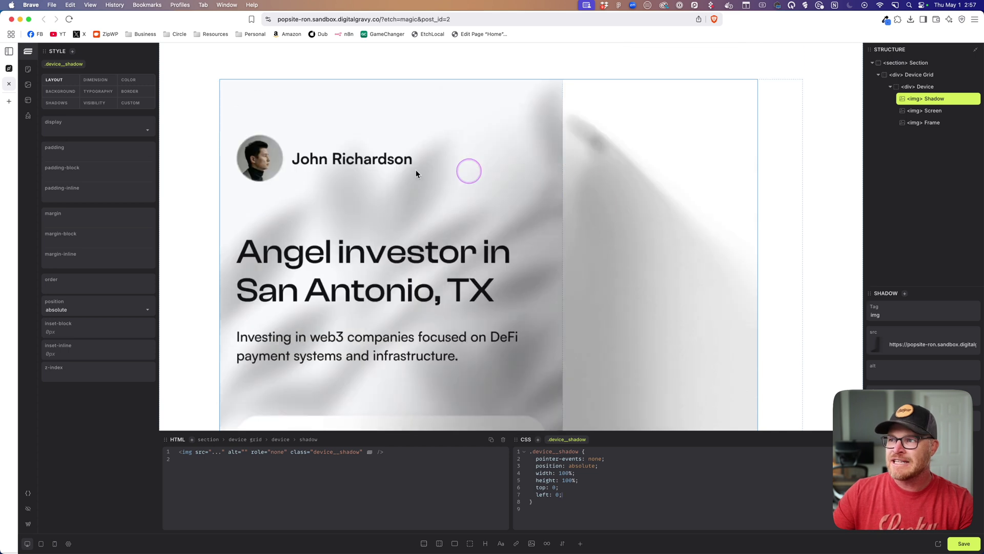
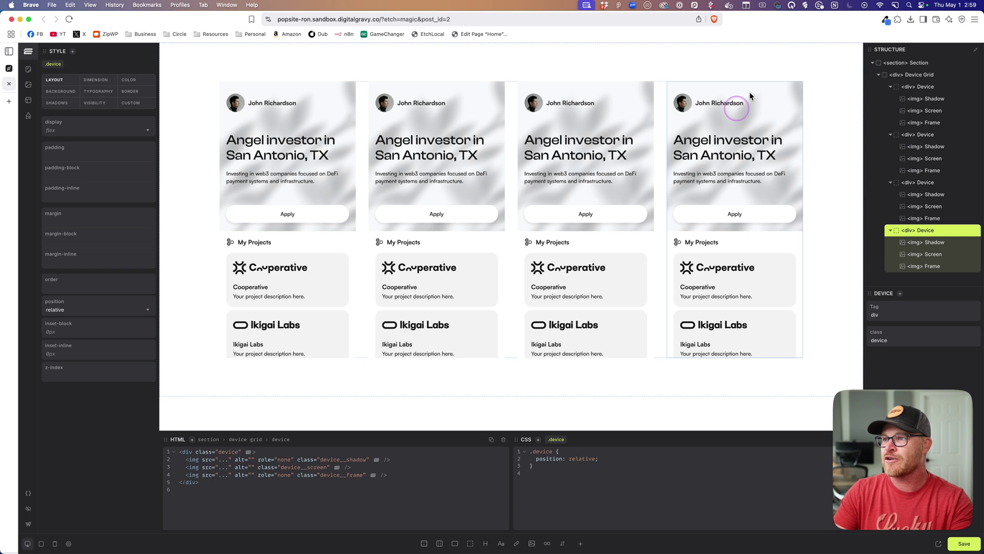
Set the width and height in the Screen image's .device__screen rule to calc(100% - 30px).
{"action": "left_click", "coordinate": [657, 200]}
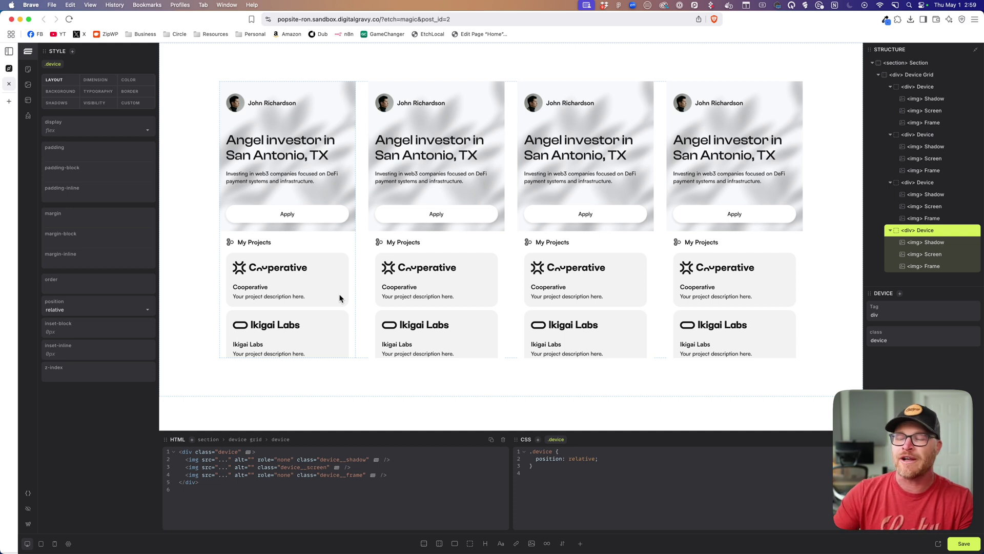
{"action": "left_click", "coordinate": [924, 206]}
{"action": "left_click", "coordinate": [605, 469]}
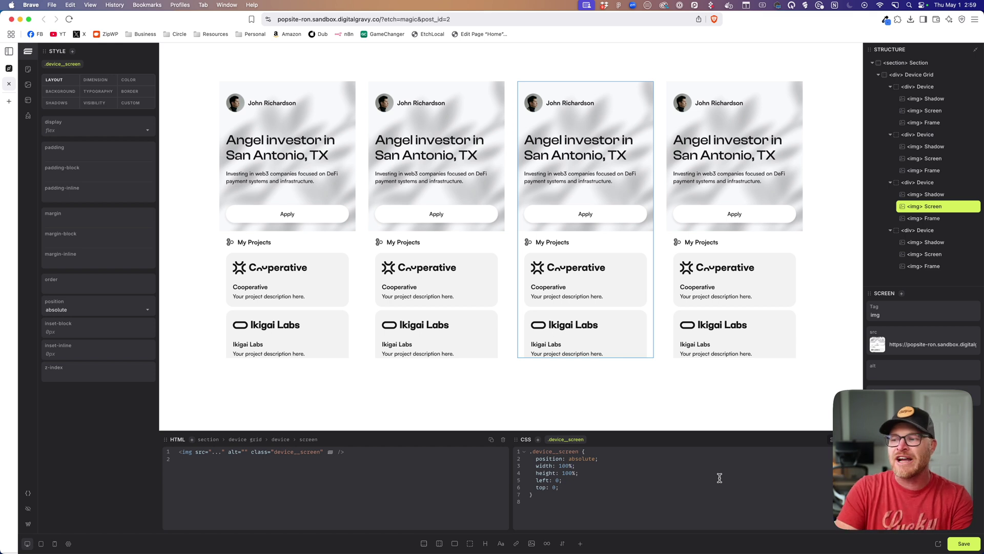
{"action": "type", "text": "- 30px"}
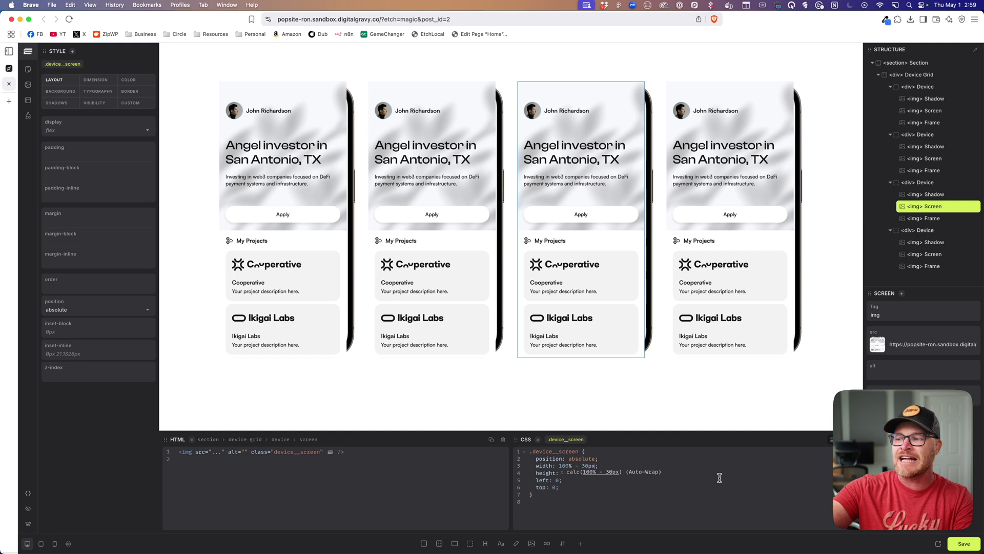
{"action": "key", "text": "Tab"}
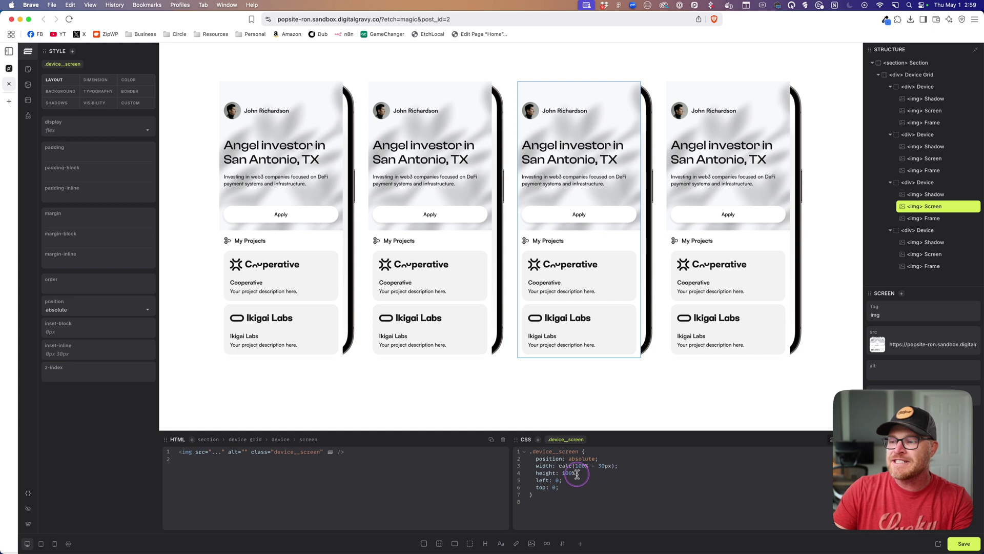
{"action": "type", "text": "- 30px"}
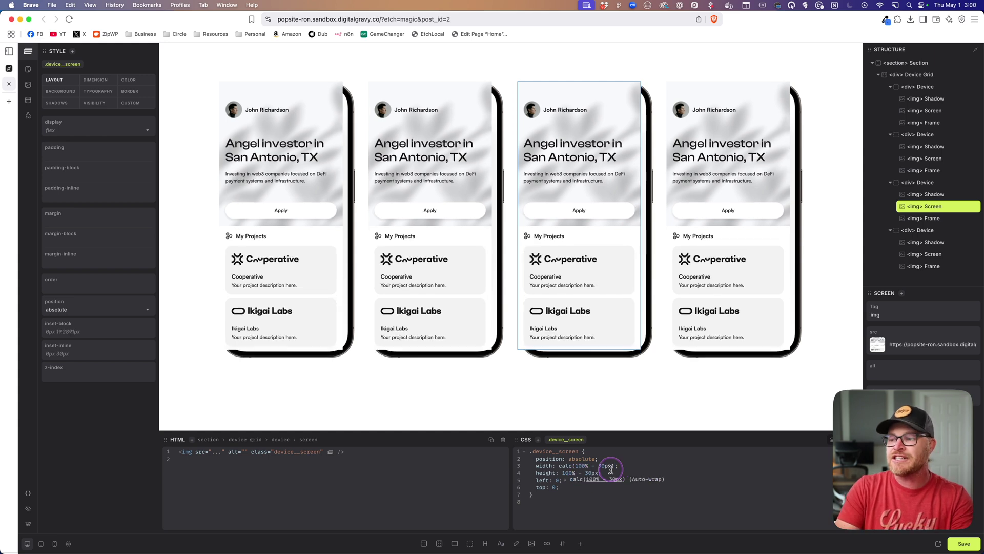
{"action": "key", "text": "Tab"}
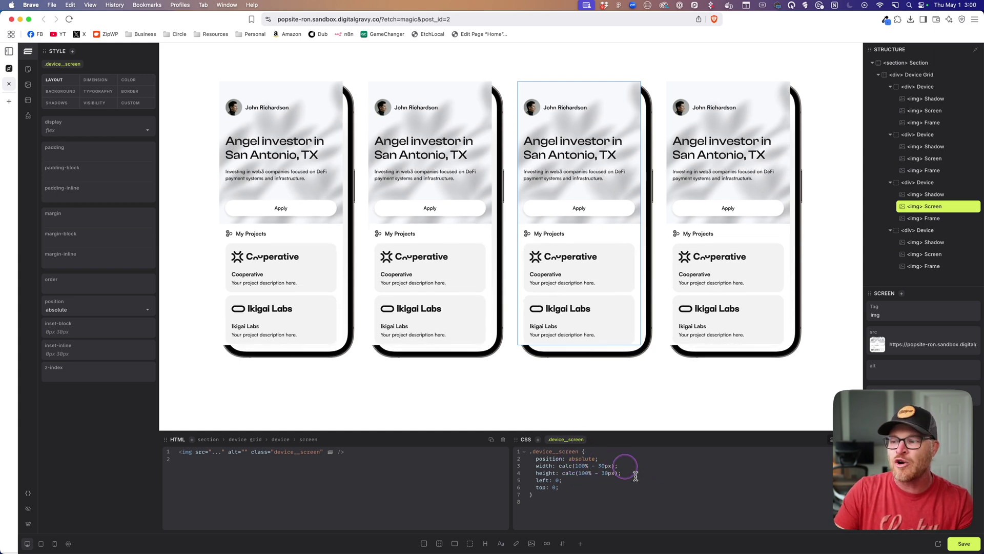
{"action": "left_click", "coordinate": [635, 477]}
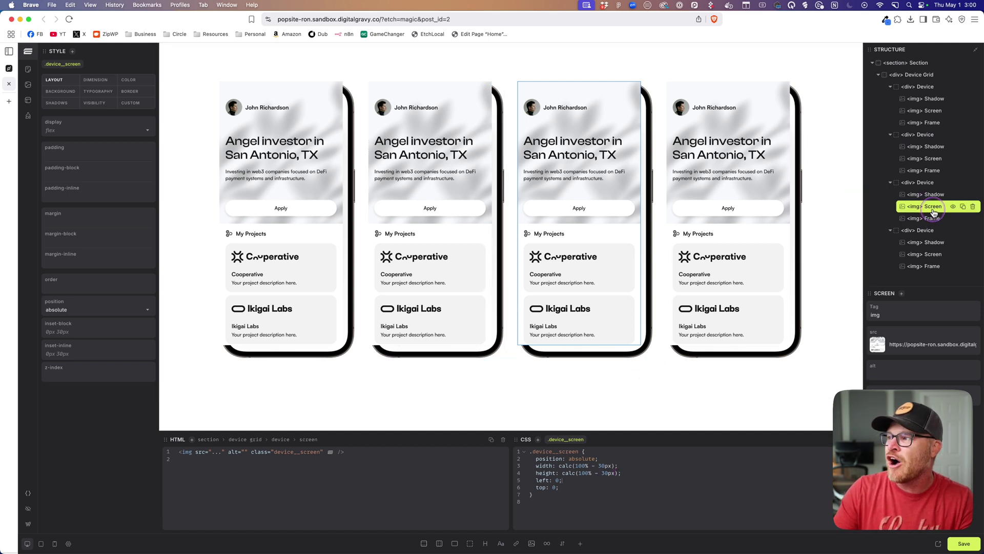
Add position: relative; to the Frame image's .device__frame rule.
{"action": "left_click_drag", "start_coordinate": [615, 459], "coordinate": [540, 458]}
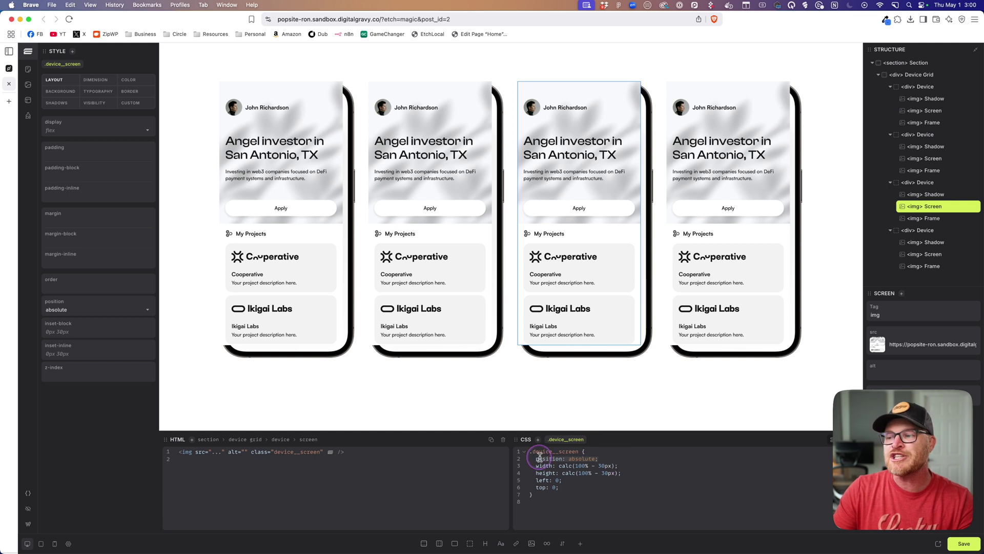
{"action": "left_click", "coordinate": [934, 219]}
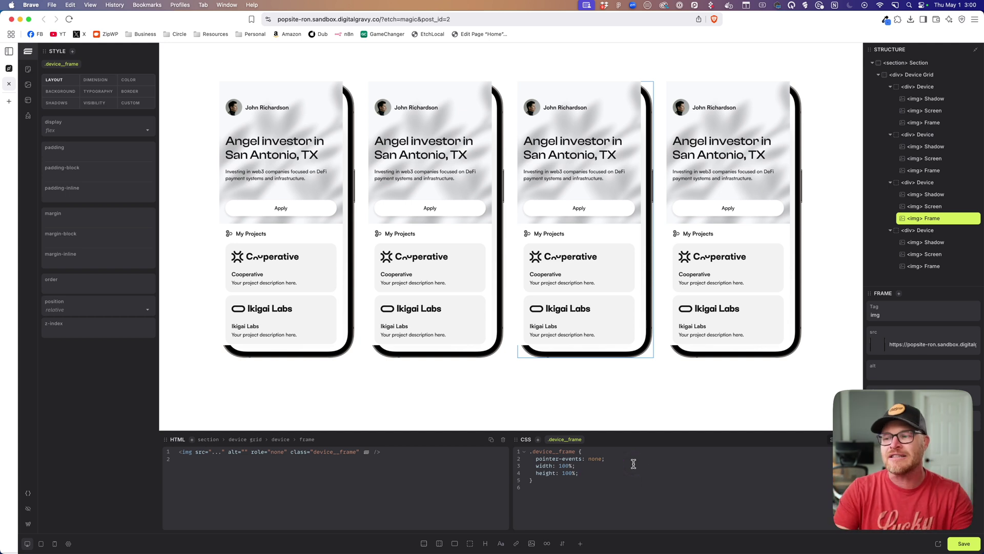
{"action": "type", "text": "sition: relative;"}
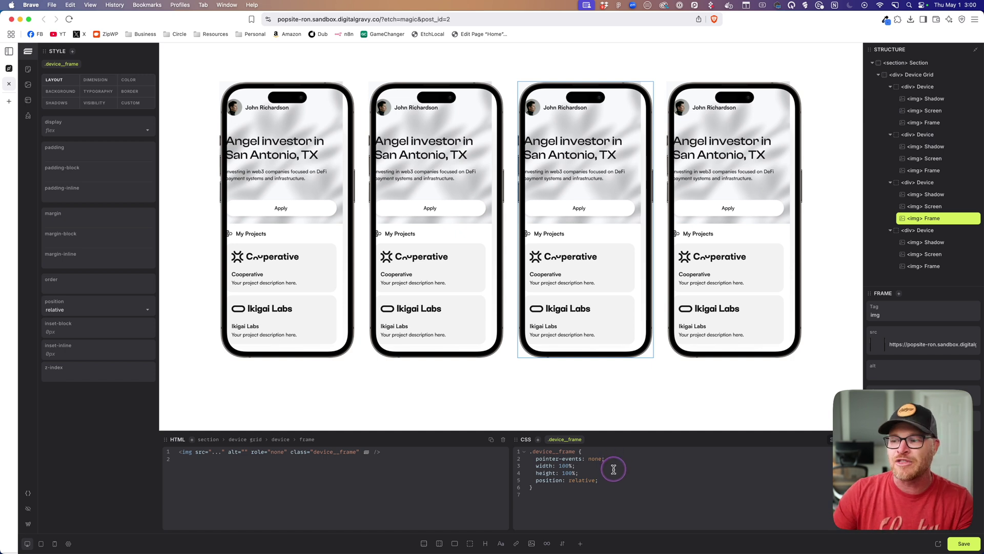
{"action": "left_click", "coordinate": [720, 182]}
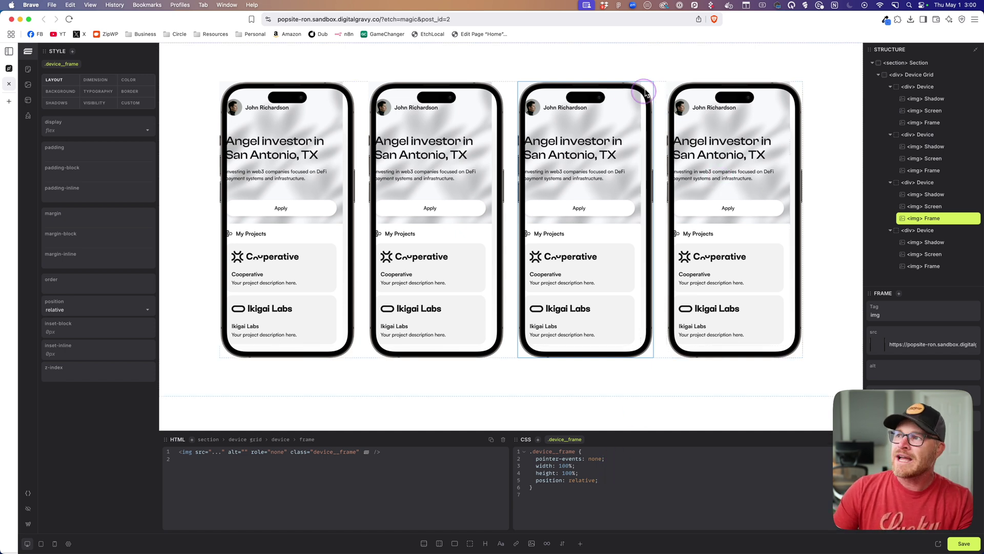
Replace the left and top declarations in the Screen image's .device__screen rule with inset: 0;.
{"action": "left_click", "coordinate": [933, 209]}
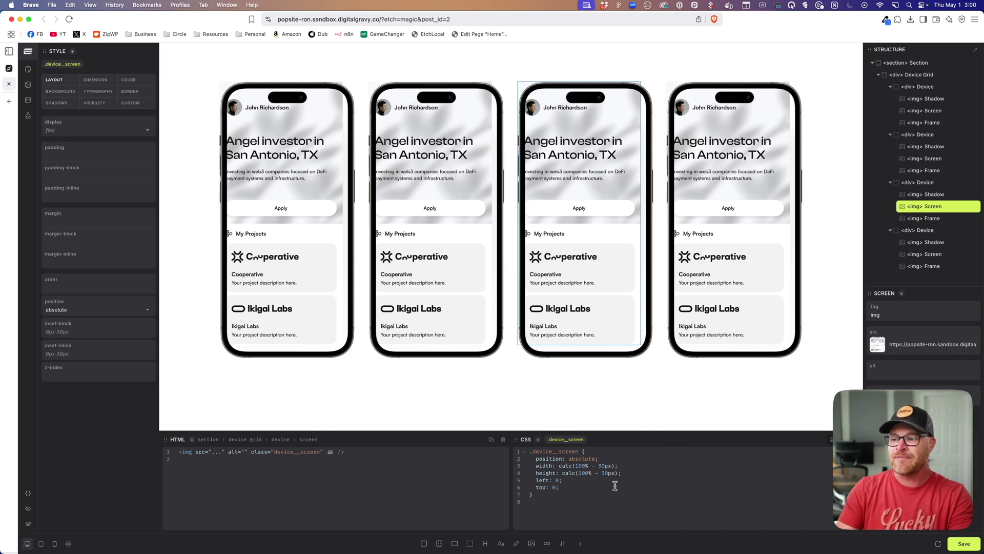
{"action": "key", "text": "BackSpace"}
{"action": "key", "text": "BackSpace"}
{"action": "key", "text": "BackSpace"}
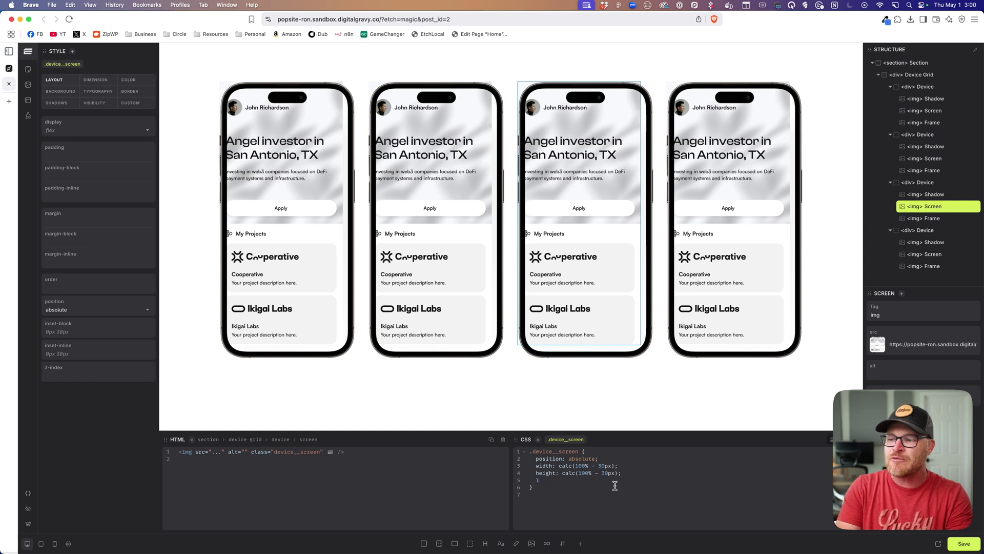
{"action": "type", "text": "inset: 0;"}
{"action": "left_click", "coordinate": [615, 486]}
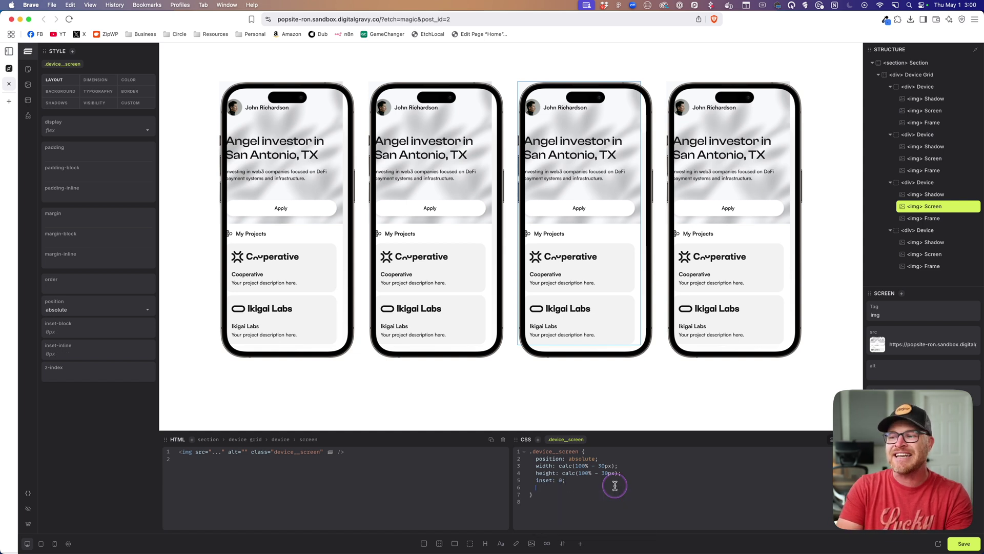
Add margin-inline: auto; and margin-block: auto; to the .device__screen rule.
{"action": "type", "text": "margin-inline: auto;"}
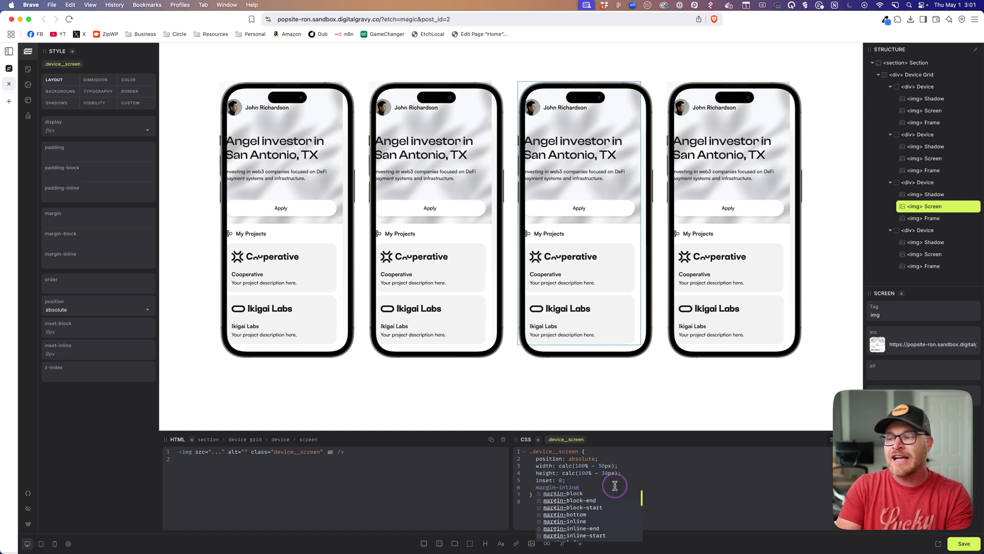
{"action": "left_click", "coordinate": [615, 485]}
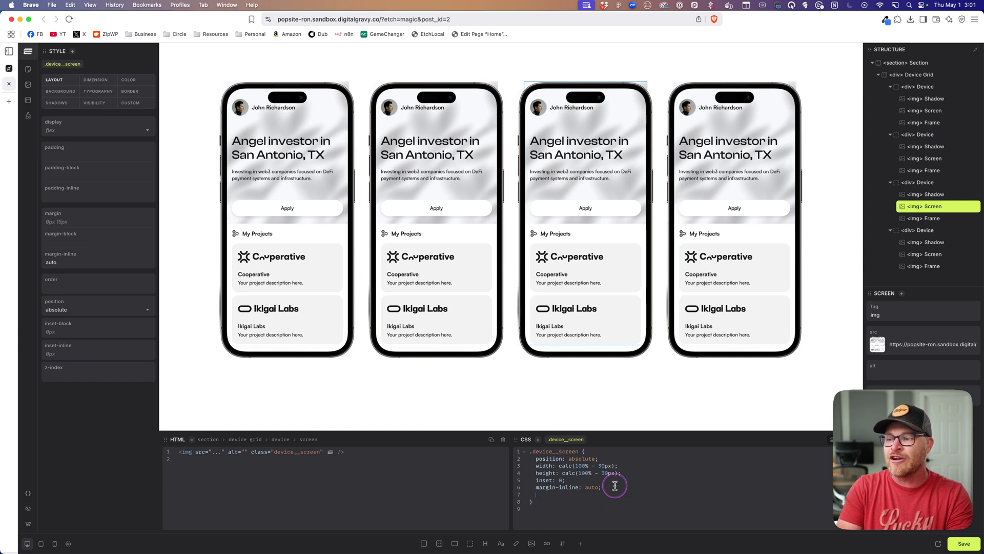
{"action": "type", "text": "margin-block: auto;"}
{"action": "left_click", "coordinate": [616, 486]}
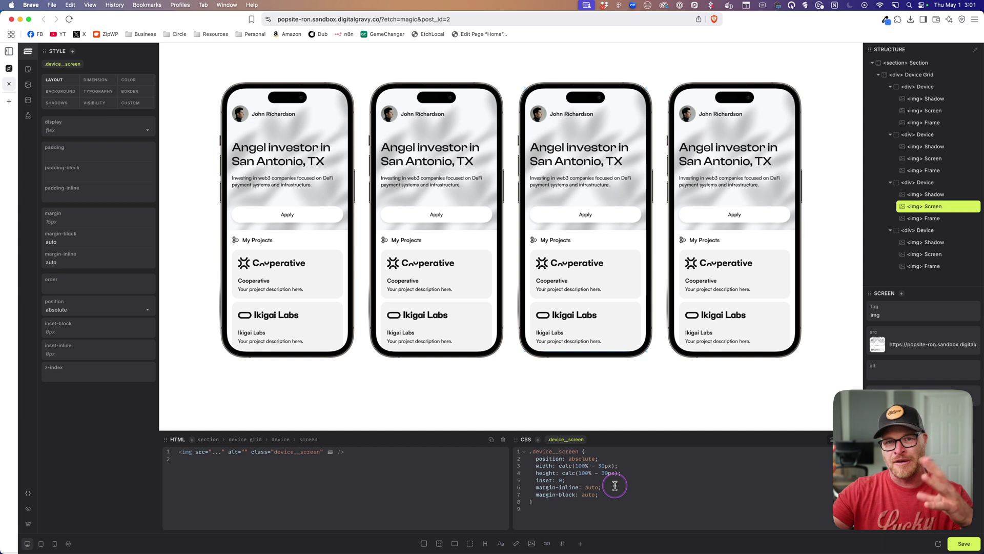
Replace the two margin declarations in .device__screen with margin: auto; and add border-radius: 20px;.
{"action": "left_click_drag", "start_coordinate": [550, 486], "coordinate": [560, 490]}
{"action": "type", "text": ": auto;"}
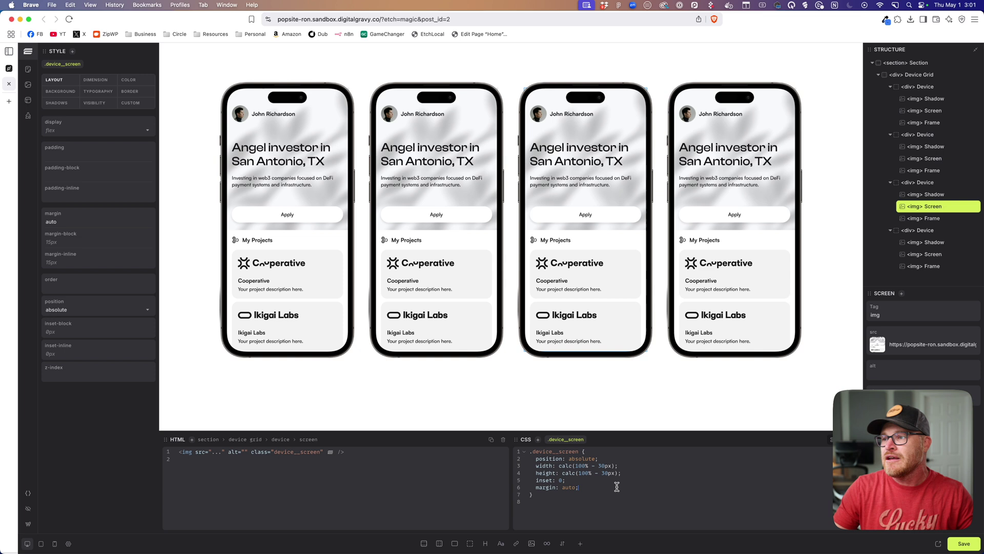
{"action": "left_click", "coordinate": [603, 319]}
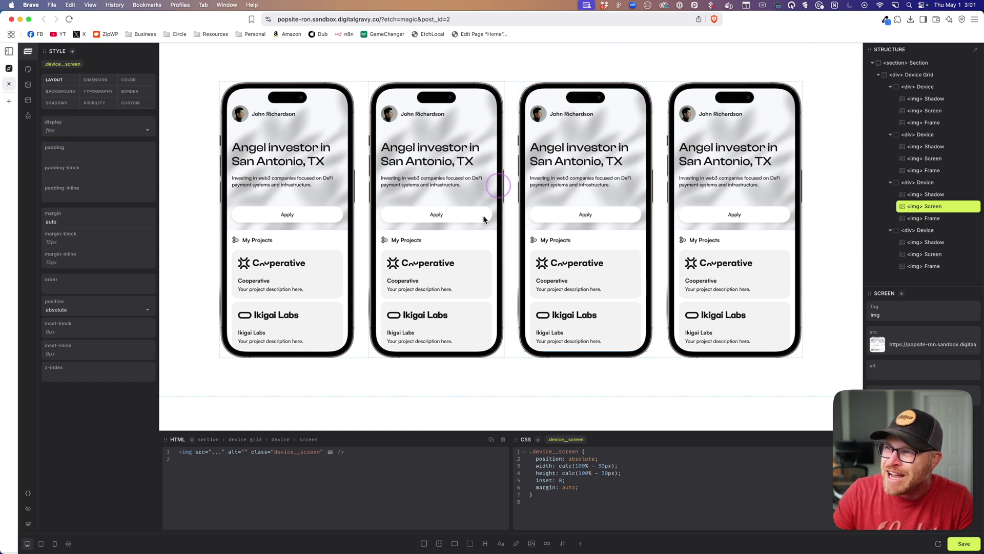
{"action": "type", "text": "bord"}
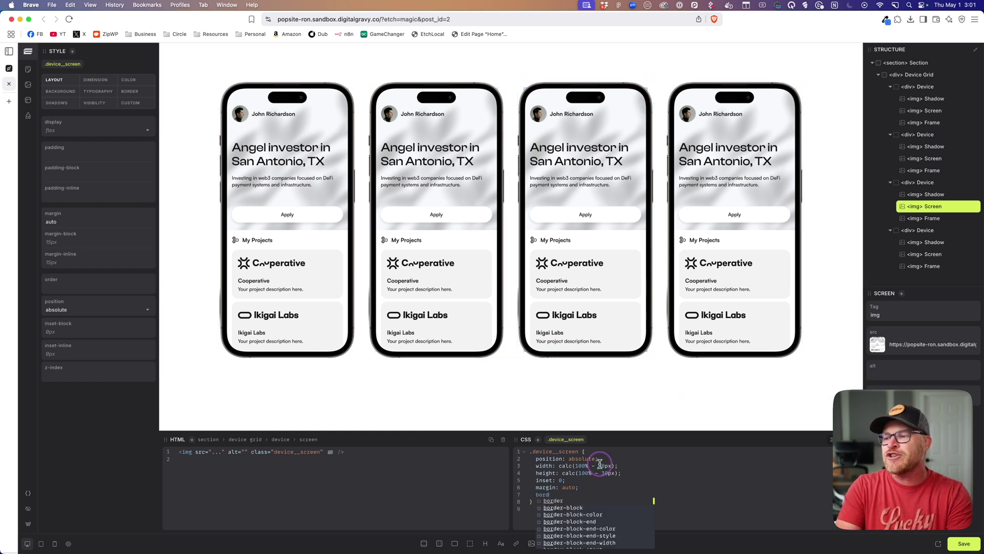
{"action": "type", "text": "er-radius: 20px;"}
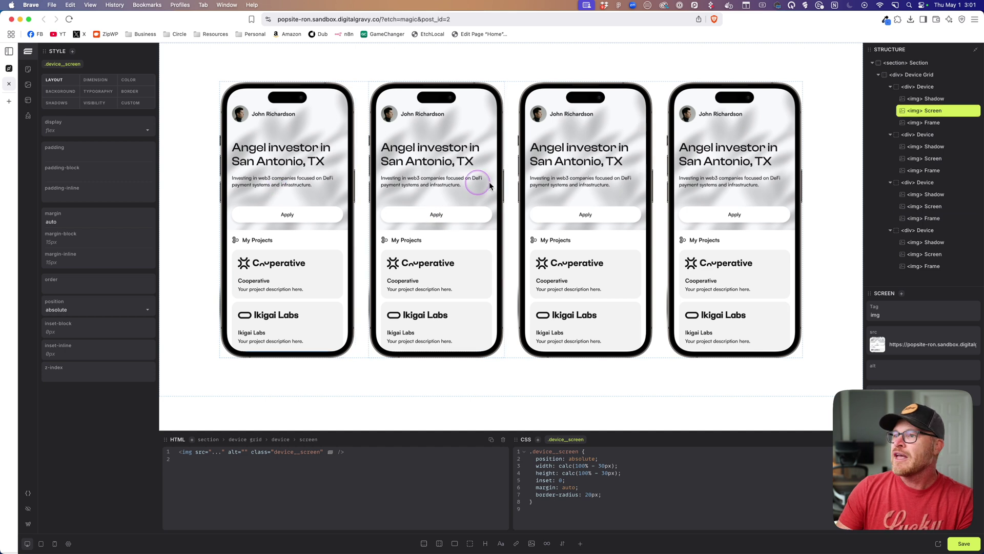
{"action": "key", "text": "super+d"}
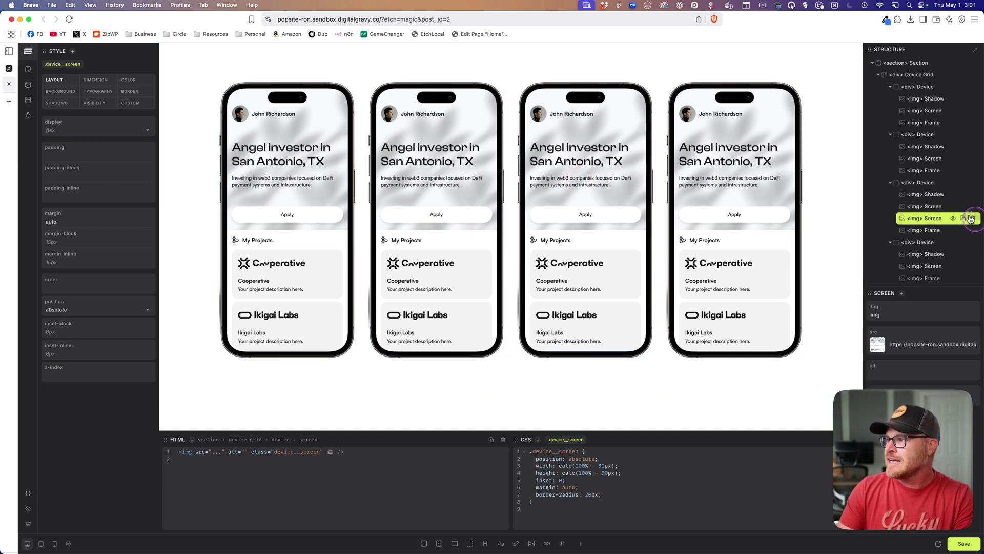
{"action": "left_click", "coordinate": [970, 219]}
{"action": "key", "text": "super+d"}
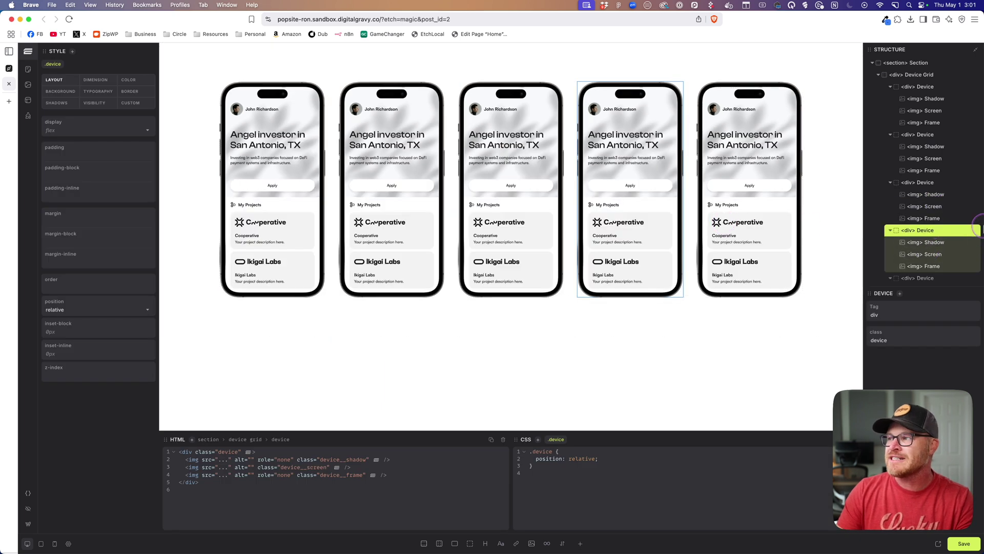
{"action": "left_click", "coordinate": [973, 230]}
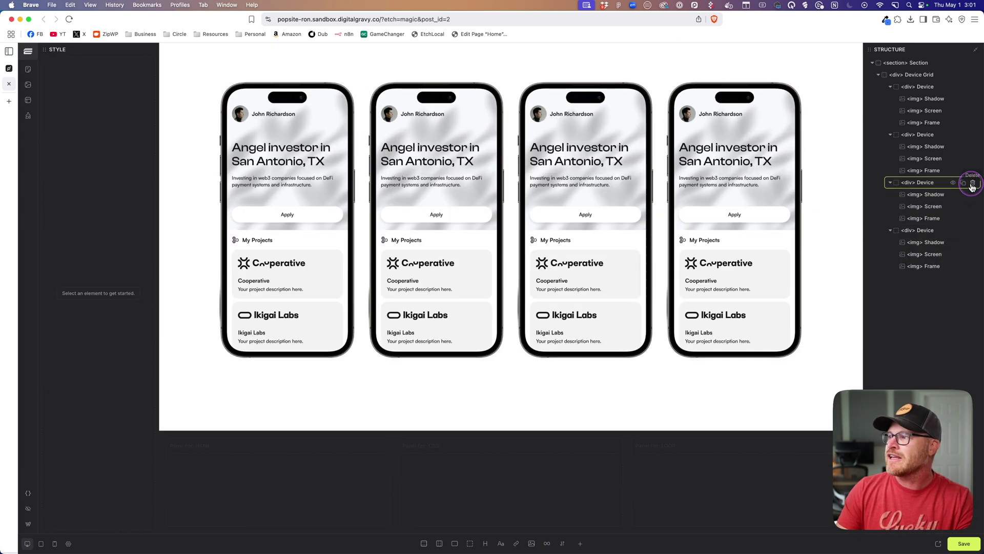
Delete the three extra Device divs, keeping only the first one in the Device Grid.
{"action": "left_click", "coordinate": [973, 185]}
{"action": "left_click", "coordinate": [973, 184]}
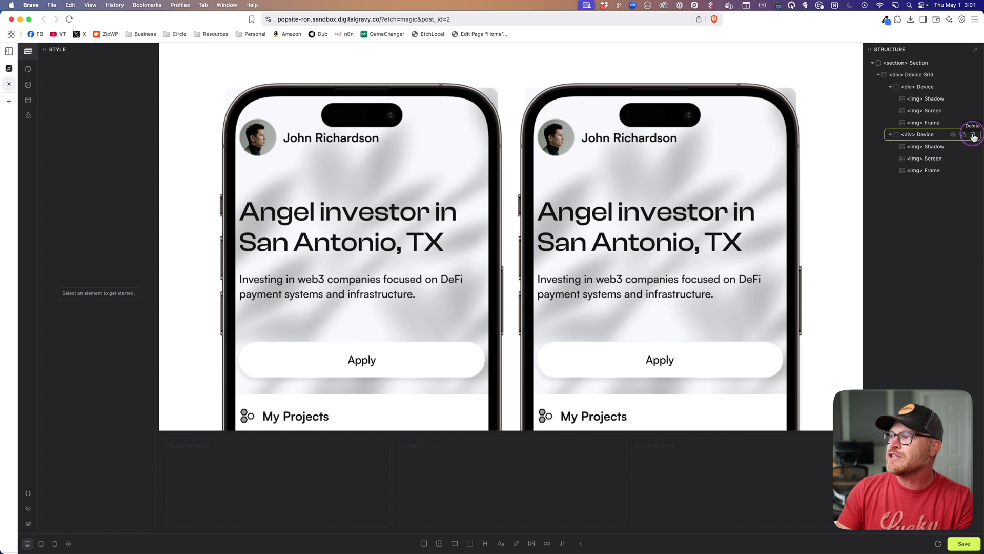
{"action": "left_click", "coordinate": [974, 135]}
Turn the remaining Device div into a component and add an image property named Screen to it.
{"action": "left_click", "coordinate": [932, 88]}
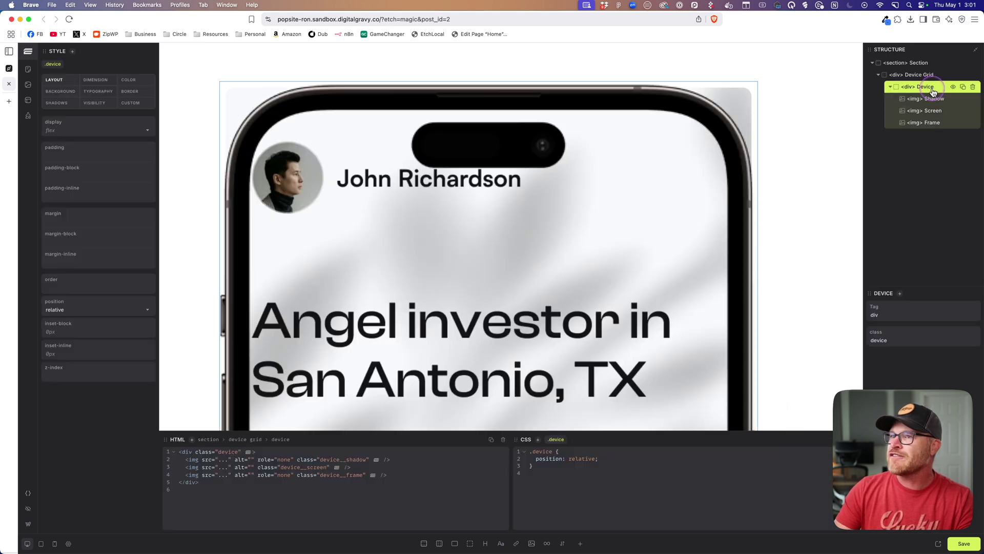
{"action": "right_click", "coordinate": [932, 88]}
{"action": "left_click", "coordinate": [915, 110]}
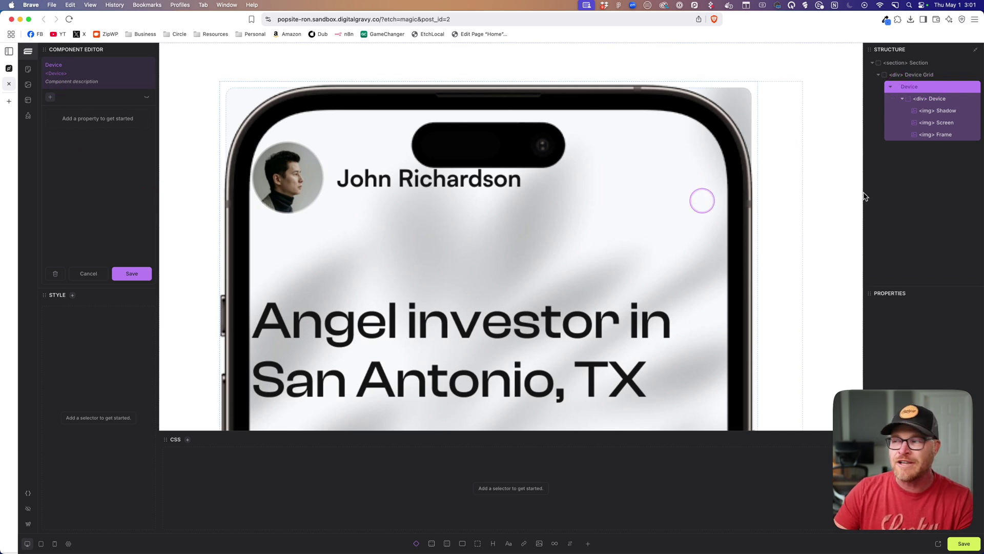
{"action": "left_click", "coordinate": [51, 97]}
{"action": "left_click", "coordinate": [77, 124]}
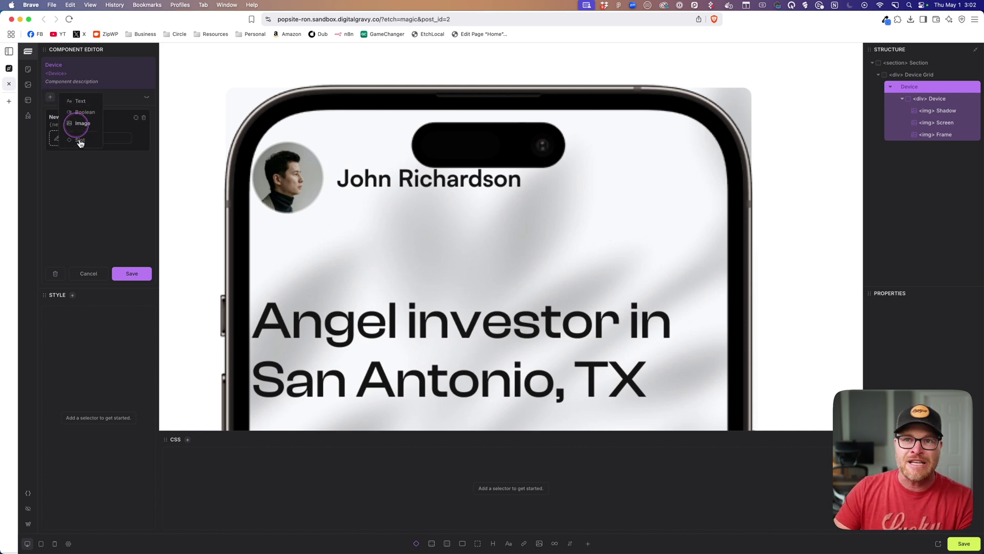
{"action": "left_click", "coordinate": [51, 117]}
{"action": "type", "text": "Screen"}
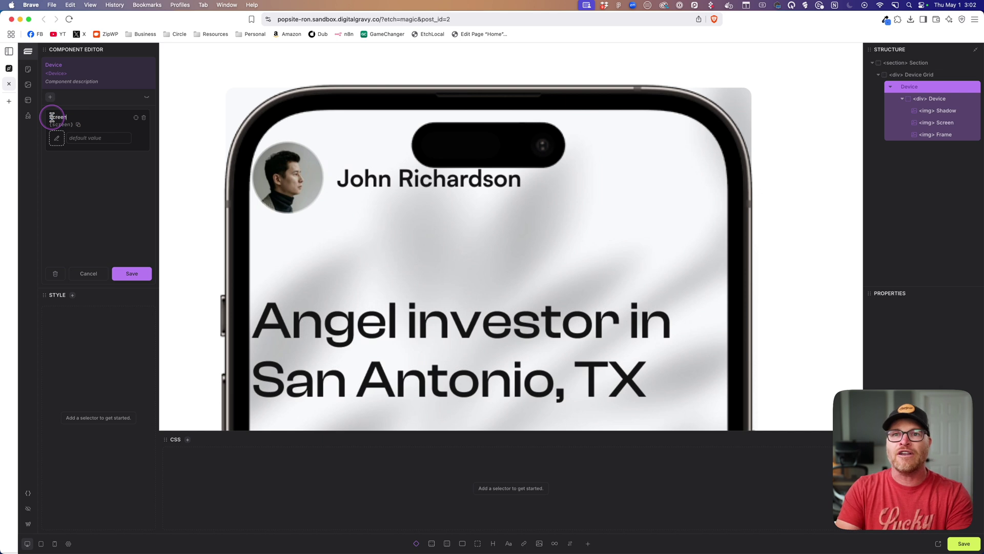
Set screen5.jpeg from the media library as the Screen property's default image and save the Device component.
{"action": "left_click", "coordinate": [56, 139]}
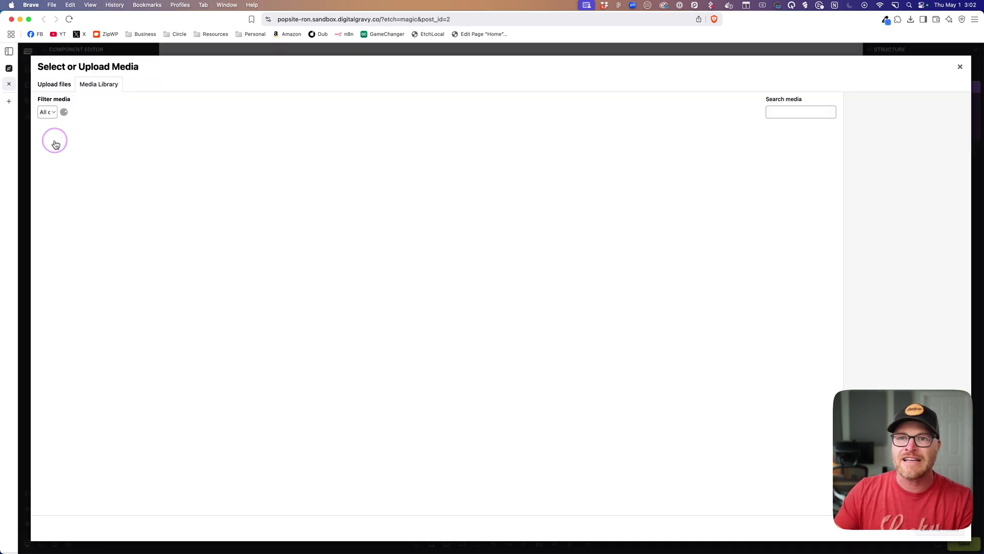
{"action": "left_click", "coordinate": [259, 163]}
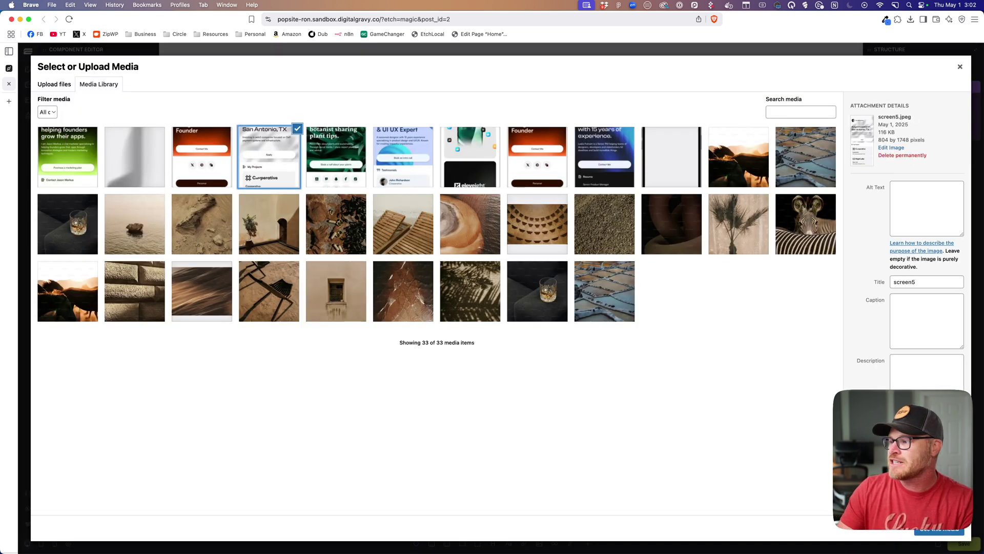
{"action": "left_click", "coordinate": [940, 529]}
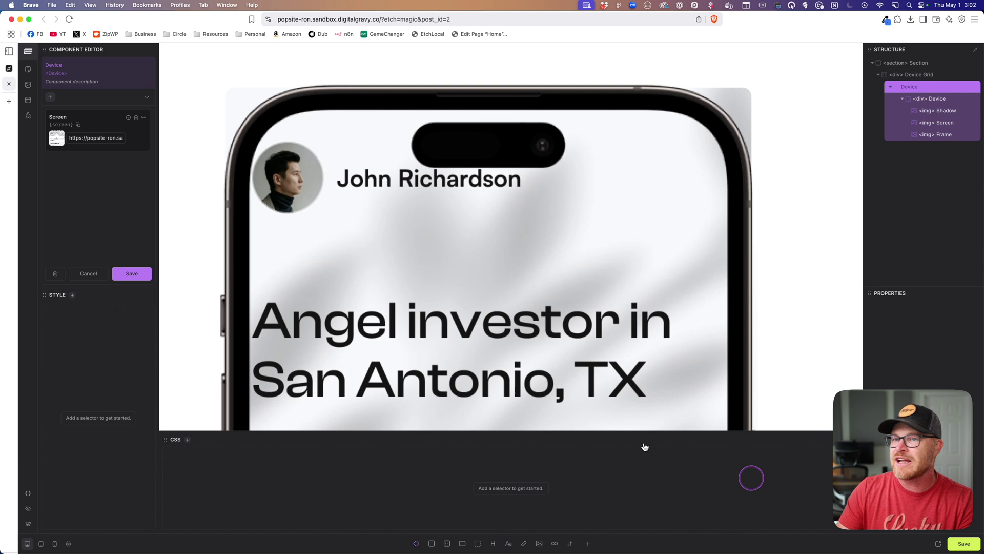
{"action": "left_click", "coordinate": [131, 276]}
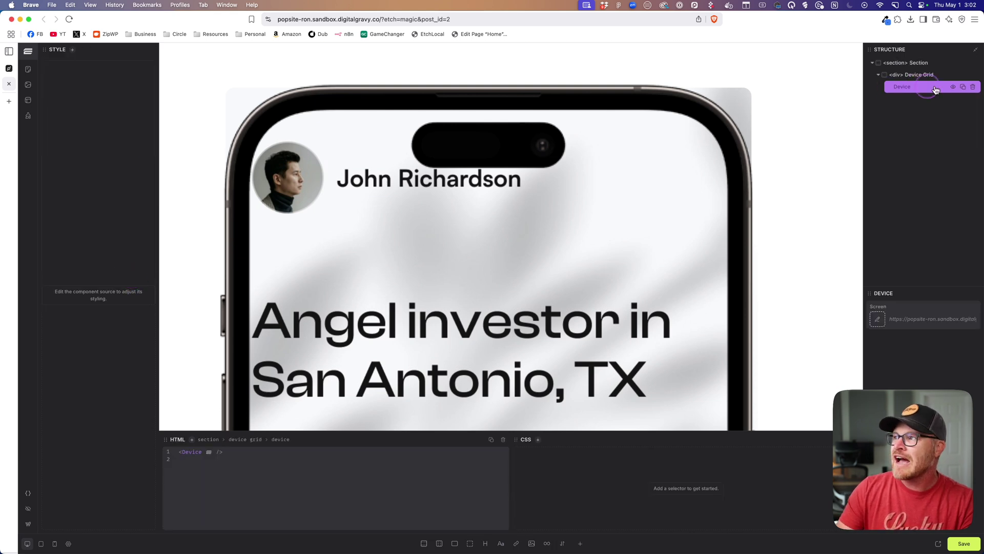
Duplicate the Device component four times inside the Device Grid.
{"action": "left_click", "coordinate": [964, 88]}
{"action": "left_click", "coordinate": [964, 88]}
{"action": "left_click", "coordinate": [964, 88]}
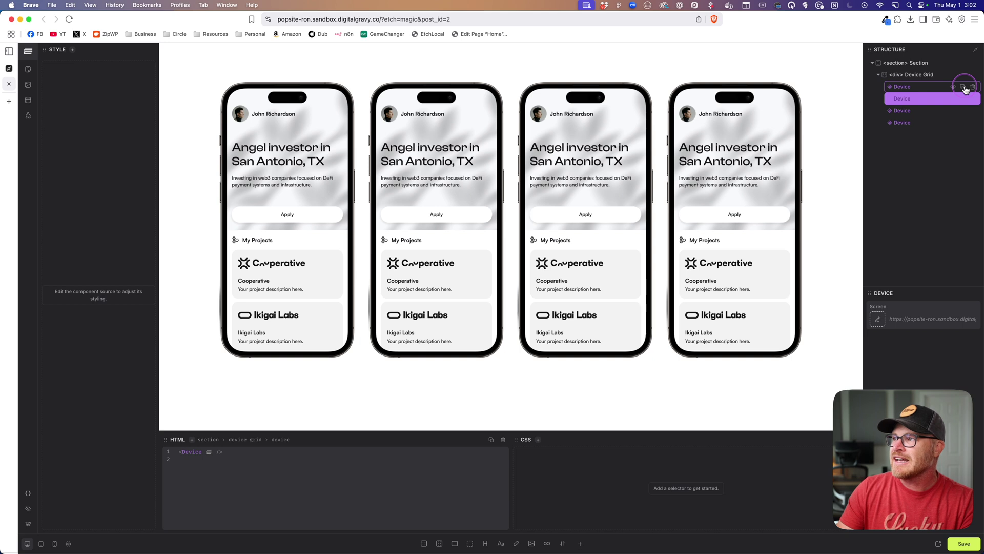
{"action": "left_click", "coordinate": [964, 88]}
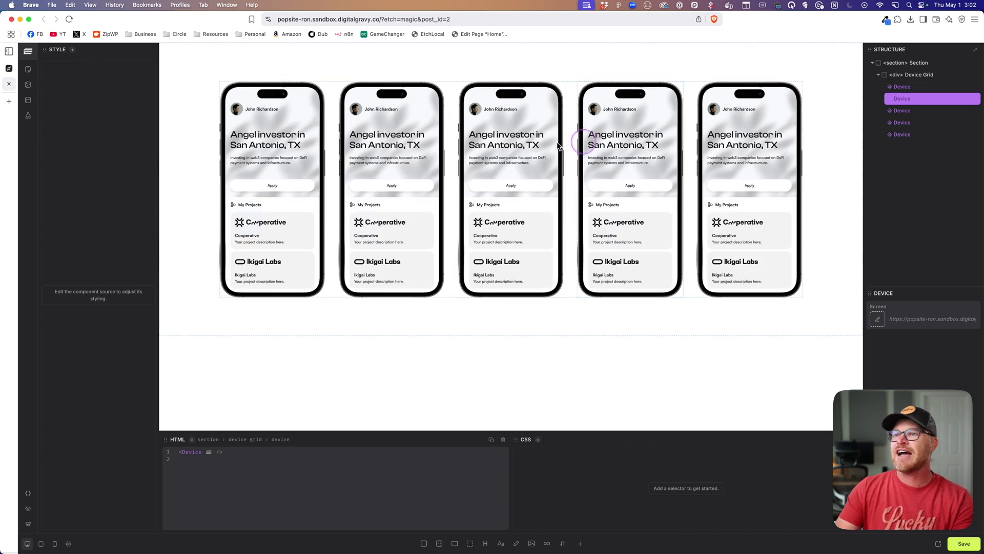
Select the first Device component in the Device Grid and save the page.
{"action": "left_click", "coordinate": [894, 88]}
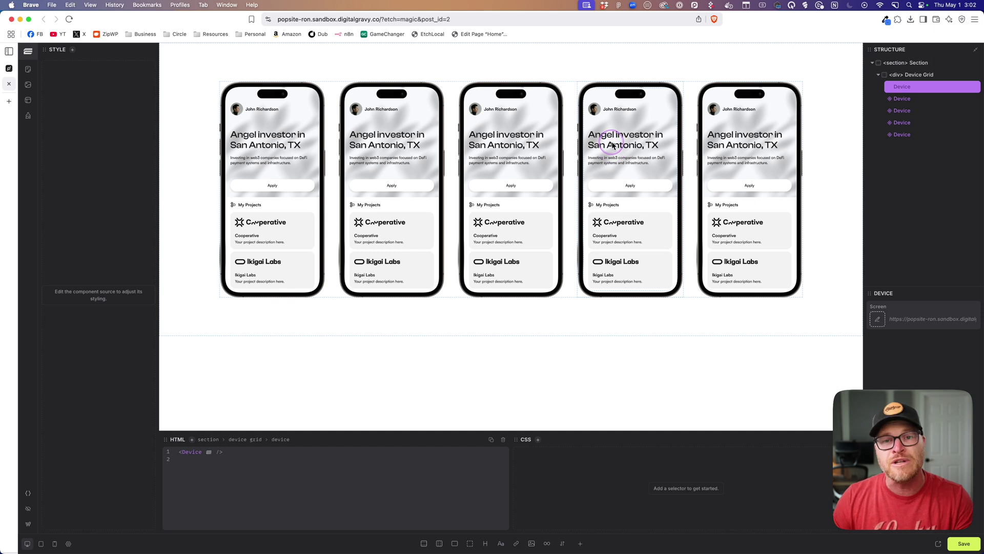
{"action": "left_click", "coordinate": [961, 549]}
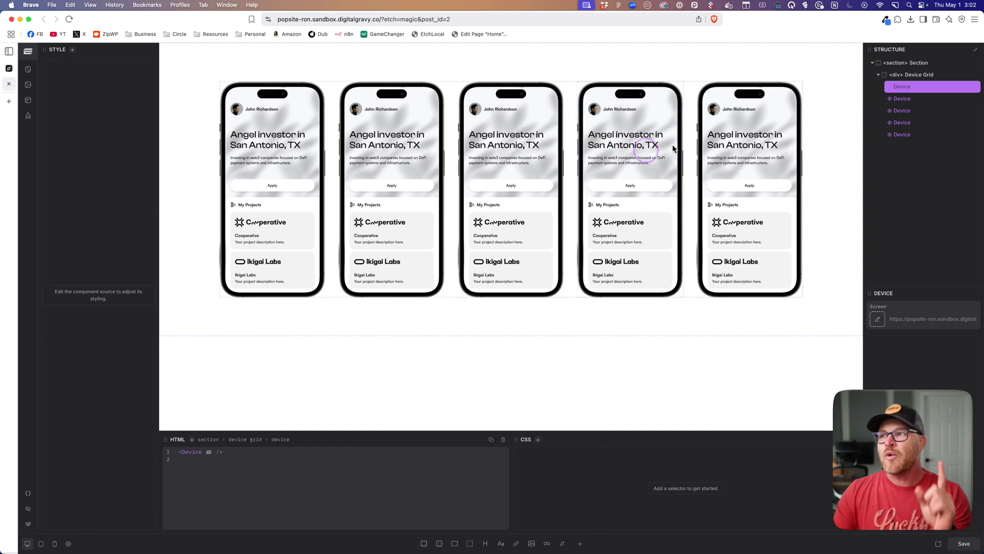
{"action": "left_click", "coordinate": [913, 93]}
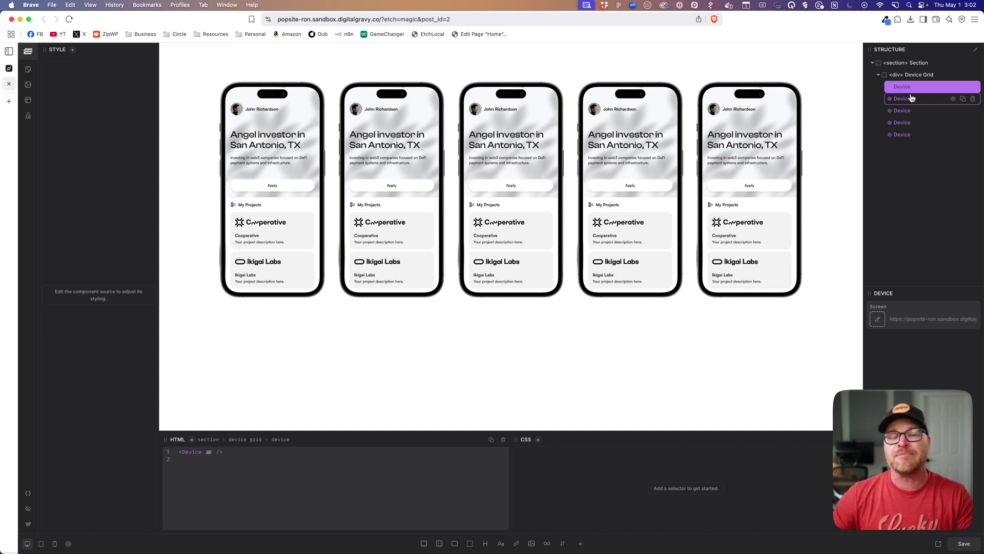
Open the first Device component for editing and set its Shadow image's CSS width to 162%.
{"action": "right_click", "coordinate": [921, 87]}
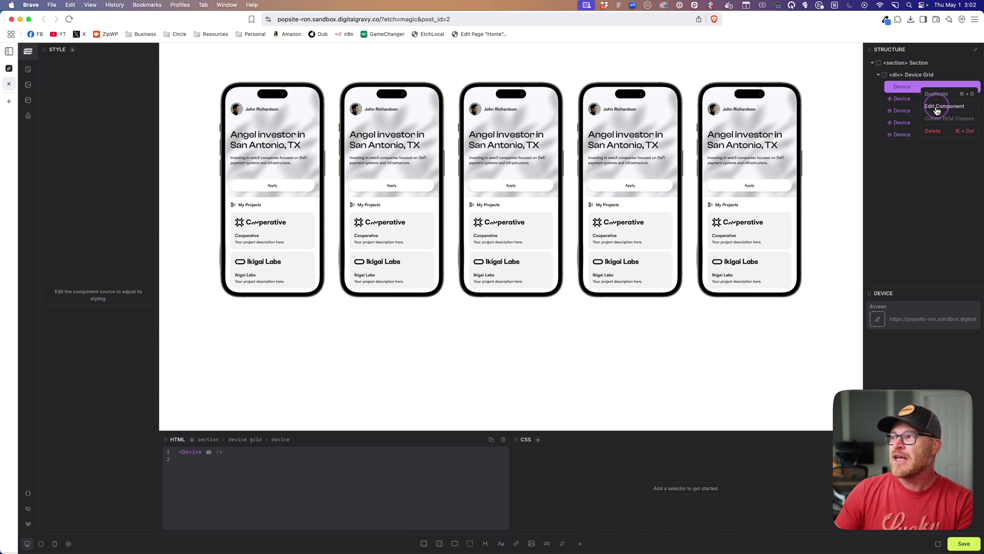
{"action": "left_click", "coordinate": [937, 108]}
{"action": "left_click", "coordinate": [939, 111]}
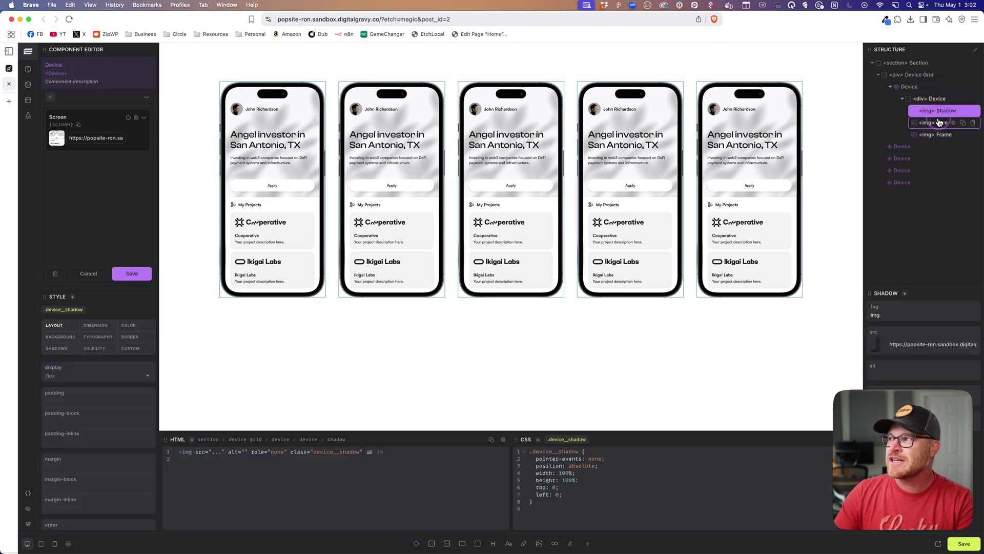
{"action": "left_click", "coordinate": [612, 496]}
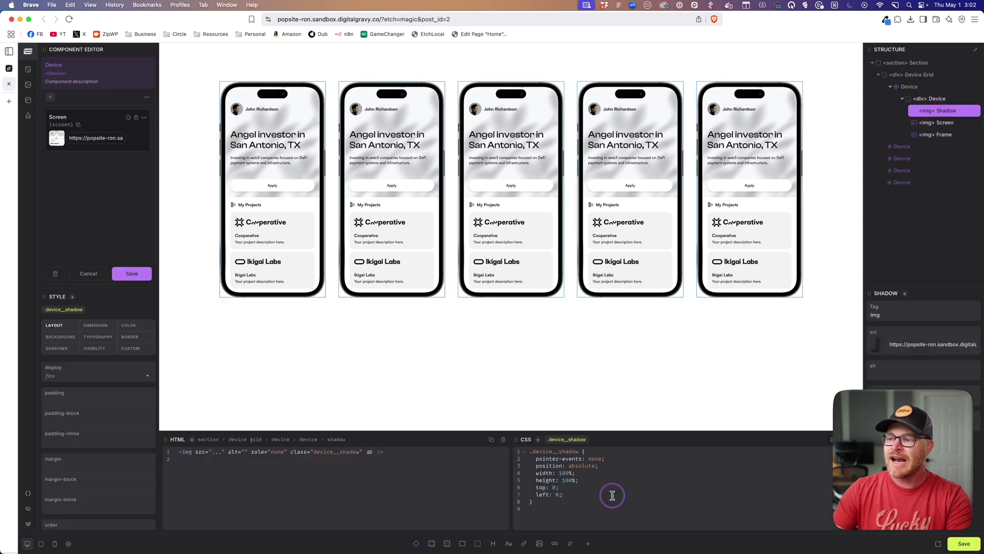
{"action": "key", "text": "Return"}
{"action": "key", "text": "BackSpace"}
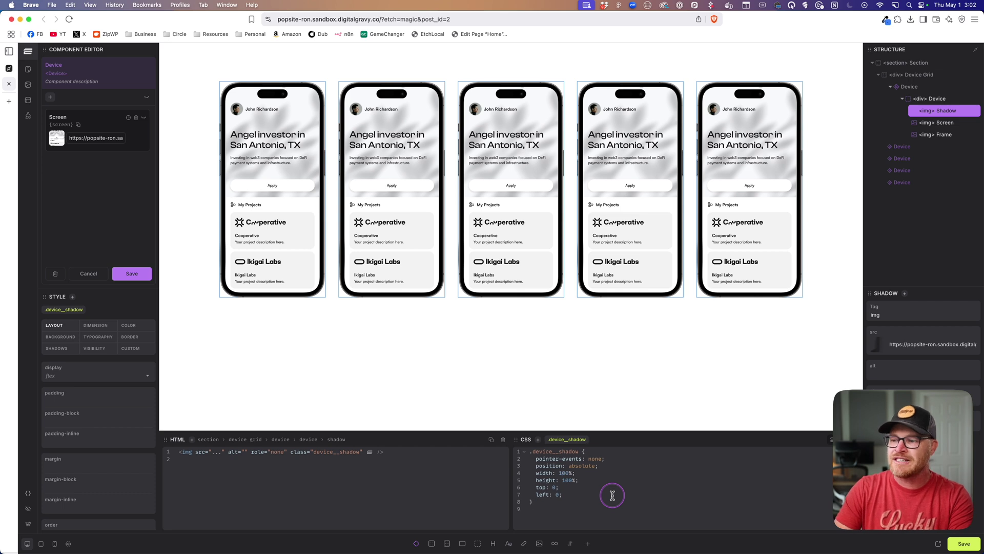
{"action": "key", "text": "BackSpace"}
{"action": "type", "text": "62"}
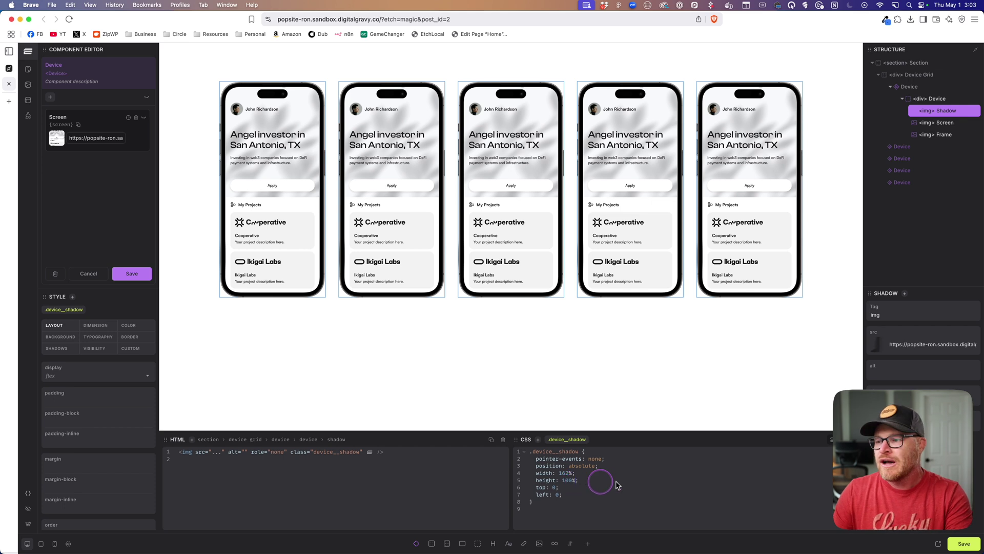
Try a height and a max-width of 162% in the .device__shadow CSS, then remove the max-width line.
{"action": "key", "text": "BackSpace"}
{"action": "key", "text": "BackSpace"}
{"action": "key", "text": "BackSpace"}
{"action": "type", "text": "162"}
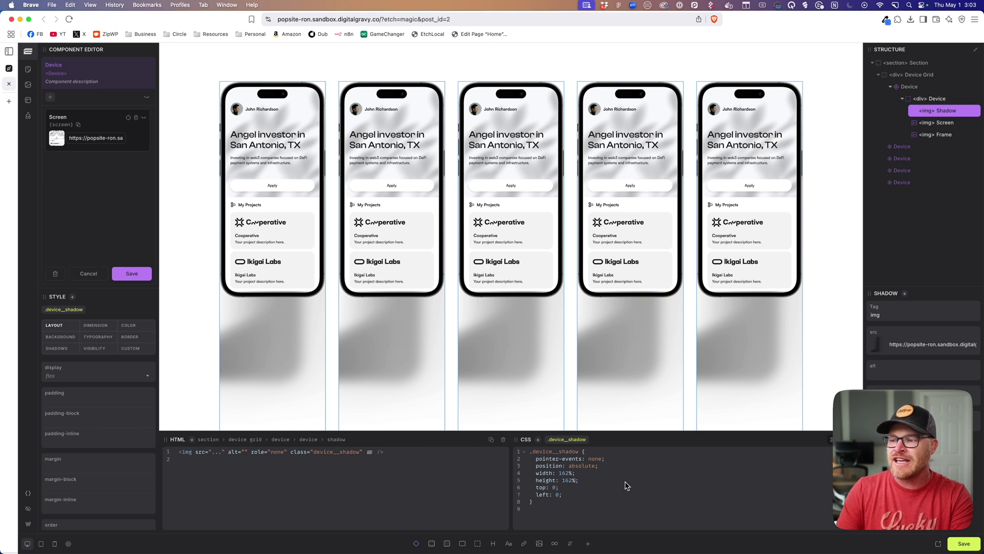
{"action": "key", "text": "Return"}
{"action": "type", "text": "max-wi"}
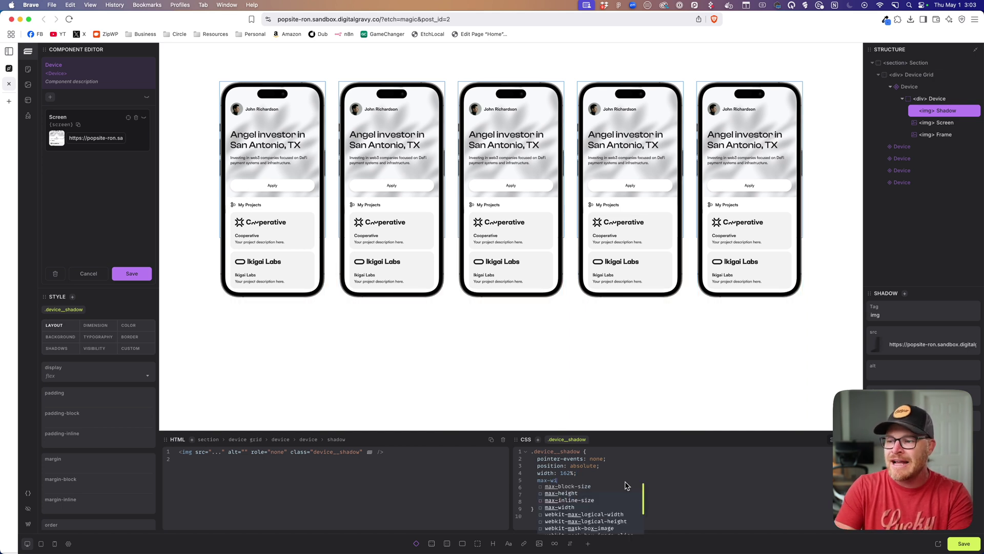
{"action": "type", "text": "dth: 162%"}
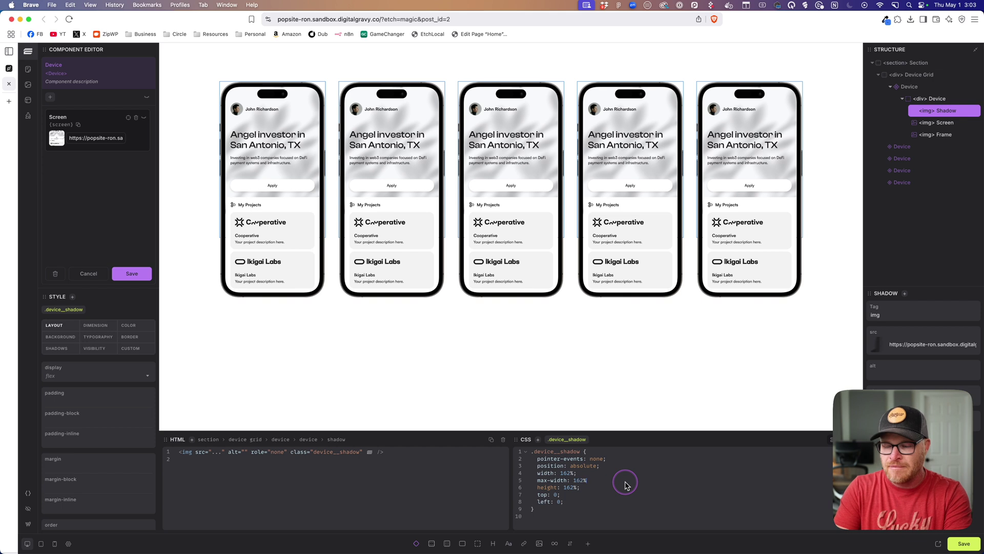
{"action": "left_click_drag", "start_coordinate": [592, 478], "coordinate": [517, 479]}
{"action": "key", "text": "BackSpace"}
{"action": "key", "text": "BackSpace"}
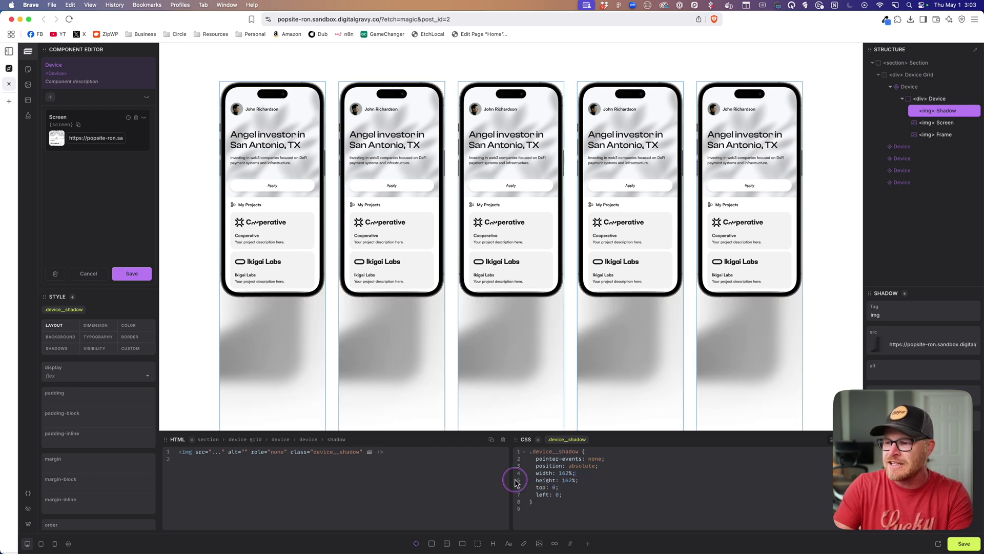
Set the Shadow image's height to 116% and add a max-width of 162% to its CSS.
{"action": "type", "text": "116"}
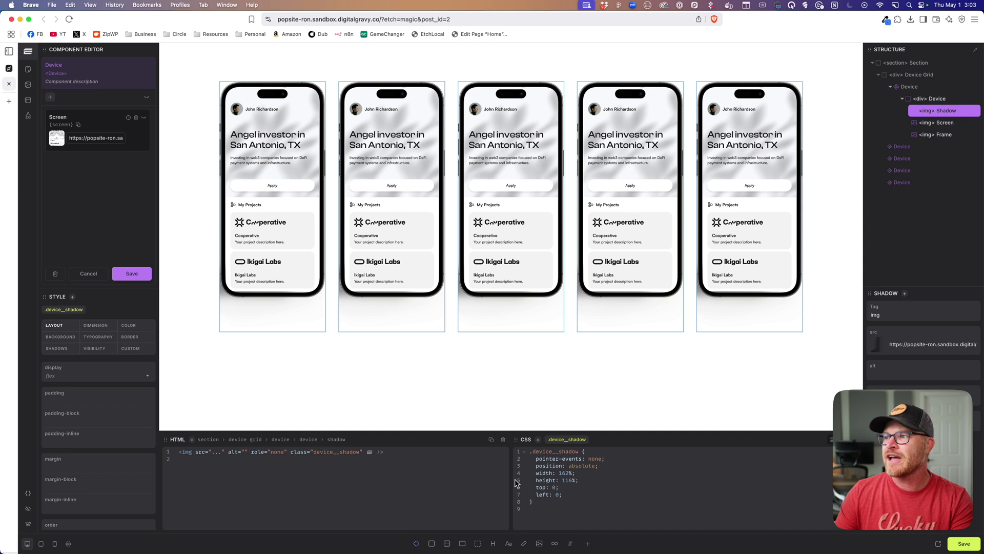
{"action": "left_click", "coordinate": [588, 472]}
{"action": "key", "text": "Return"}
{"action": "type", "text": "max-width"}
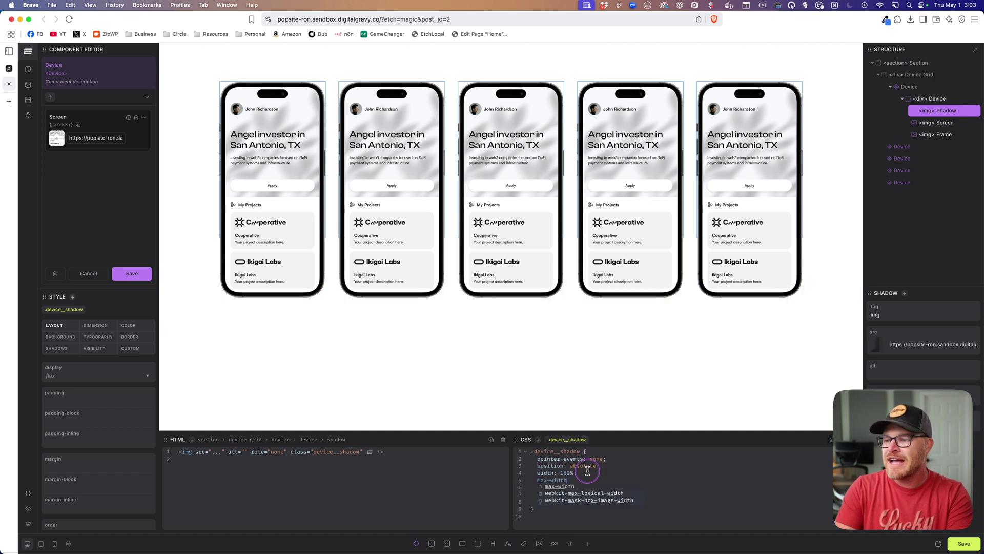
{"action": "type", "text": ": 162"}
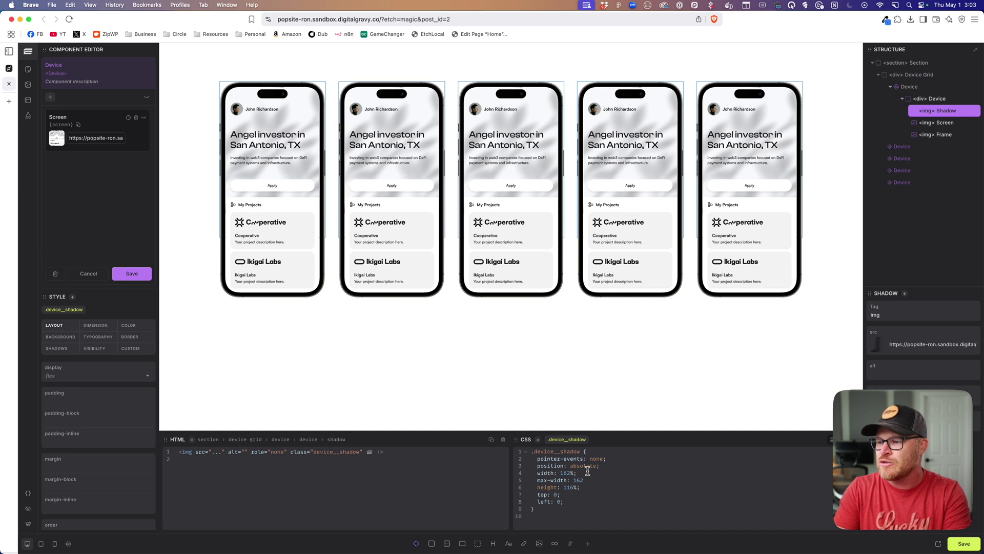
{"action": "type", "text": "%;"}
{"action": "left_click", "coordinate": [588, 472]}
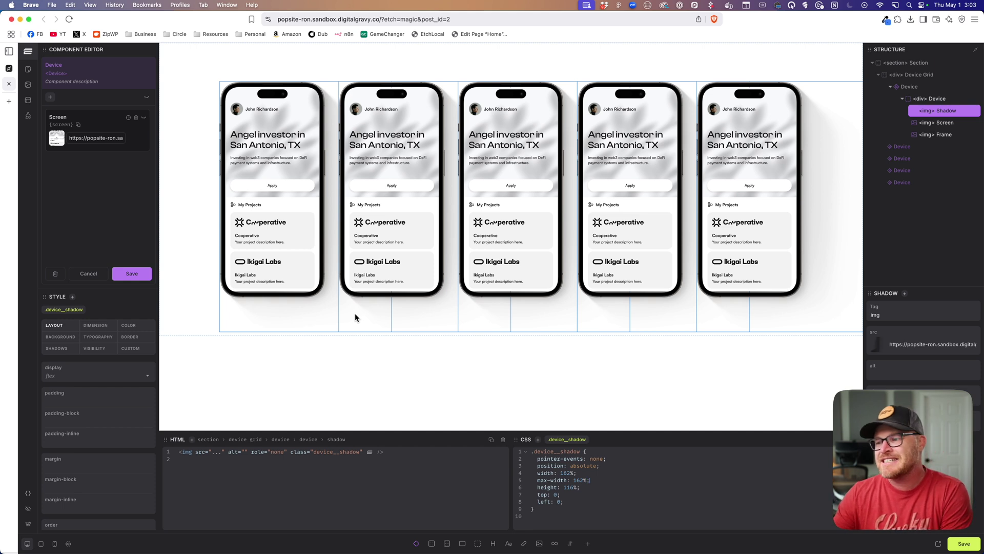
Save the edited Device component and then the page.
{"action": "left_click", "coordinate": [548, 487]}
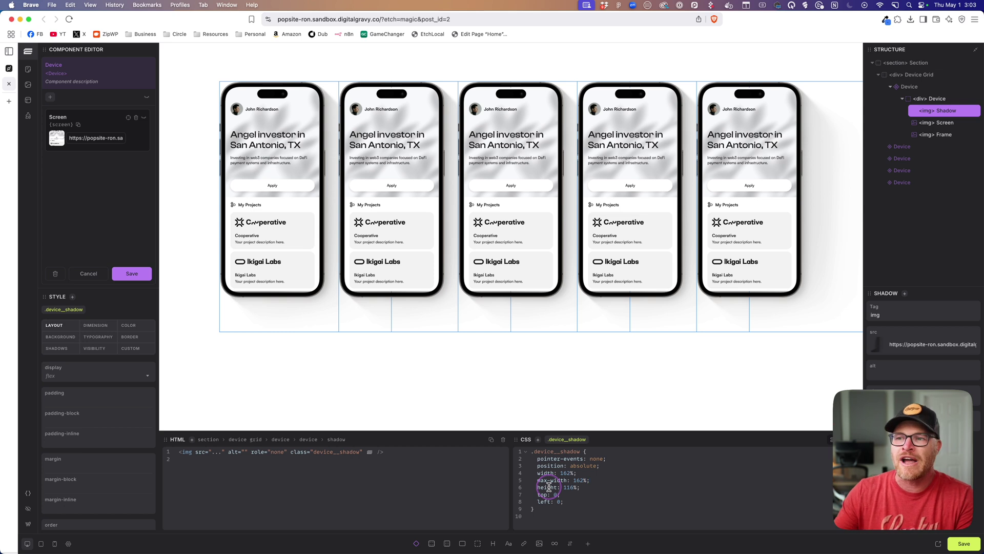
{"action": "left_click", "coordinate": [499, 321]}
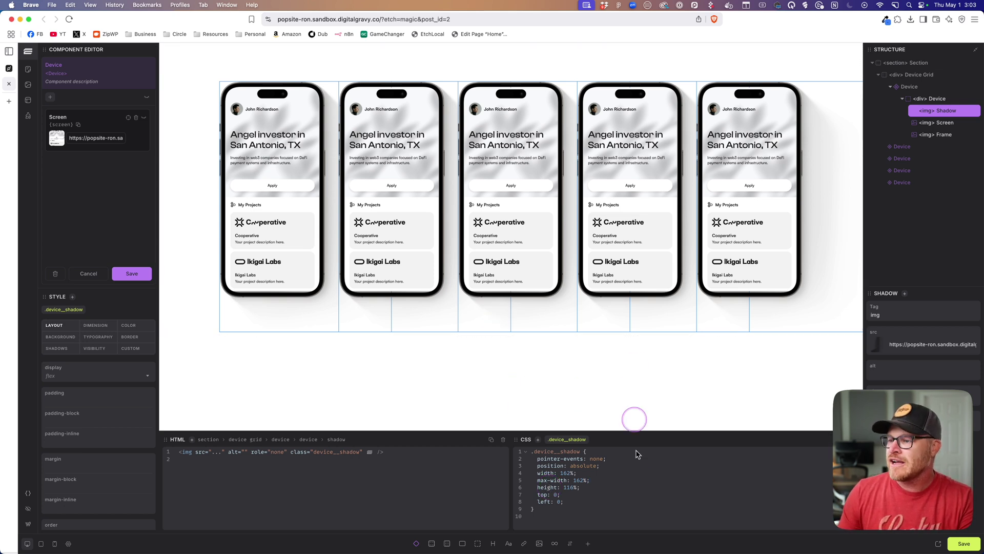
{"action": "left_click", "coordinate": [132, 273]}
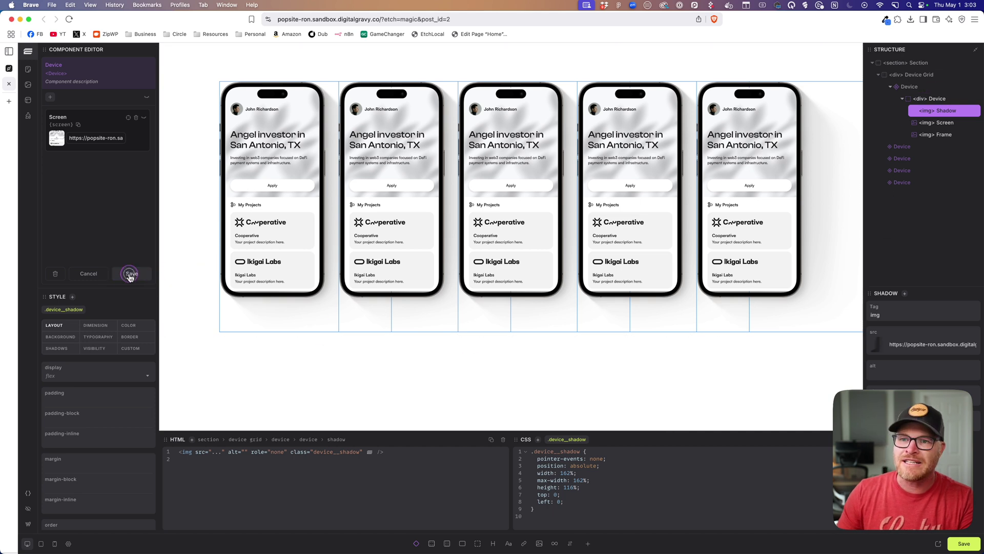
{"action": "left_click", "coordinate": [534, 389]}
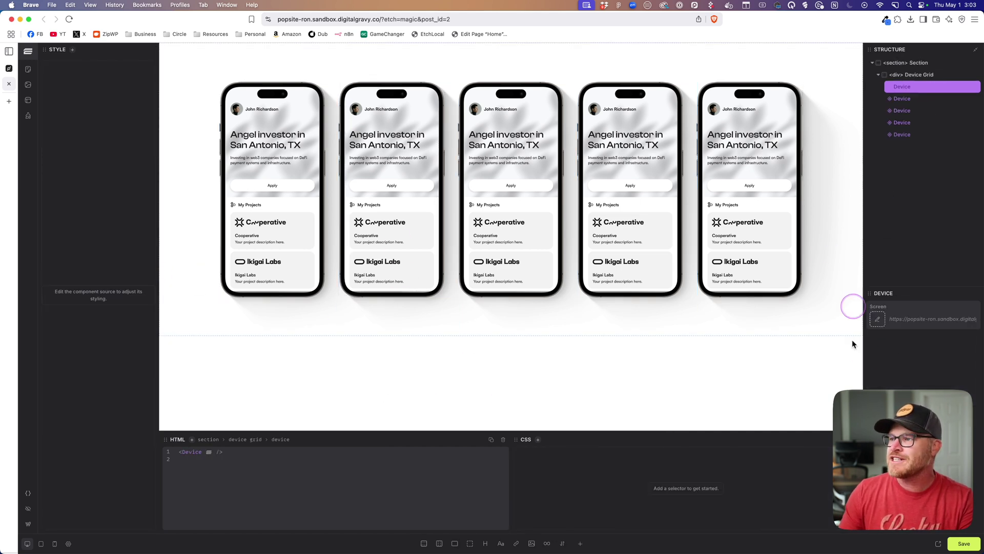
{"action": "mouse_move", "coordinate": [438, 544]}
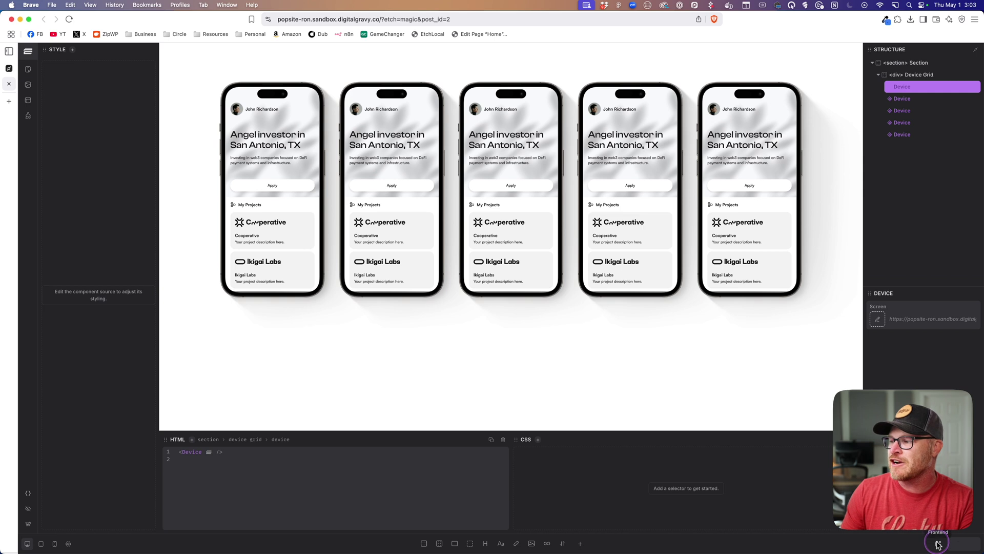
Check the device row on the page's frontend and return to the Etch editor.
{"action": "left_click", "coordinate": [938, 544]}
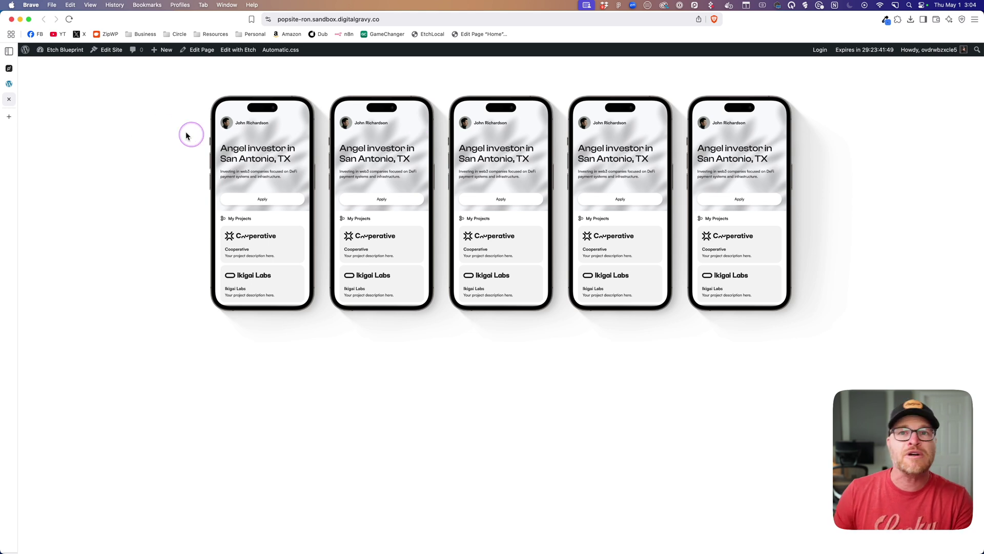
{"action": "left_click", "coordinate": [11, 91]}
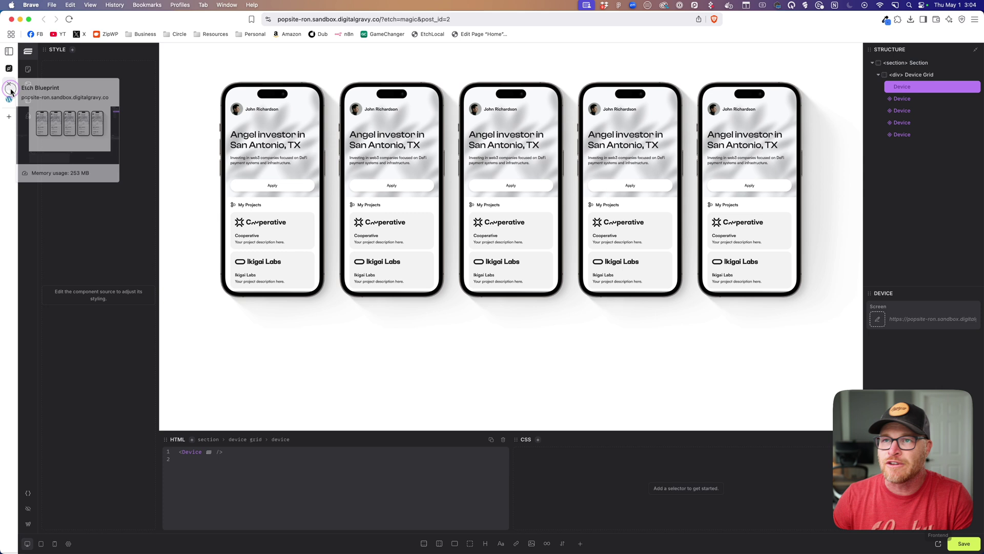
Open the third Device component for editing and select its inner Device div.
{"action": "left_click", "coordinate": [444, 186]}
{"action": "left_click", "coordinate": [521, 161]}
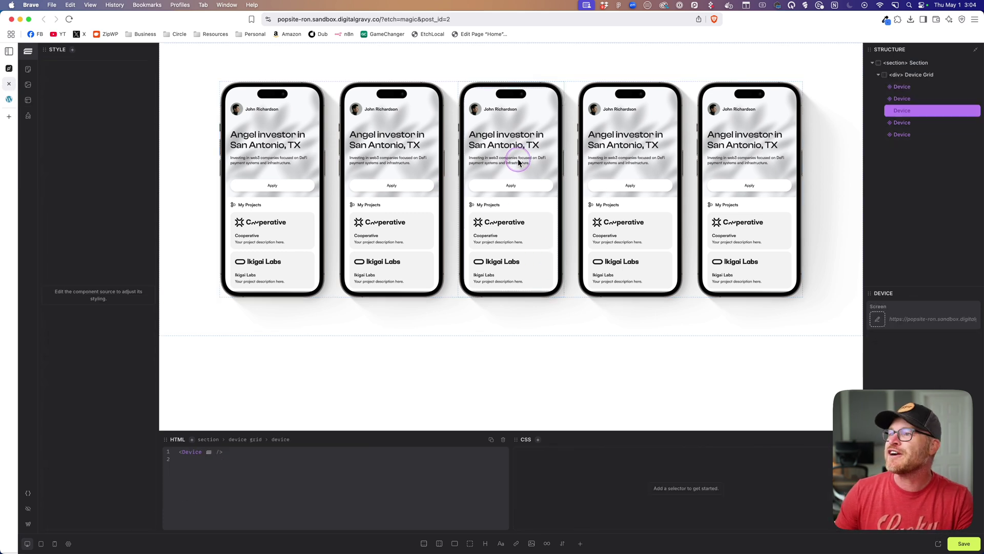
{"action": "double_click", "coordinate": [917, 110]}
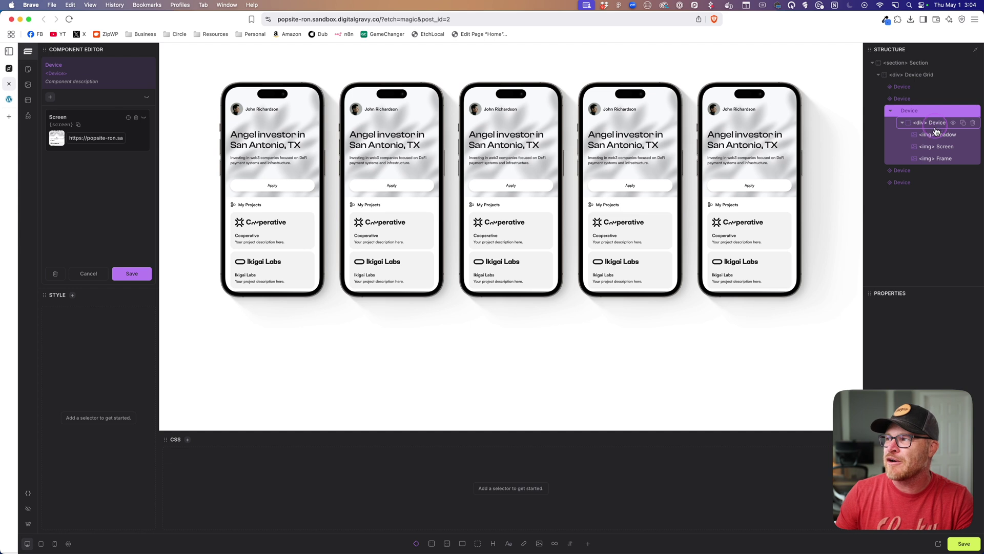
{"action": "left_click", "coordinate": [940, 150]}
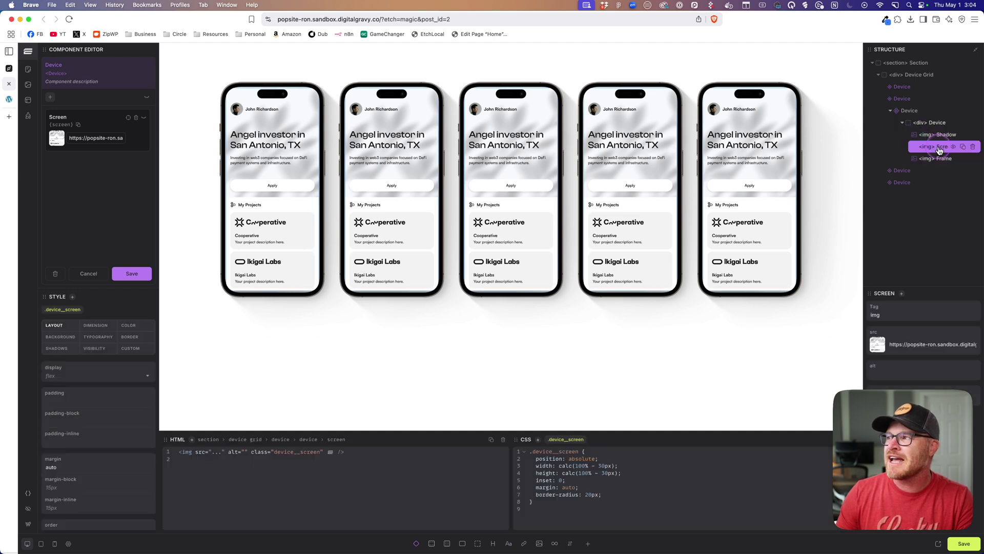
{"action": "left_click", "coordinate": [931, 123]}
{"action": "left_click", "coordinate": [626, 458]}
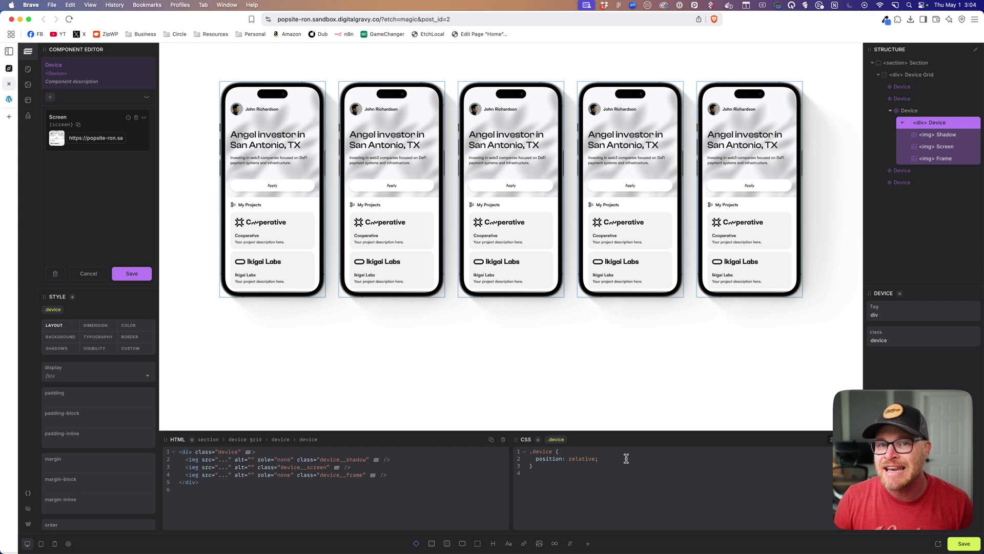
Add a nested &:nth-child(3) rule inside the .device CSS, below the position declaration.
{"action": "left_click", "coordinate": [626, 459]}
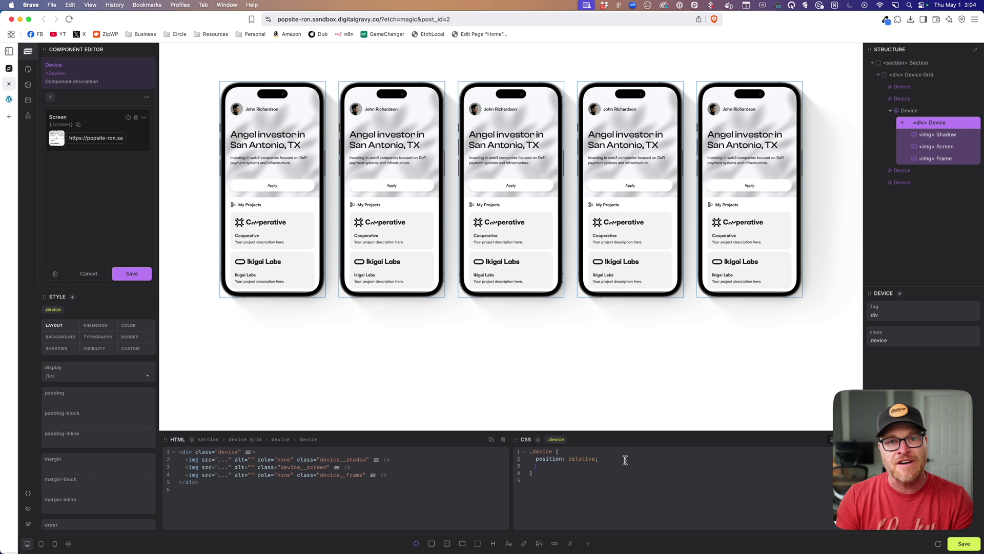
{"action": "type", "text": "&"}
{"action": "left_click", "coordinate": [625, 460]}
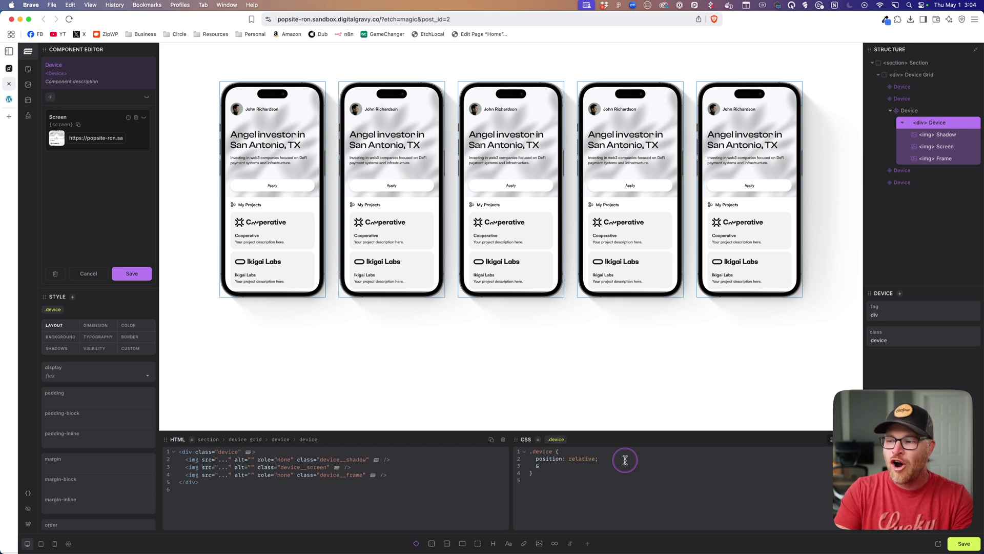
{"action": "type", "text": ":"}
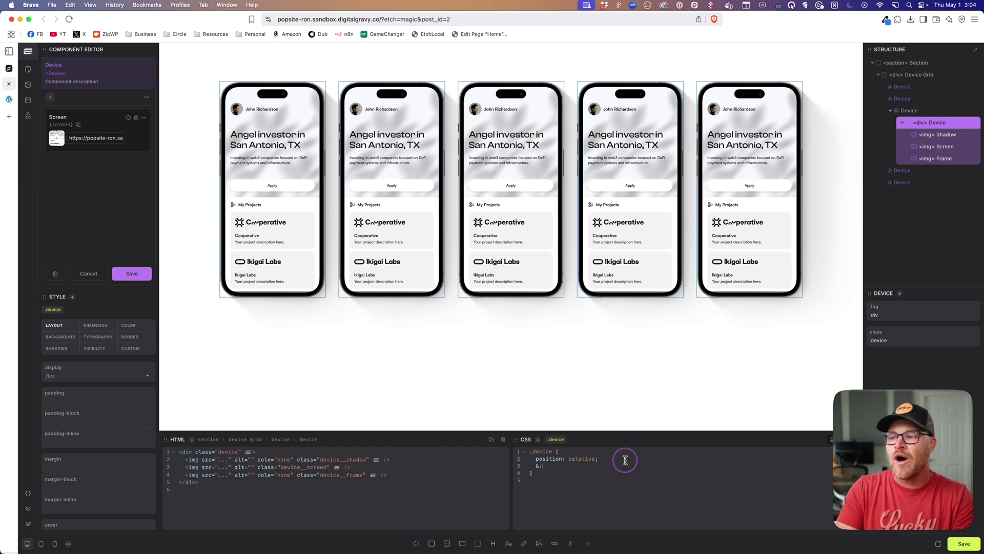
{"action": "type", "text": "nth-child"}
{"action": "key", "text": "Return"}
{"action": "type", "text": "(3)"}
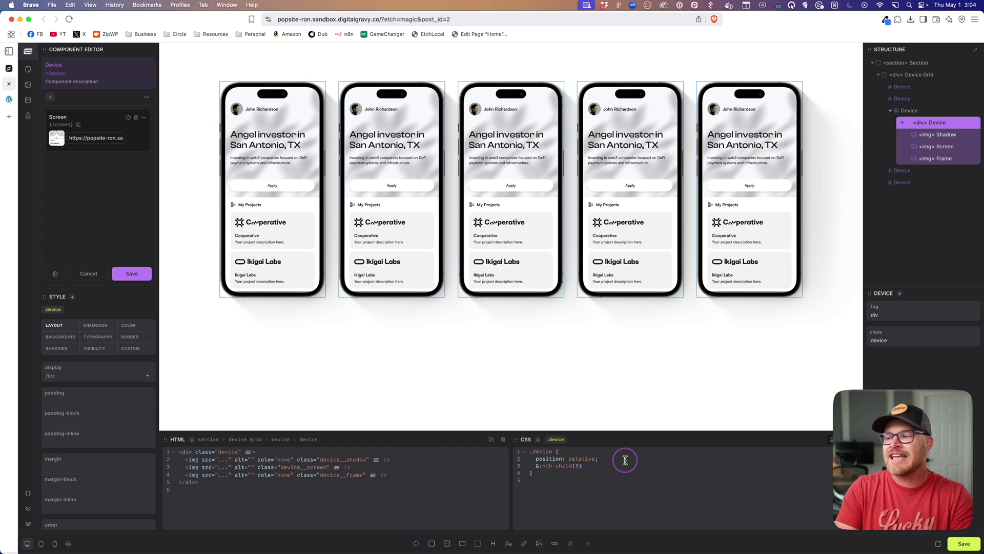
{"action": "type", "text": " {     "}
Test the nth-child(3) rule by giving it a border of 5px solid red.
{"action": "type", "text": "b"}
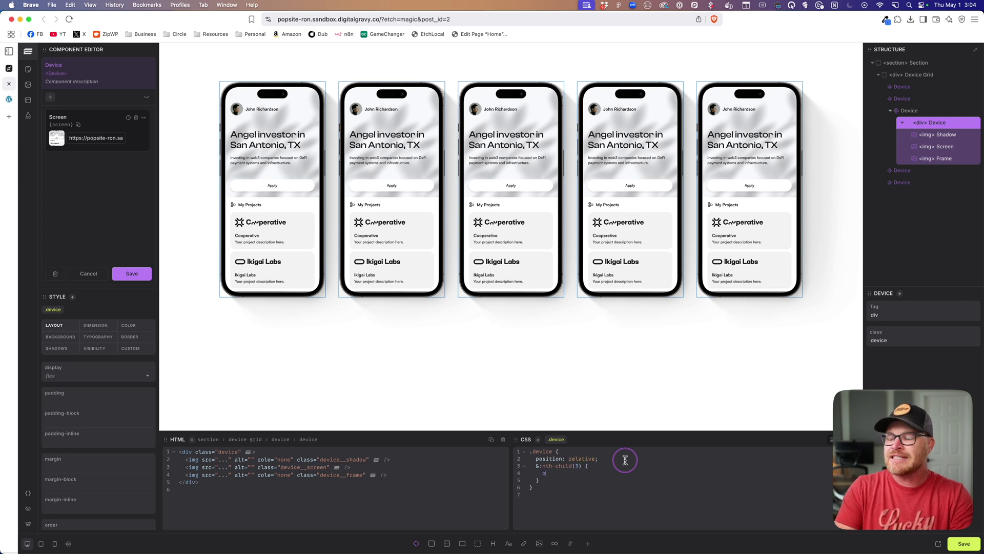
{"action": "type", "text": "order: 5px soli"}
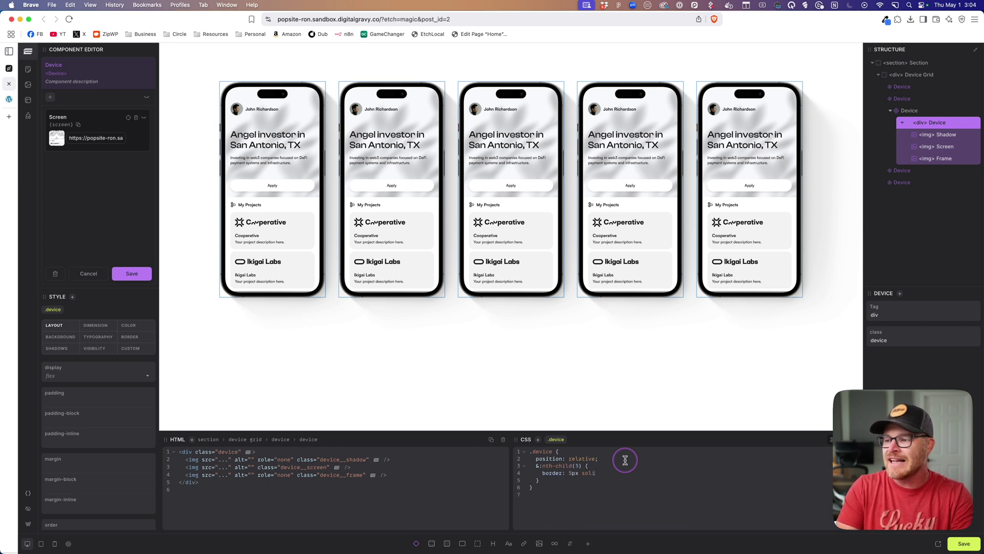
{"action": "type", "text": "d red;"}
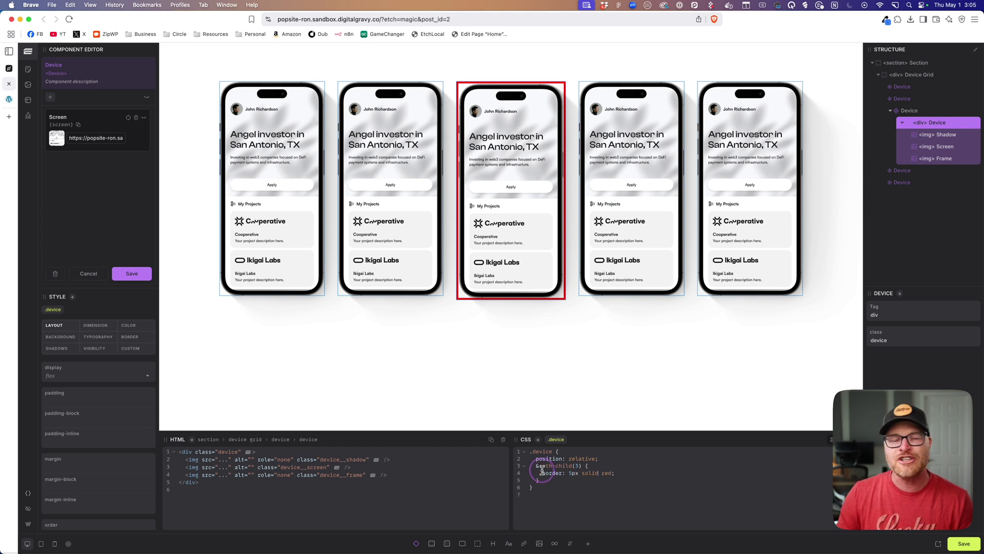
Replace the red border test in the &:nth-child(3) rule with flex: 1.5.
{"action": "left_click_drag", "start_coordinate": [626, 473], "coordinate": [543, 474]}
{"action": "type", "text": "fle"}
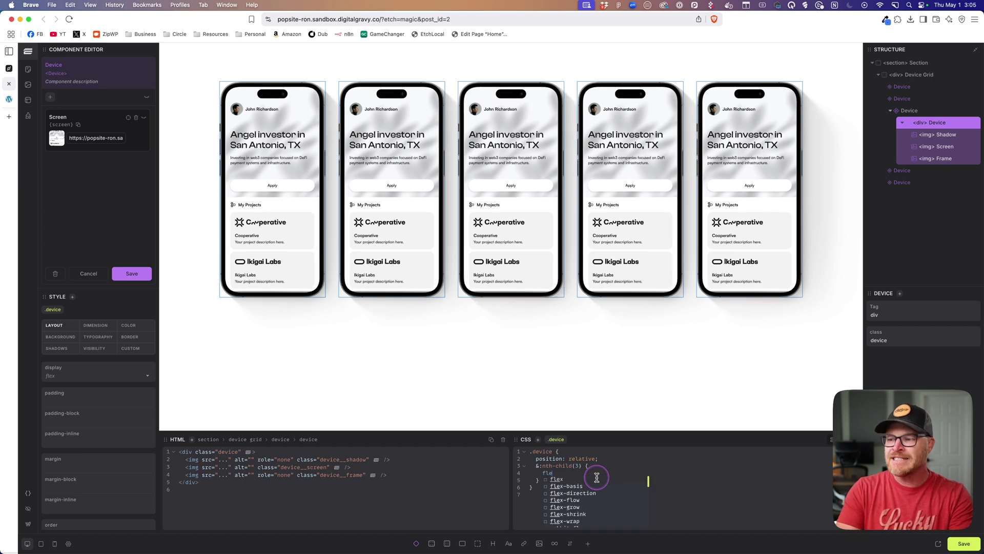
{"action": "type", "text": "x: 1.5;"}
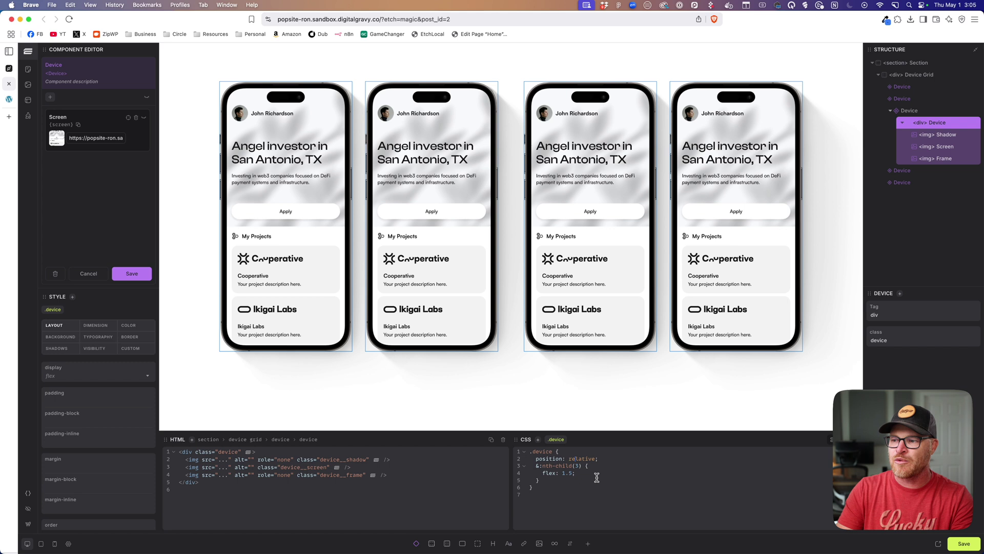
Add flex: 1 to the .device rule, directly below position: relative and above the nested &:nth-child(3) rule.
{"action": "key", "text": "Up"}
{"action": "key", "text": "Up"}
{"action": "key", "text": "End"}
{"action": "key", "text": "Return"}
{"action": "type", "text": "fl"}
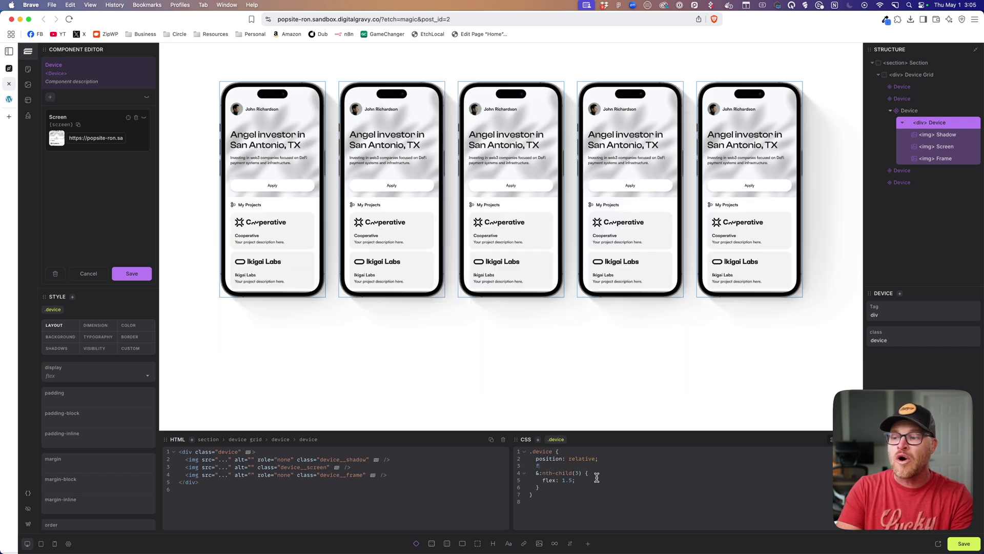
{"action": "left_click", "coordinate": [598, 480]}
{"action": "type", "text": "1;"}
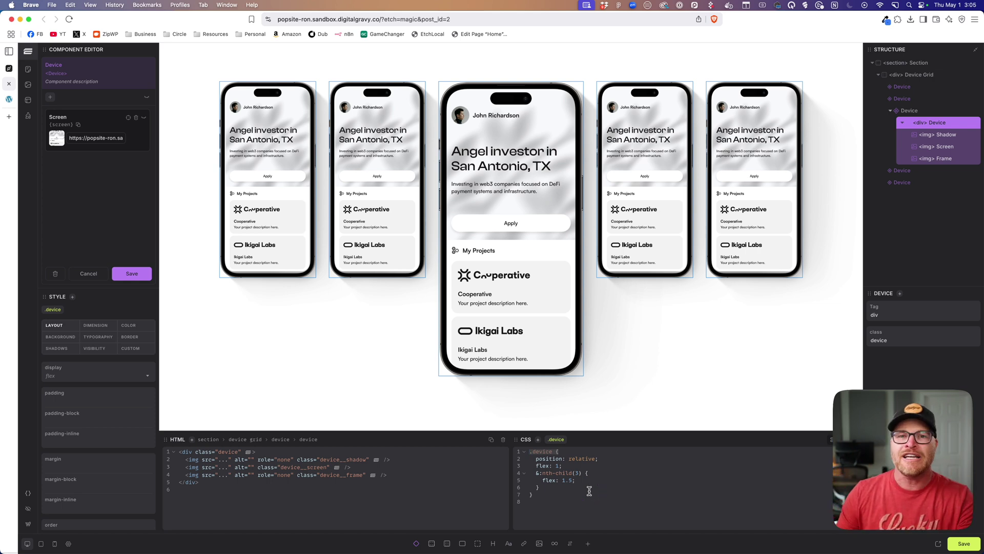
{"action": "left_click", "coordinate": [562, 465]}
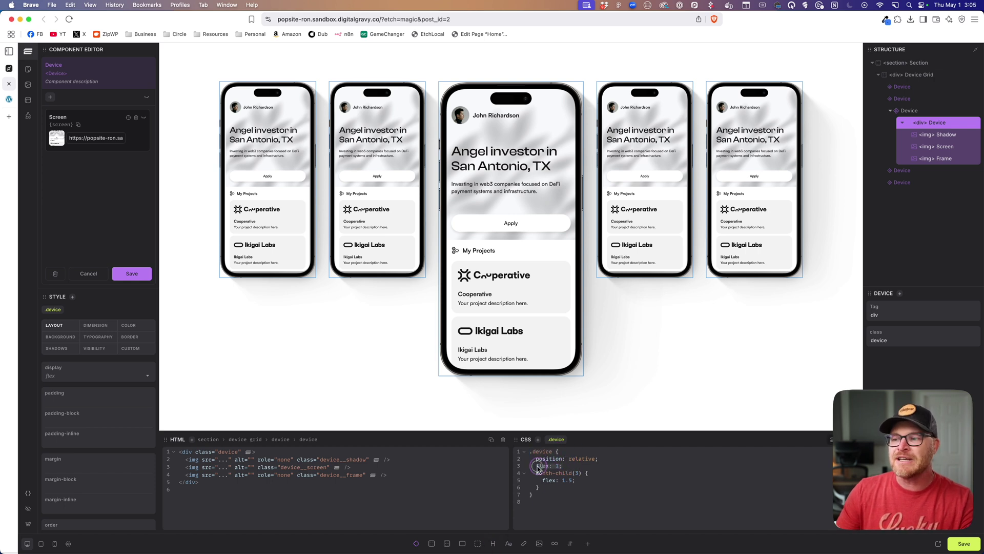
{"action": "left_click_drag", "start_coordinate": [539, 468], "coordinate": [571, 467]}
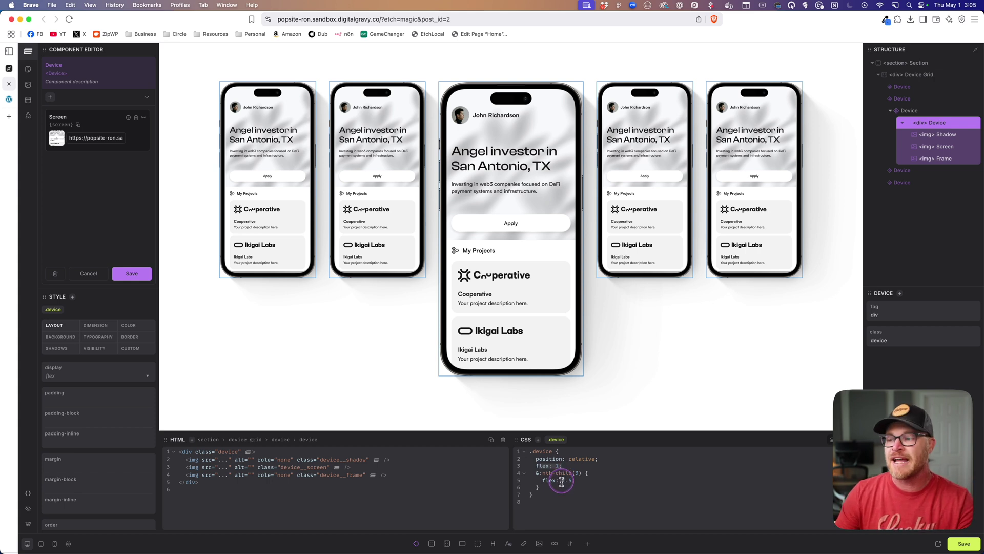
{"action": "left_click", "coordinate": [578, 473]}
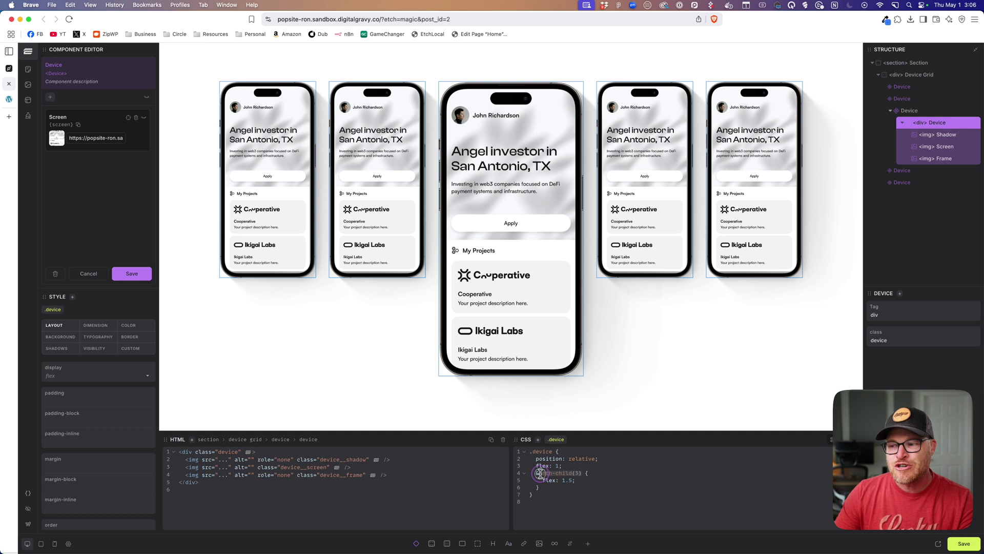
{"action": "left_click", "coordinate": [547, 496]}
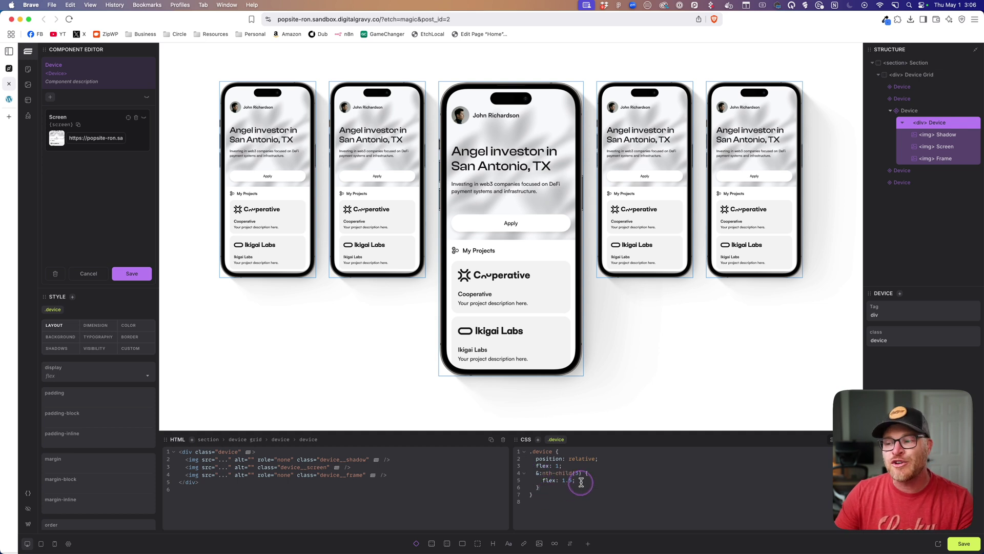
{"action": "left_click_drag", "start_coordinate": [582, 481], "coordinate": [547, 480]}
Set the flex value in the &:nth-child(3) rule to 1.15.
{"action": "left_click", "coordinate": [564, 480]}
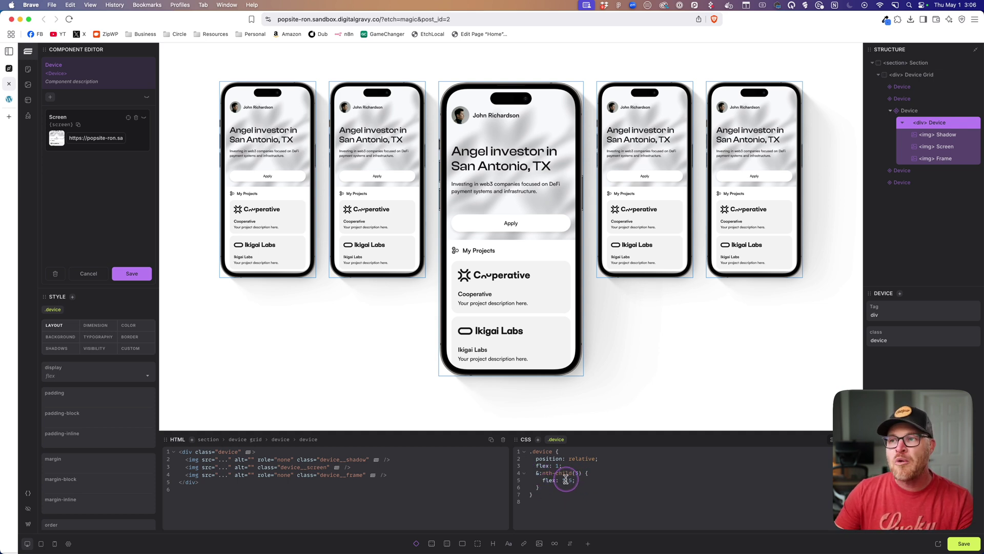
{"action": "left_click", "coordinate": [692, 474]}
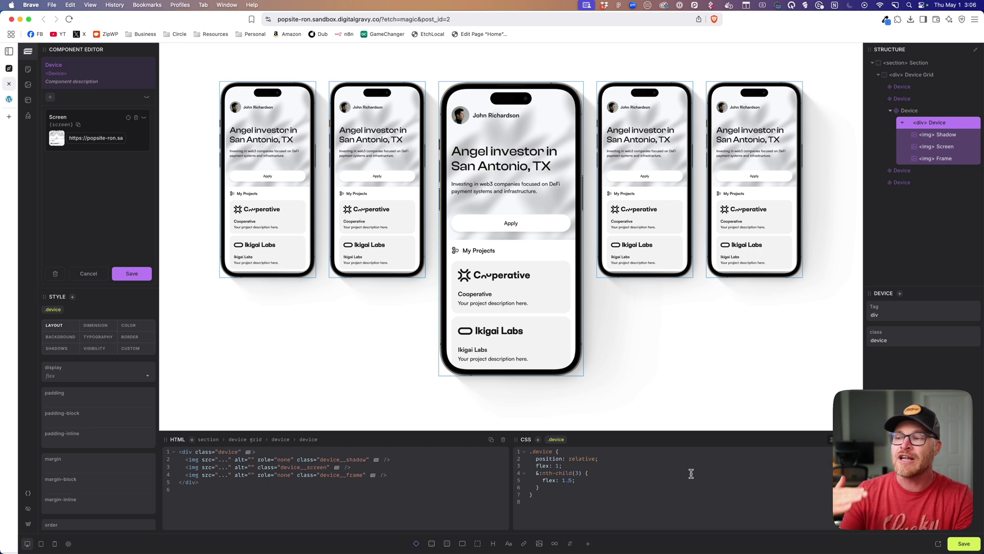
{"action": "type", "text": "1"}
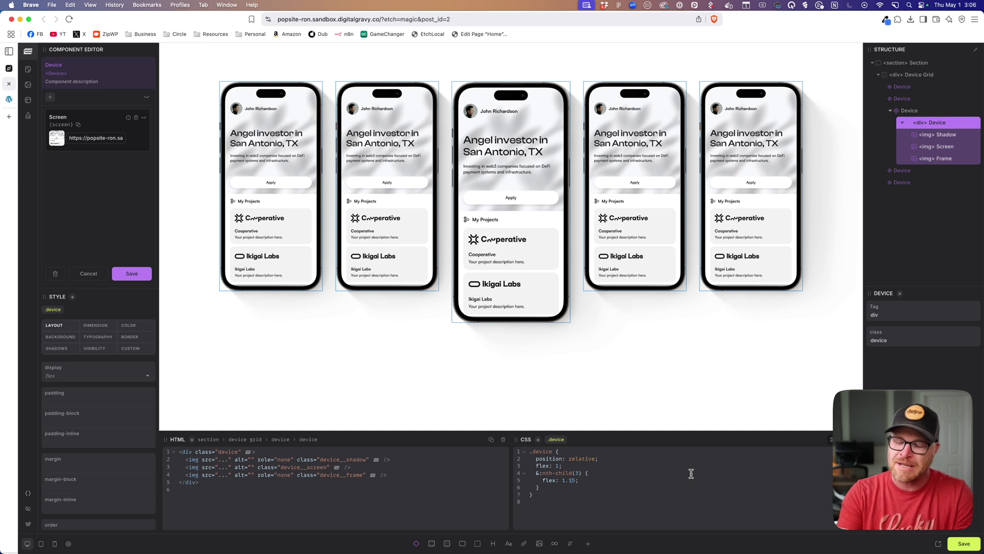
{"action": "left_click", "coordinate": [491, 269]}
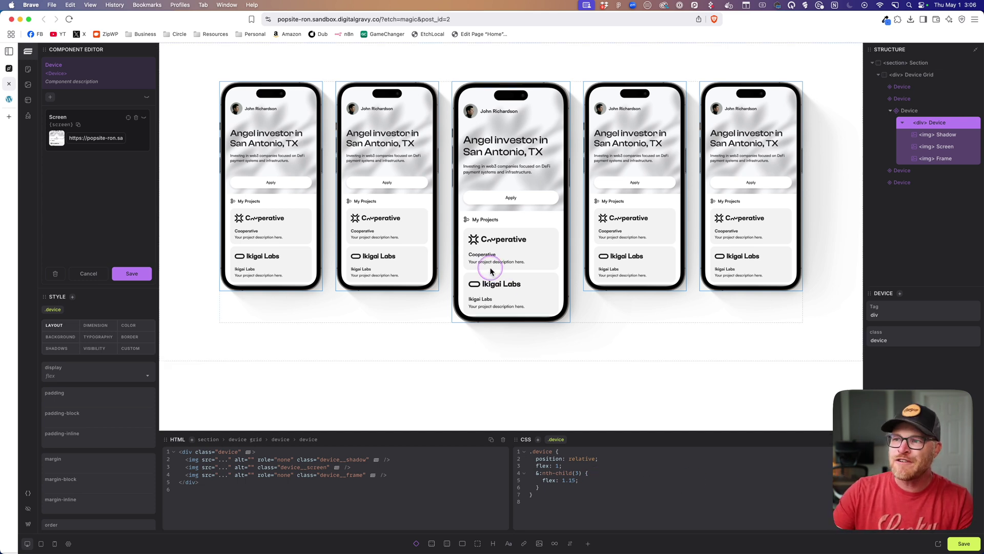
{"action": "left_click", "coordinate": [399, 307]}
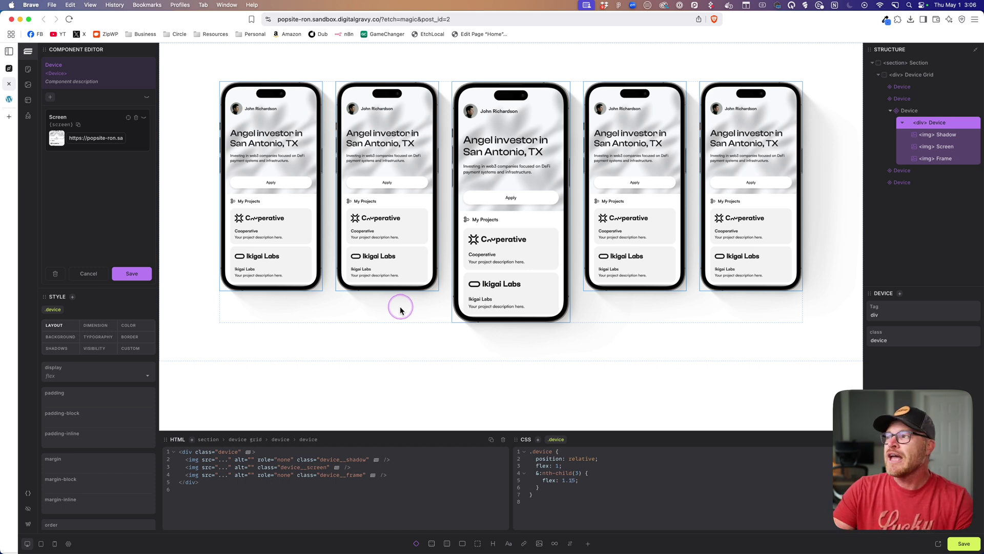
{"action": "left_click", "coordinate": [123, 273]}
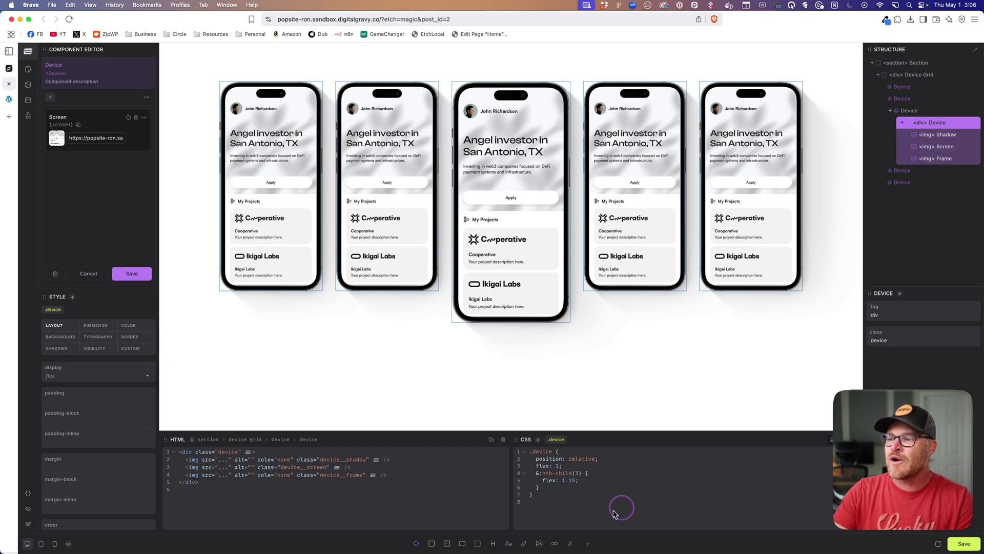
Add a nested &:first-child, &:last-child rule with align-self: end below the &:nth-child(3) rule in .device.
{"action": "left_click", "coordinate": [608, 488]}
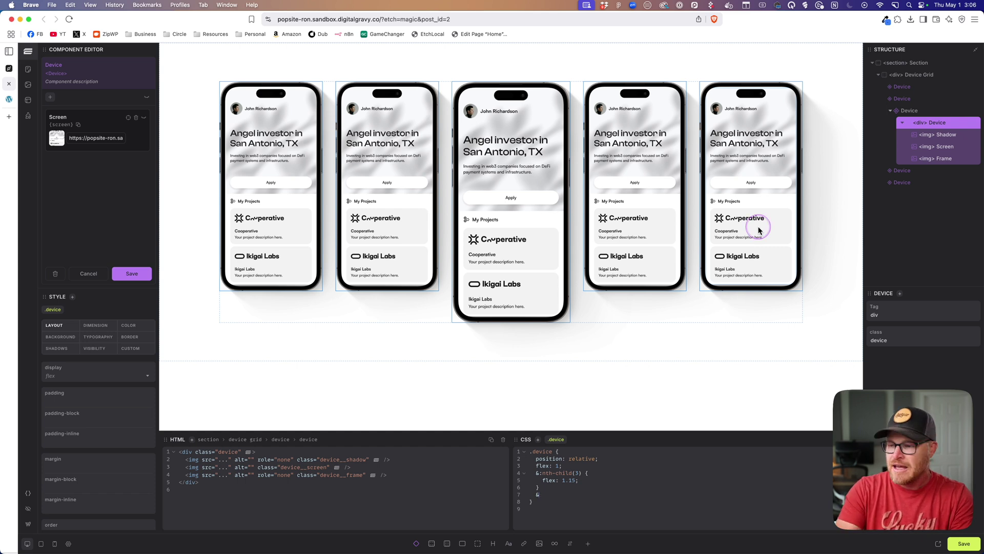
{"action": "type", "text": ":"}
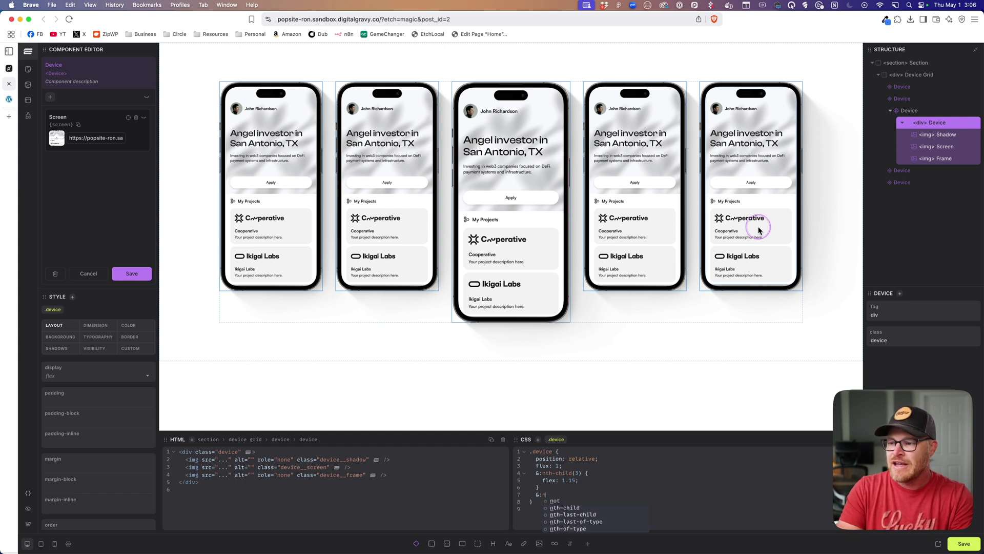
{"action": "type", "text": "first-child, &:"}
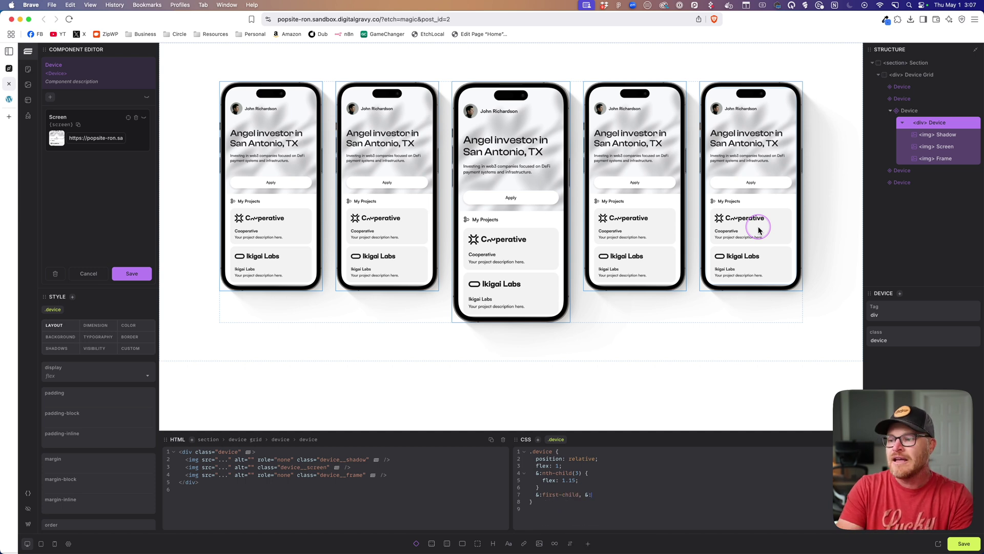
{"action": "type", "text": "last-child {"}
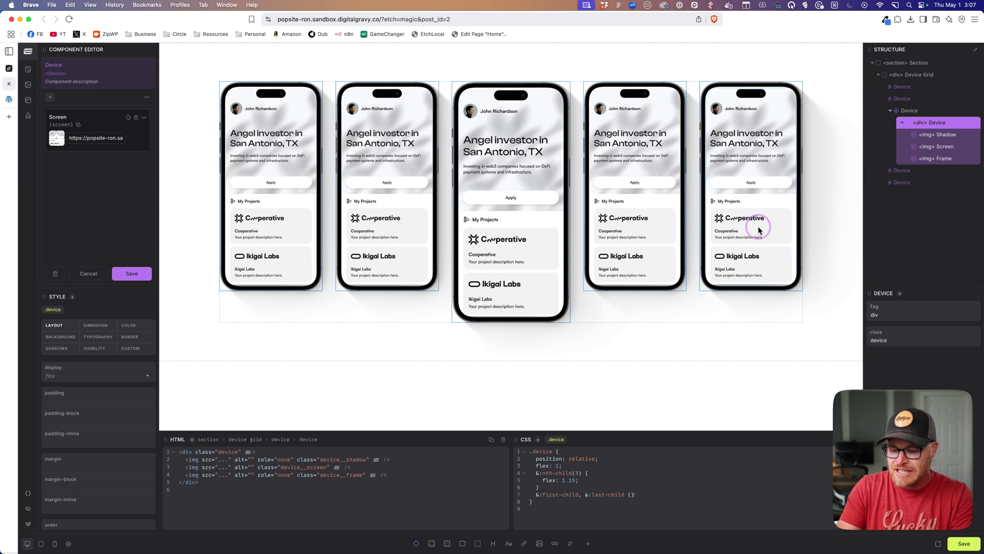
{"action": "key", "text": "Return"}
{"action": "type", "text": "align-self: end;"}
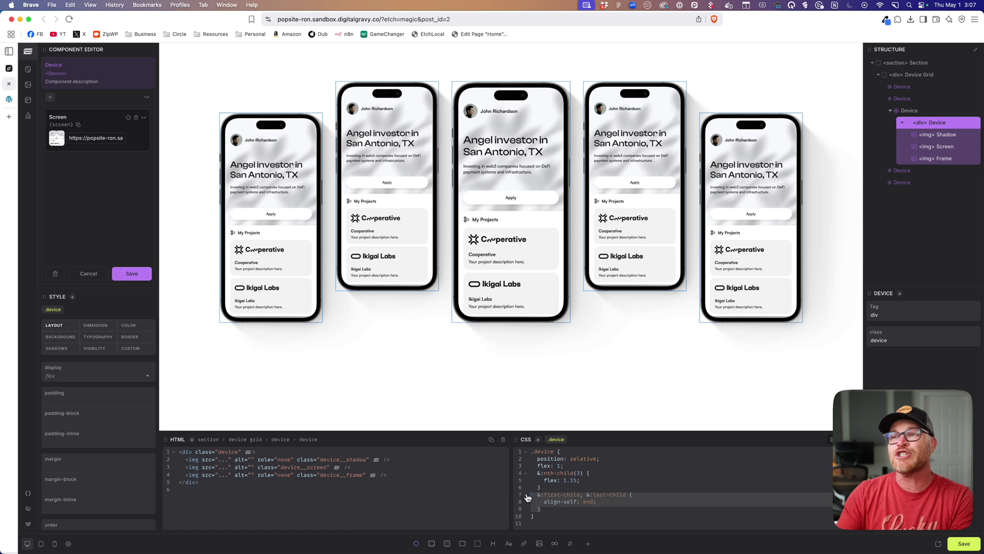
{"action": "left_click", "coordinate": [643, 363]}
{"action": "left_click", "coordinate": [262, 96]}
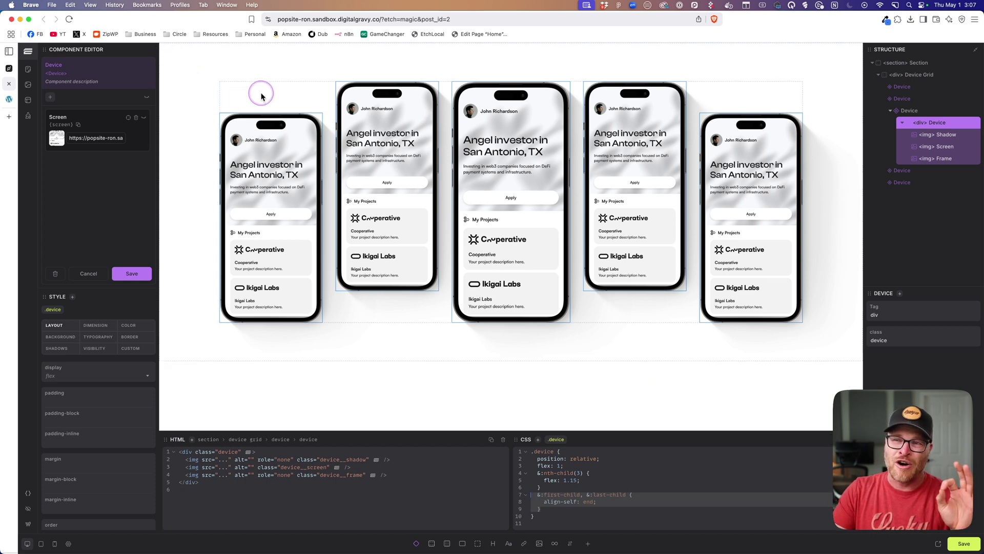
{"action": "left_click", "coordinate": [398, 115]}
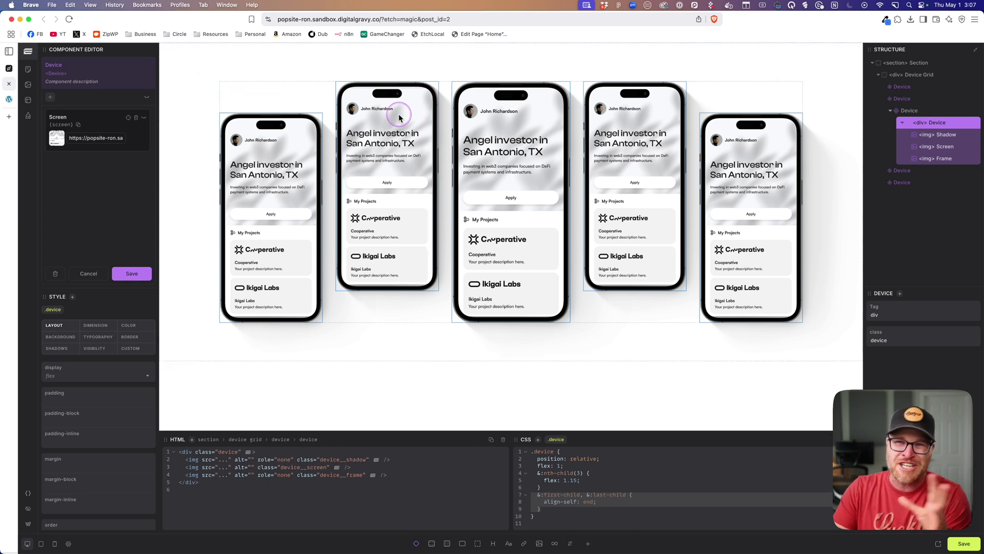
{"action": "left_click", "coordinate": [318, 106]}
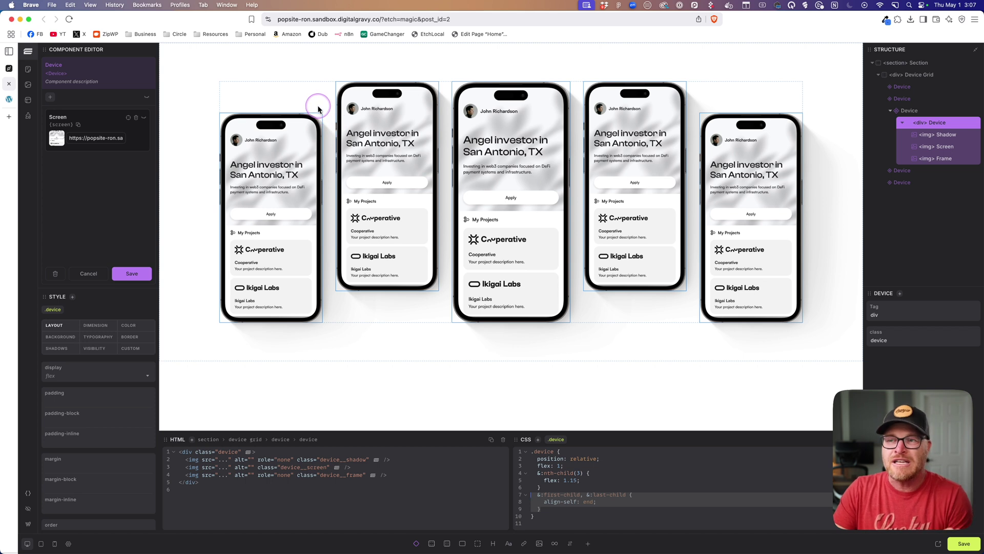
Copy the nth-child(3) and first/last-child rules, remove them from the .device CSS, and save the Device component.
{"action": "left_click", "coordinate": [570, 513]}
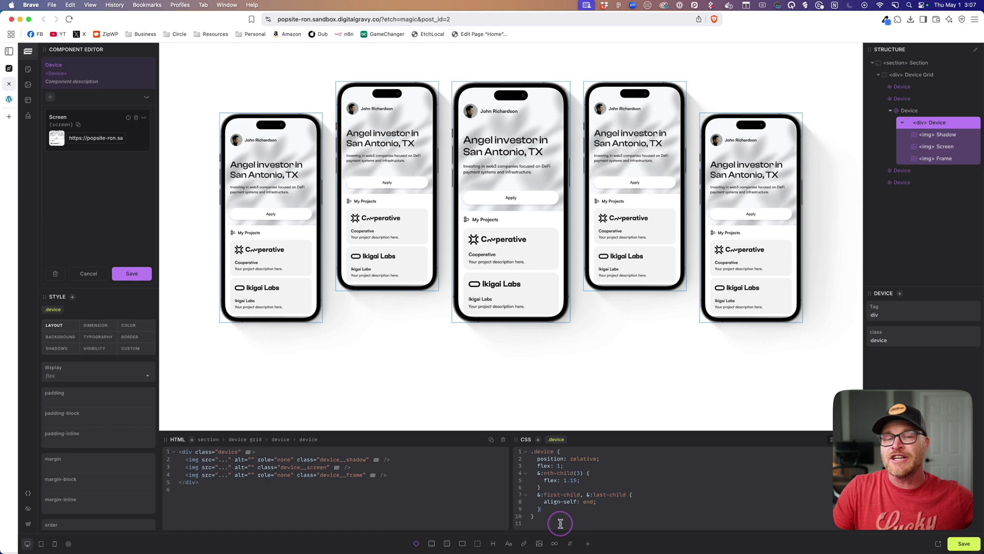
{"action": "left_click_drag", "start_coordinate": [569, 512], "coordinate": [509, 471]}
{"action": "key", "text": "super+c"}
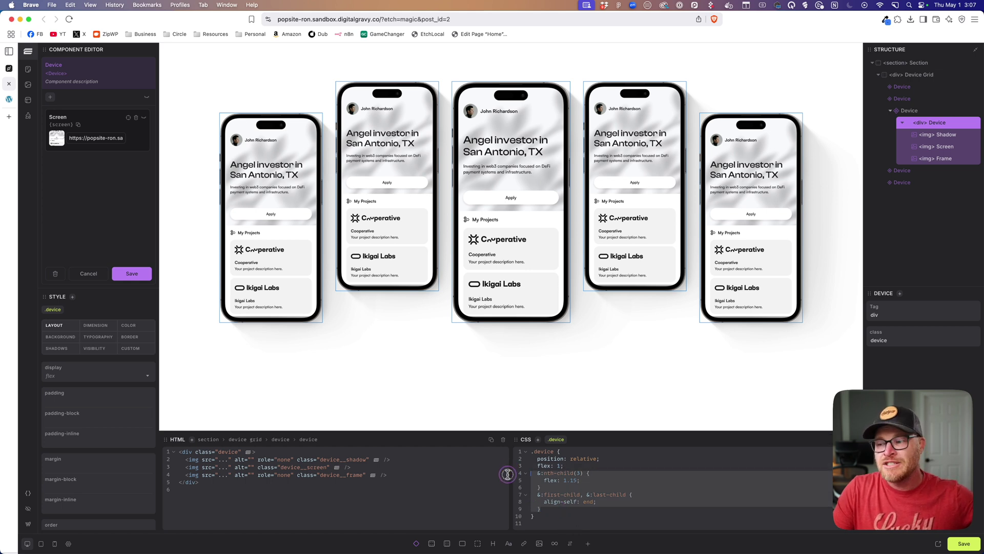
{"action": "key", "text": "BackSpace"}
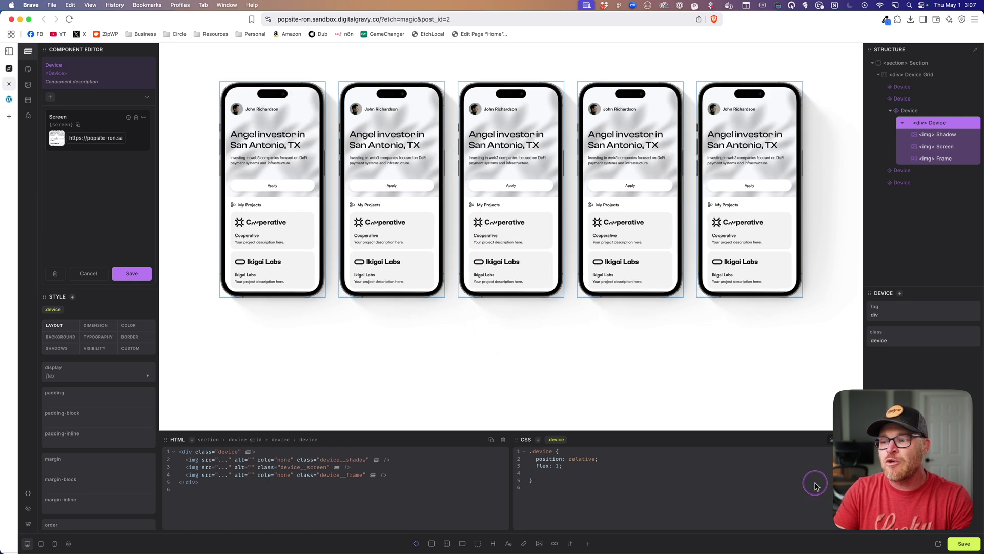
{"action": "key", "text": "BackSpace"}
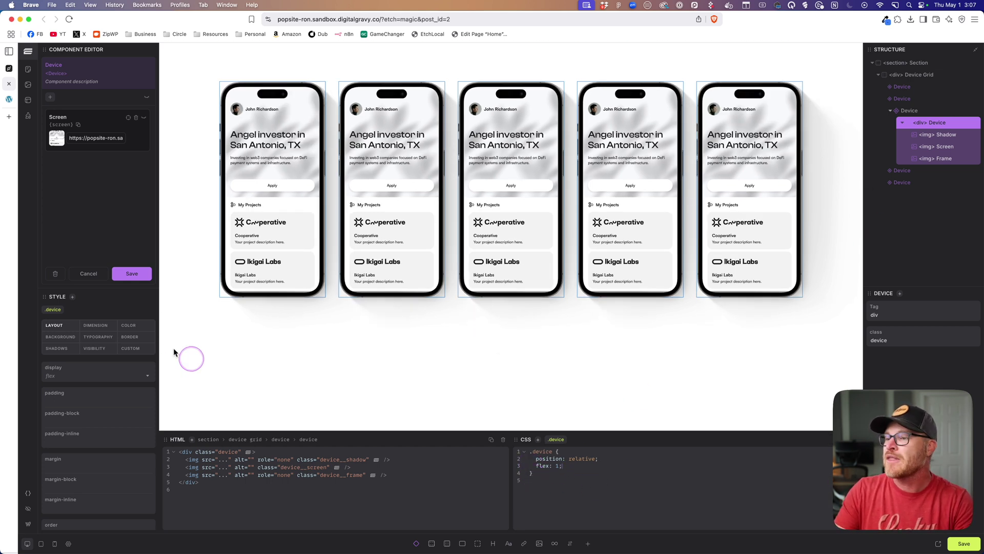
{"action": "left_click", "coordinate": [131, 273]}
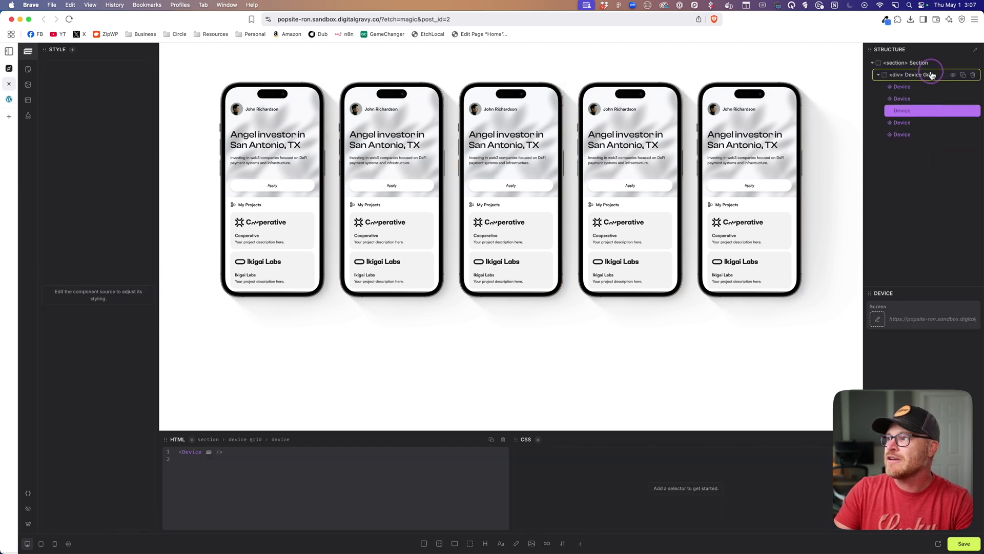
Paste the copied nth-child(3) and first/last-child rules into the Device Grid's .device-grid CSS, below flex-direction: row.
{"action": "left_click", "coordinate": [932, 76]}
{"action": "left_click", "coordinate": [639, 461]}
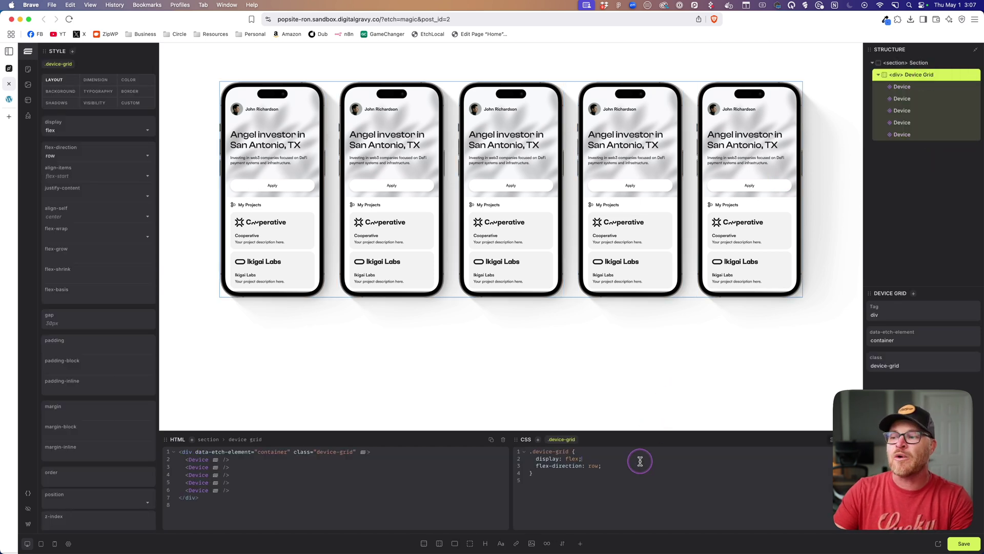
{"action": "left_click", "coordinate": [640, 468]}
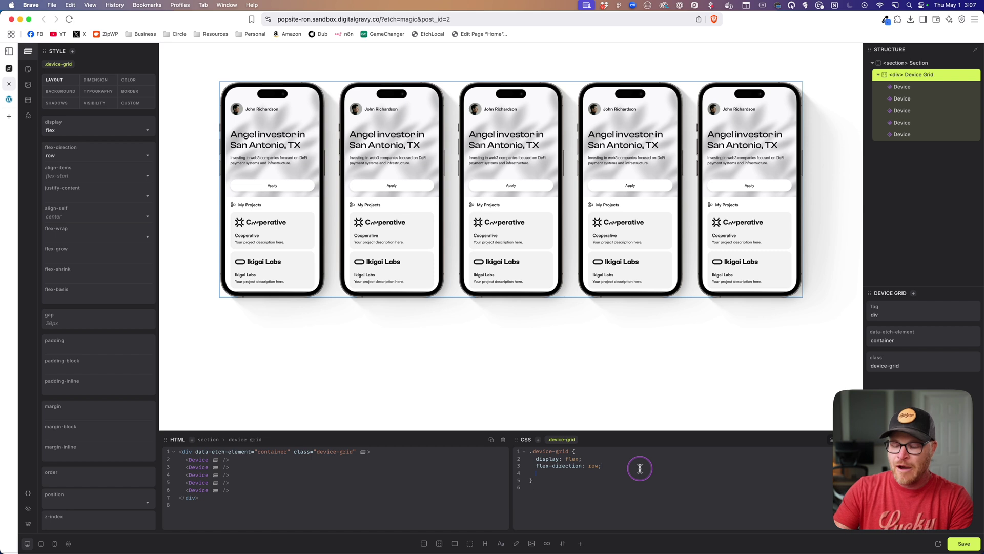
{"action": "type", "text": ".device"}
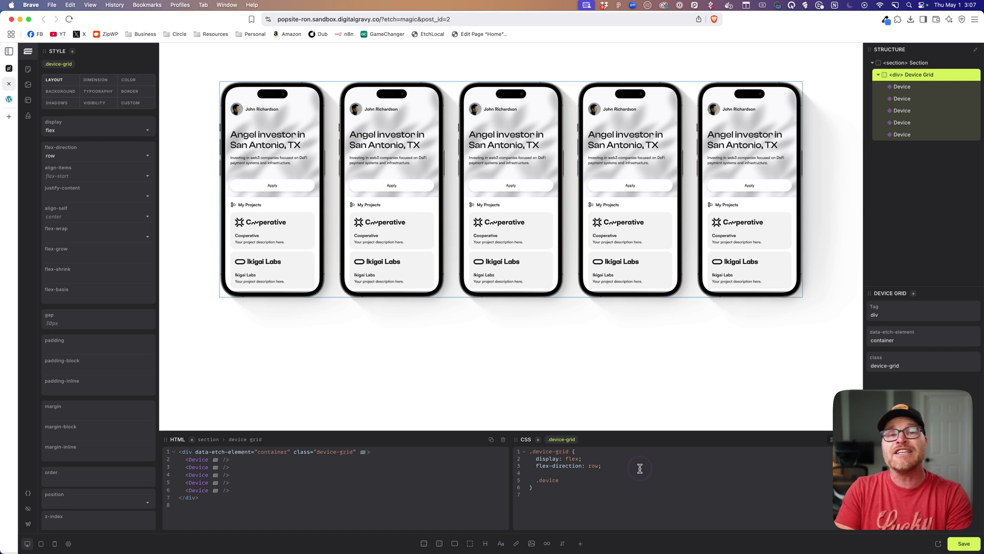
{"action": "key", "text": "BackSpace"}
{"action": "key", "text": "BackSpace"}
{"action": "key", "text": "BackSpace"}
{"action": "key", "text": "BackSpace"}
{"action": "key", "text": "BackSpace"}
{"action": "key", "text": "BackSpace"}
{"action": "key", "text": "BackSpace"}
{"action": "key", "text": "super+v"}
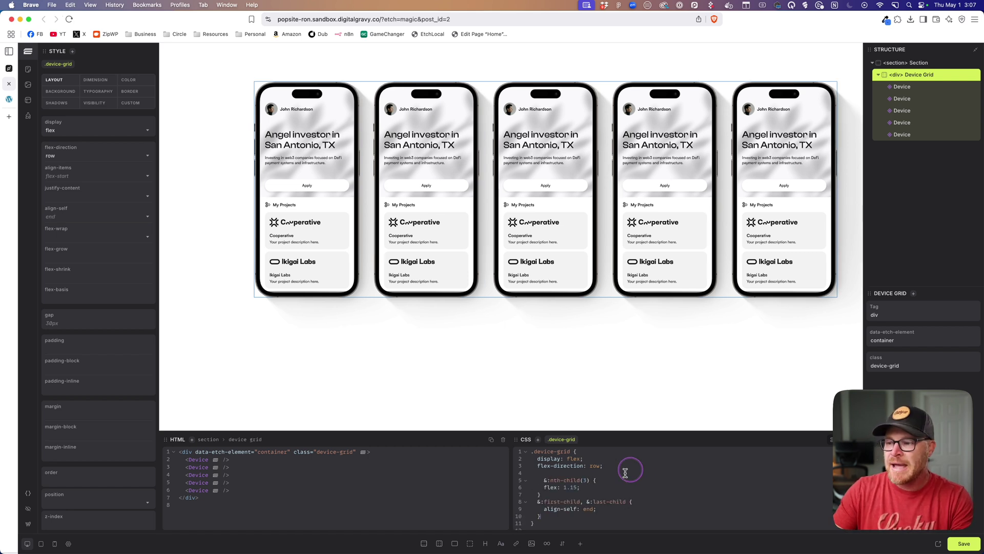
Change the pasted &:nth-child(3) selector to .device:nth-child(3).
{"action": "left_click", "coordinate": [541, 480]}
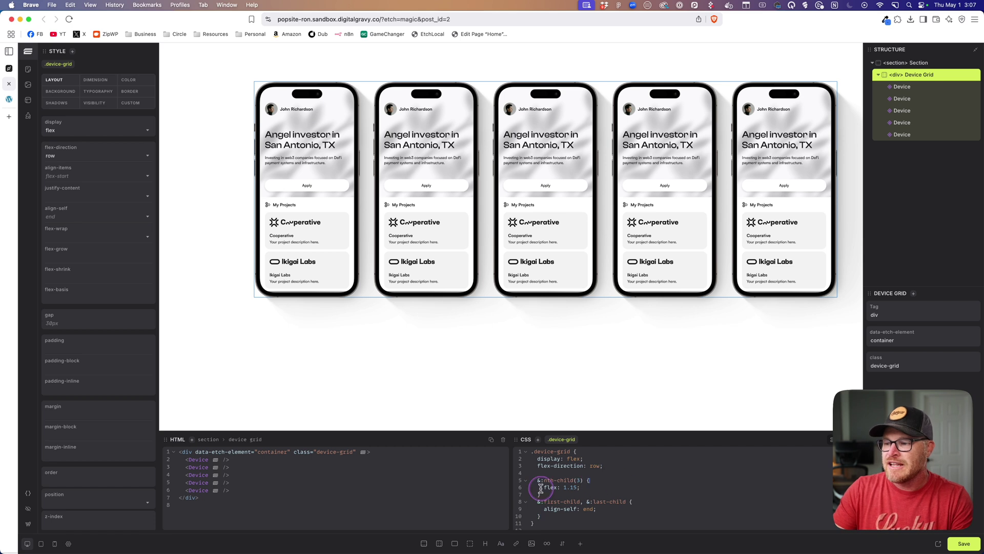
{"action": "key", "text": "BackSpace"}
{"action": "key", "text": "Delete"}
{"action": "type", "text": ".device"}
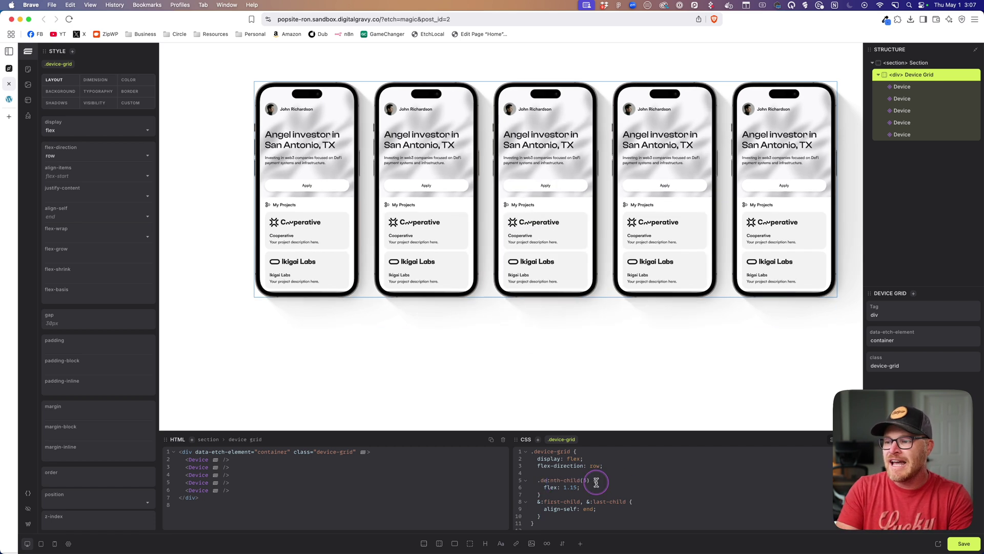
Change the pasted &:first-child, &:last-child selector in .device-grid to .device:first-child, .device:last-child.
{"action": "left_click", "coordinate": [596, 482]}
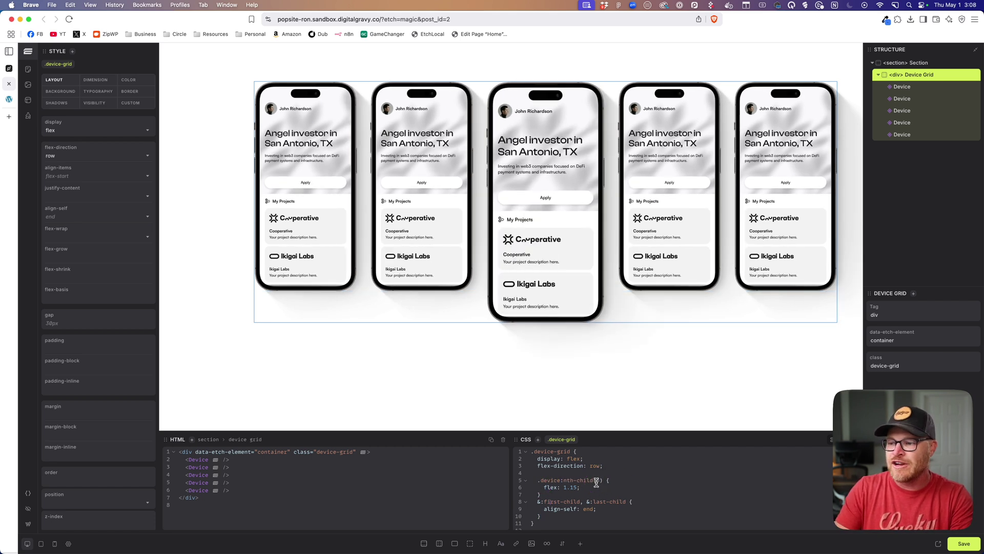
{"action": "key", "text": "Home"}
{"action": "key", "text": "Delete"}
{"action": "type", "text": ".device"}
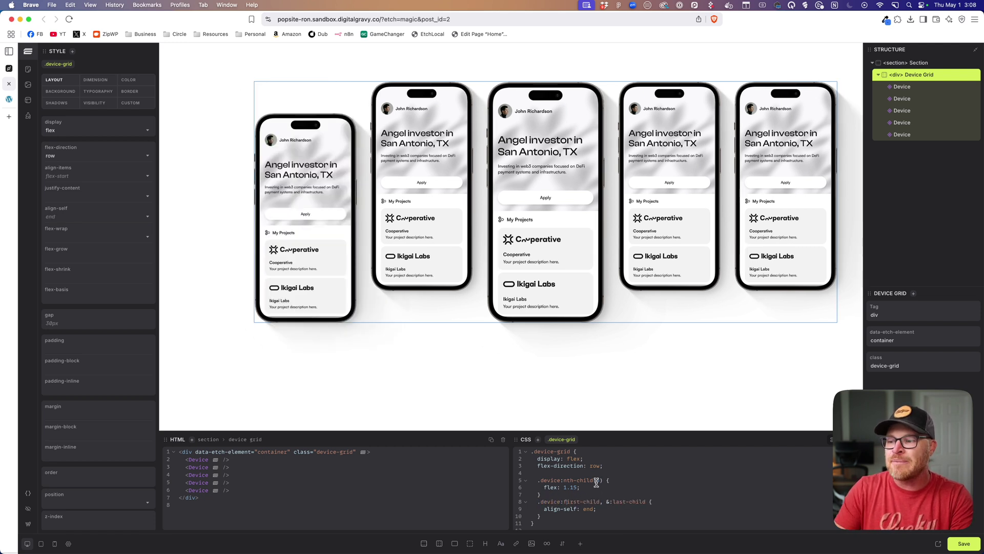
{"action": "left_click", "coordinate": [610, 501]}
{"action": "key", "text": "BackSpace"}
{"action": "type", "text": ".de"}
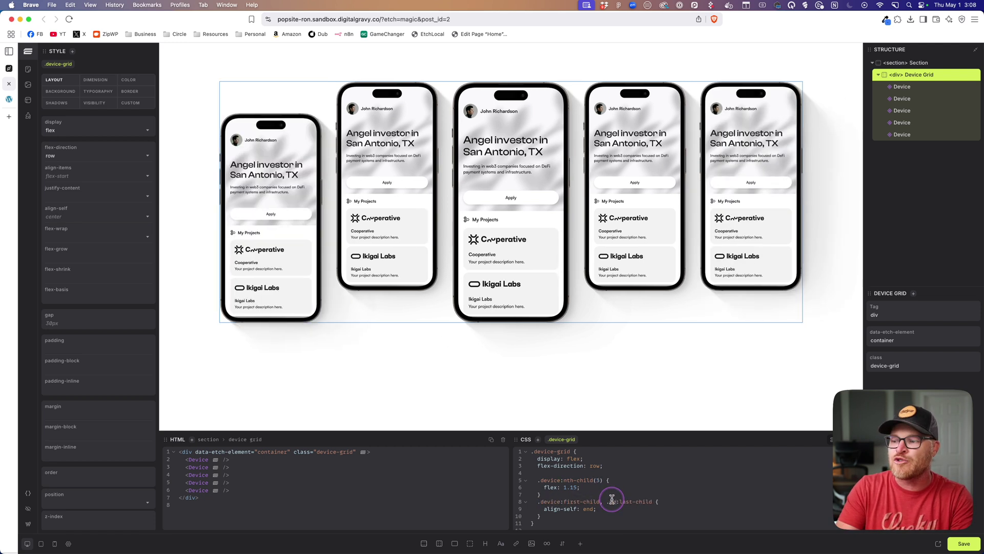
{"action": "type", "text": "vice"}
{"action": "left_click", "coordinate": [585, 454]}
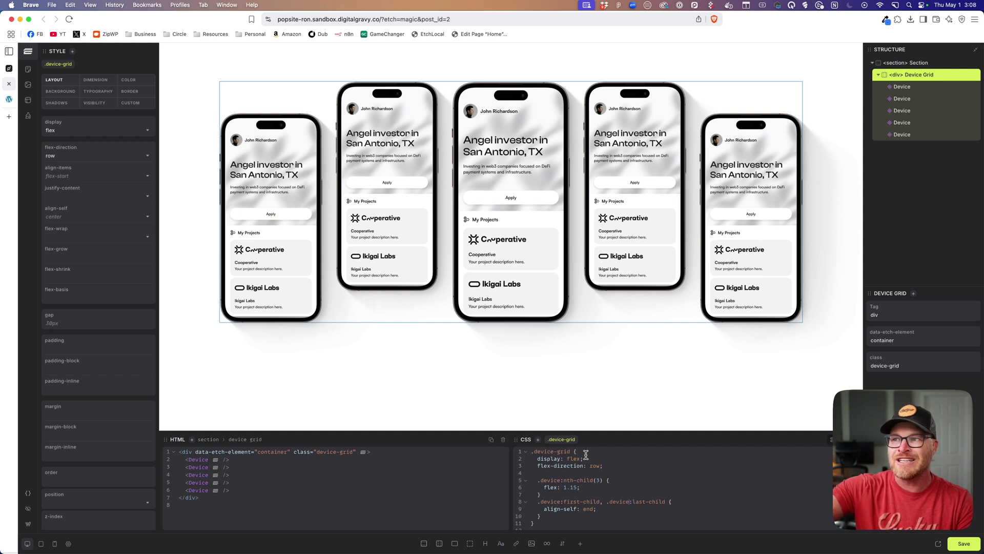
{"action": "left_click", "coordinate": [570, 478]}
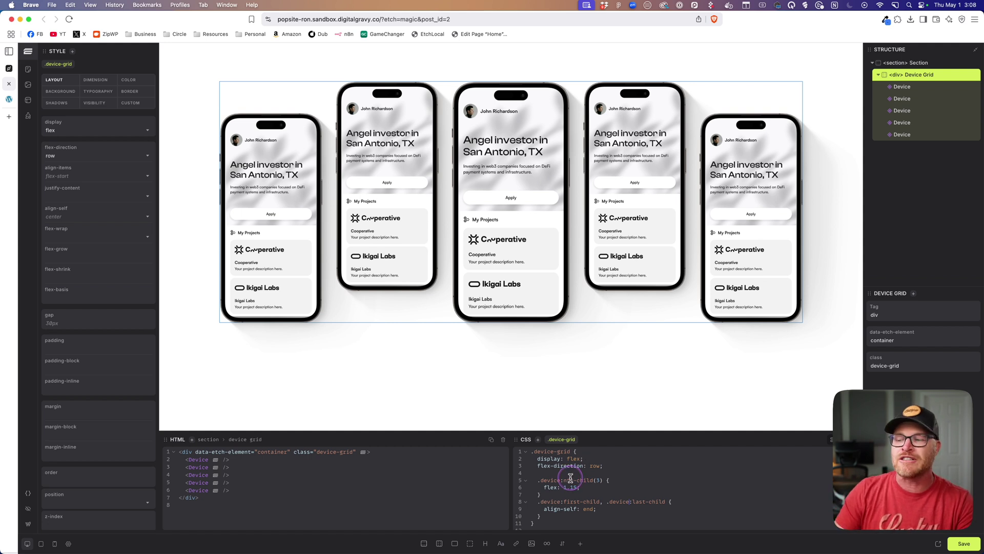
{"action": "left_click_drag", "start_coordinate": [538, 502], "coordinate": [605, 503]}
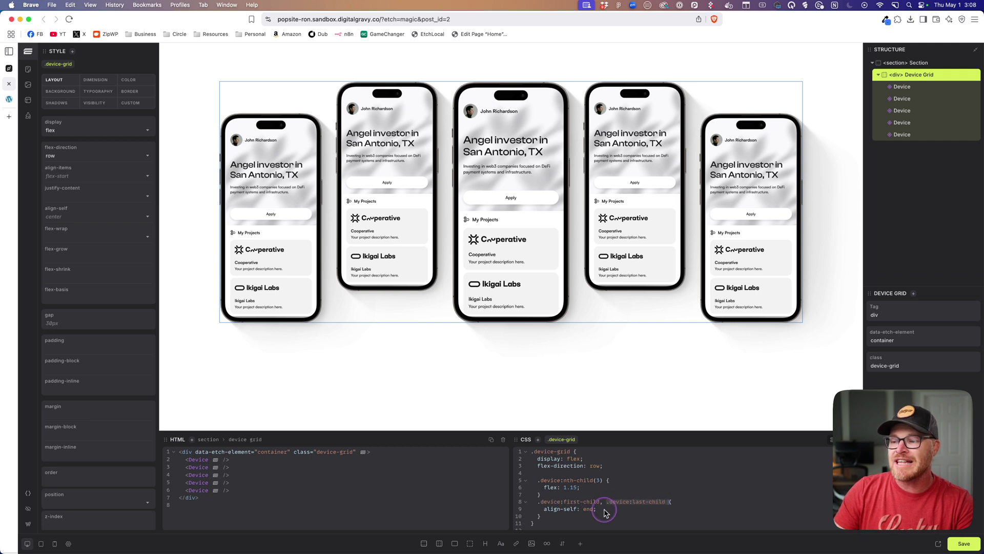
{"action": "left_click", "coordinate": [541, 484]}
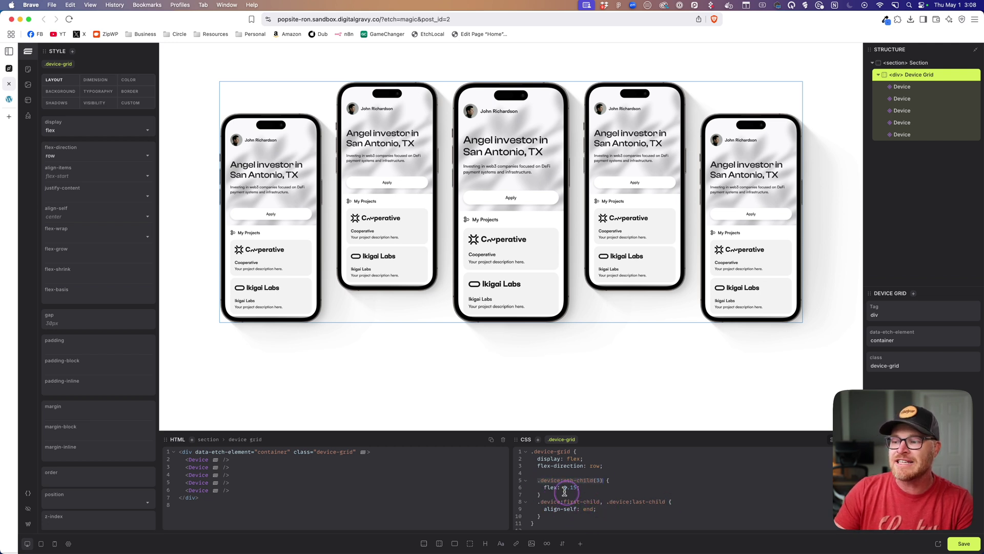
{"action": "left_click", "coordinate": [592, 490]}
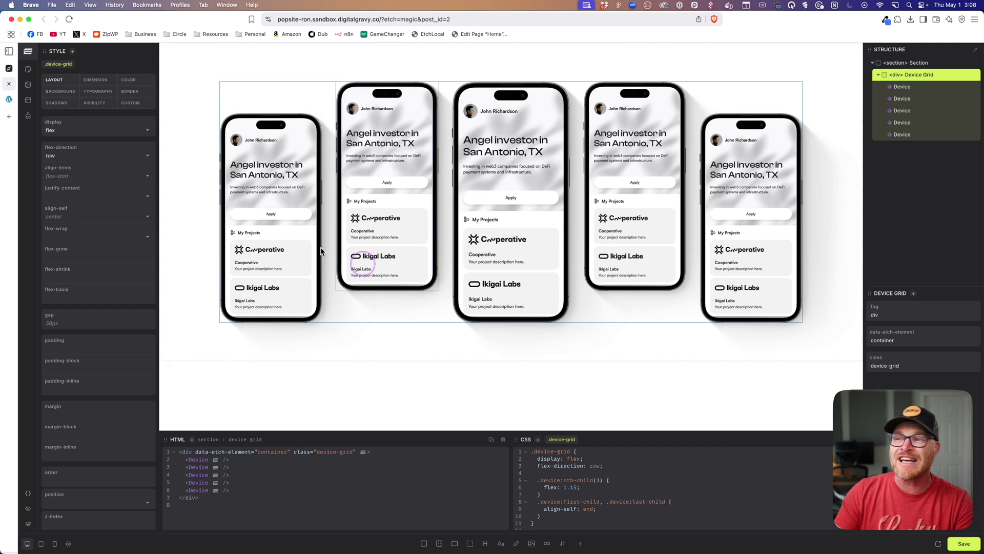
Add align-items: center below flex-direction: row in the .device-grid CSS and save the page.
{"action": "left_click", "coordinate": [619, 474]}
{"action": "type", "text": "align-items: center;"}
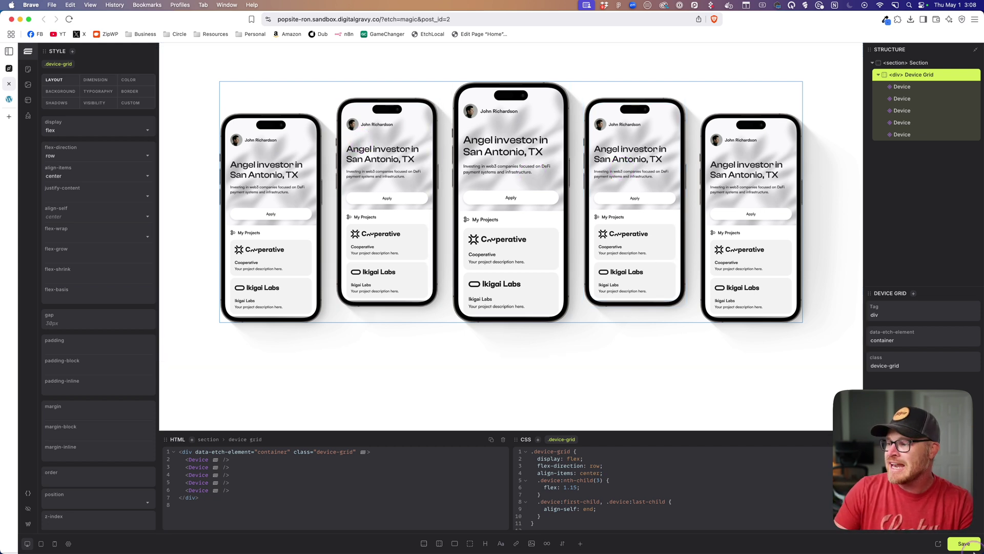
Examine the row of phone mockups on the site's front-end page, then return to the Etch editor.
{"action": "left_click", "coordinate": [8, 99]}
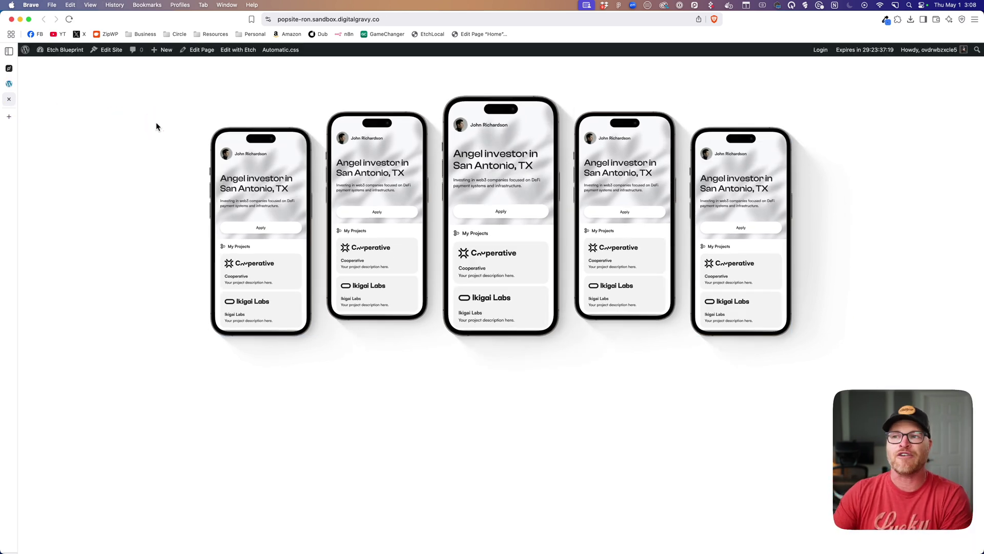
{"action": "left_click", "coordinate": [327, 173]}
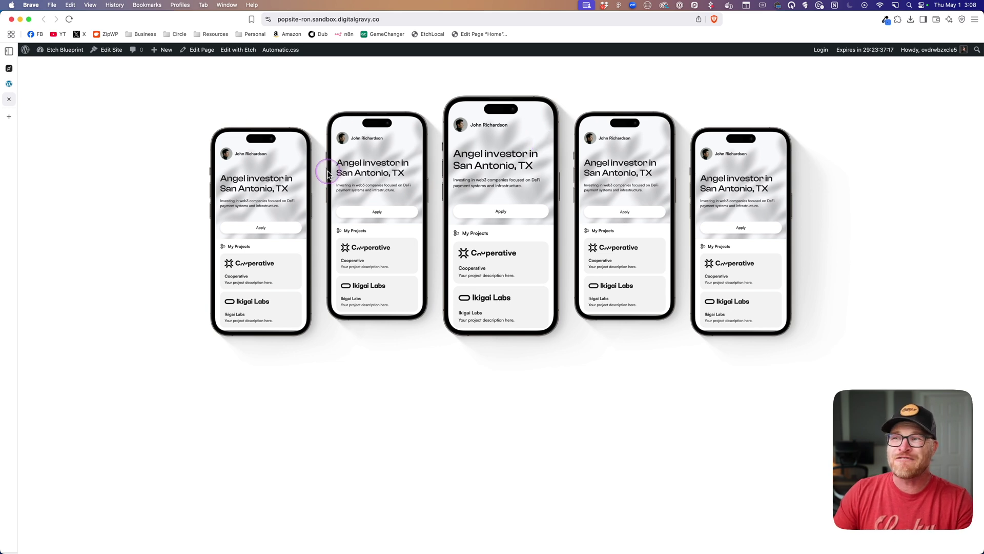
{"action": "left_click", "coordinate": [9, 68]}
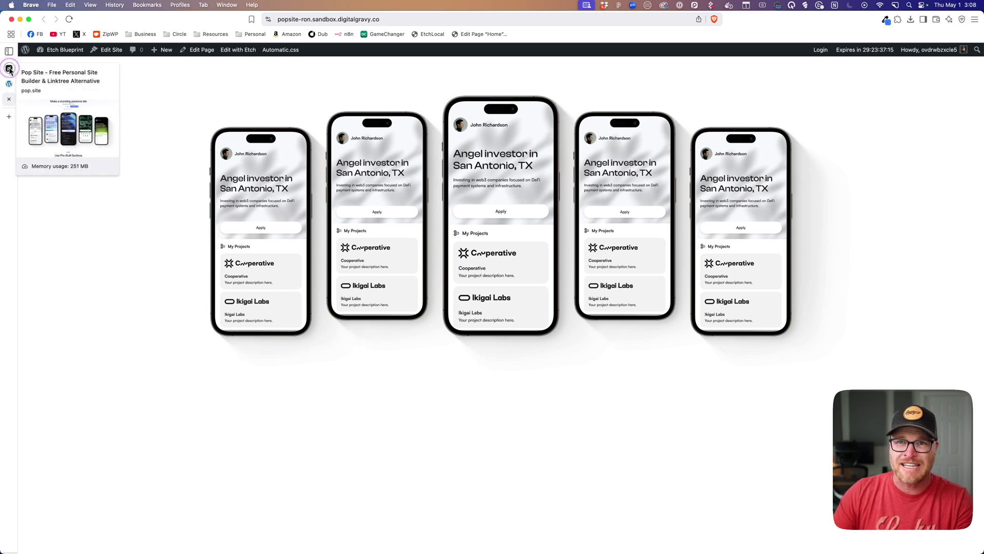
{"action": "left_click", "coordinate": [8, 85]}
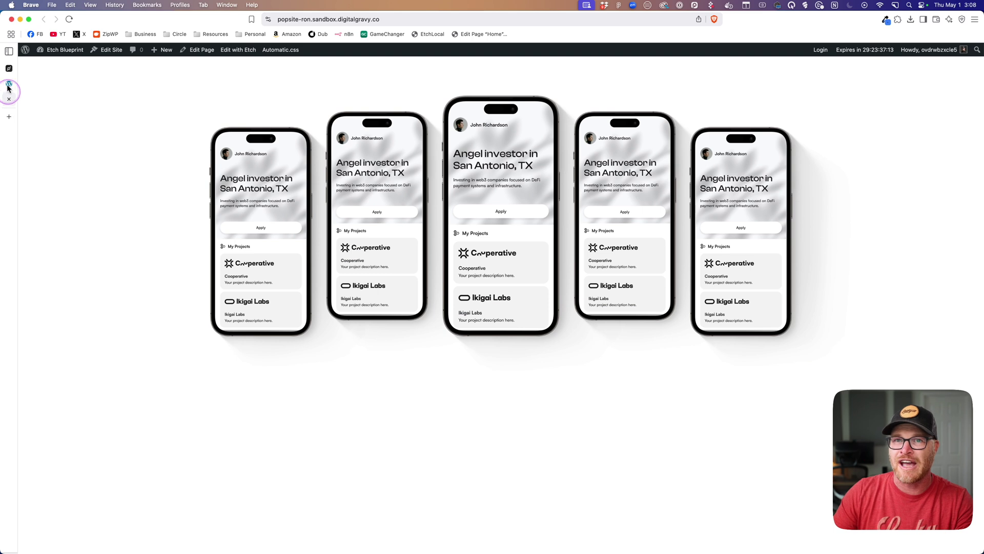
{"action": "left_click", "coordinate": [9, 69]}
{"action": "left_click", "coordinate": [9, 84]}
{"action": "left_click", "coordinate": [448, 182]}
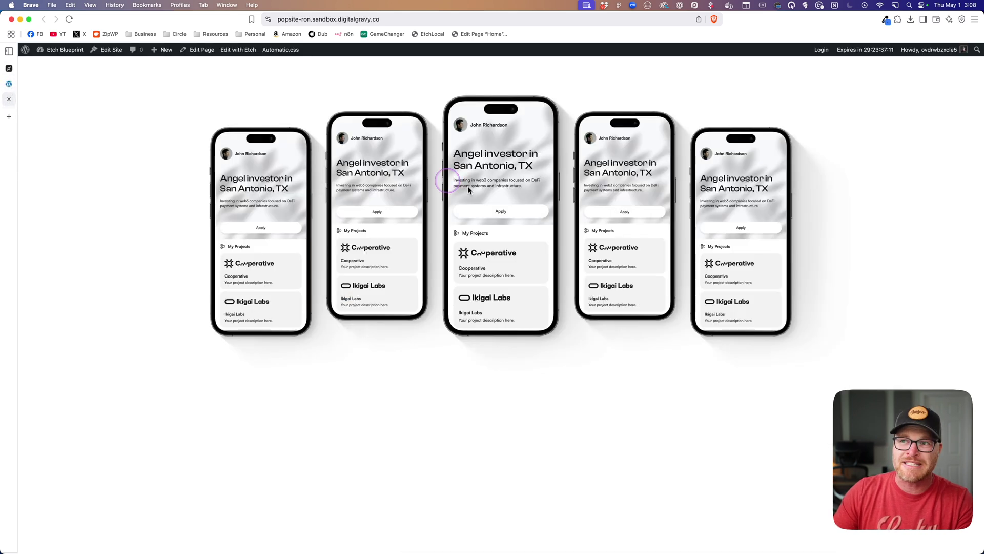
{"action": "left_click", "coordinate": [9, 85]}
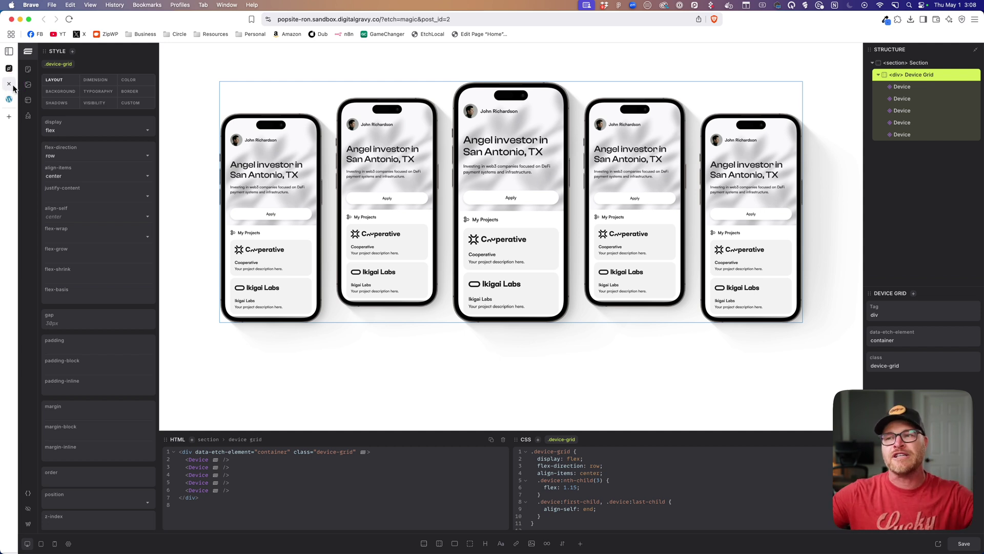
Set the middle Device's Screen image to the dark blue "with 15 years of experience" screenshot from the media library.
{"action": "left_click", "coordinate": [512, 177]}
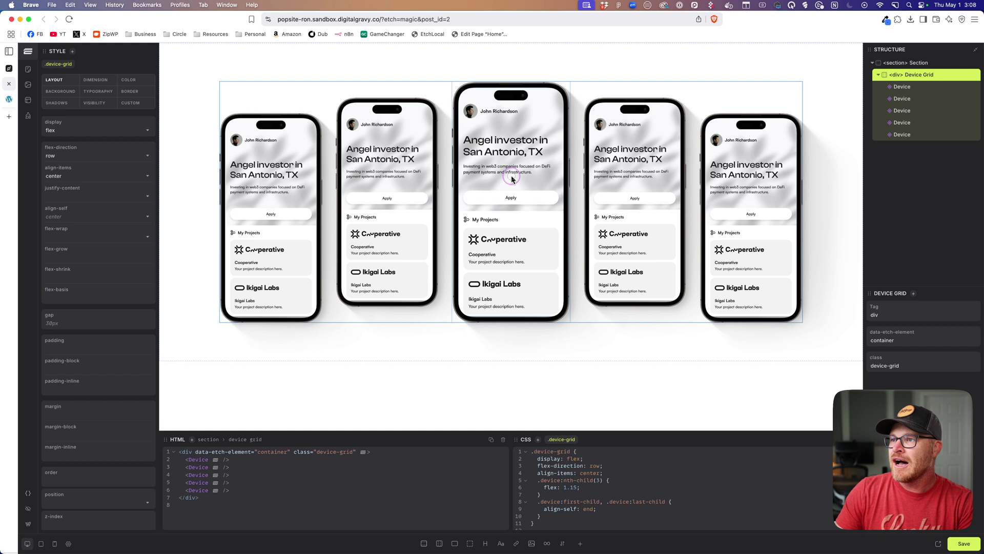
{"action": "left_click", "coordinate": [882, 323]}
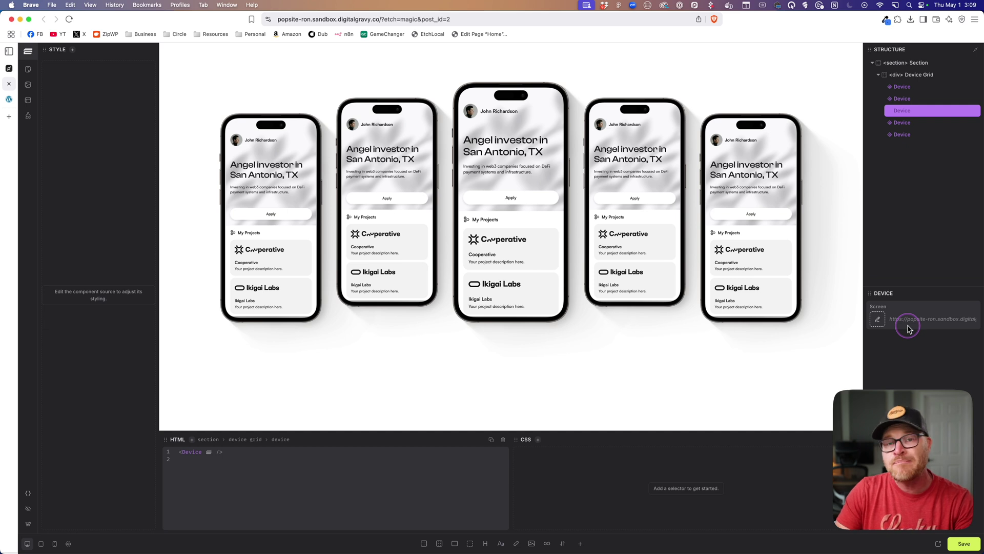
{"action": "left_click", "coordinate": [878, 319]}
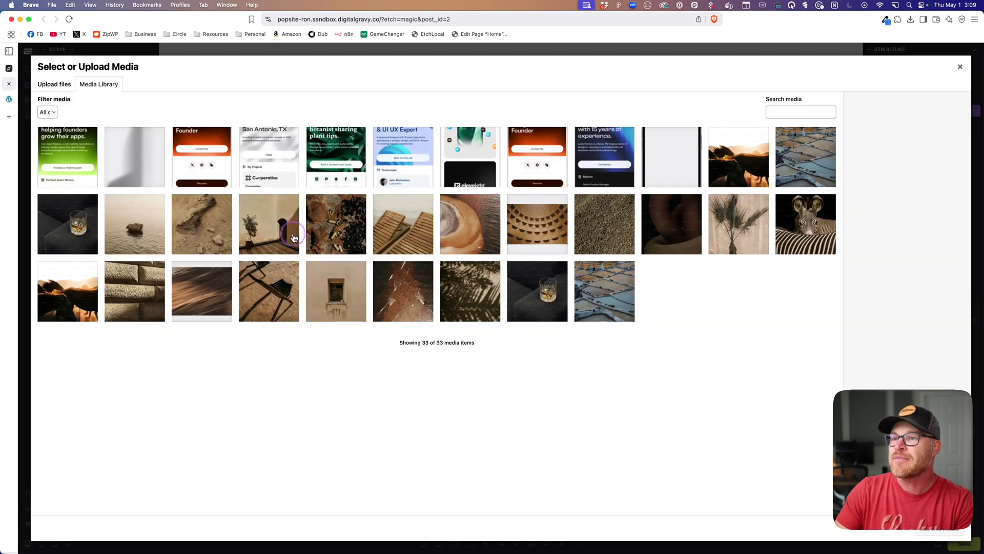
{"action": "left_click", "coordinate": [589, 154]}
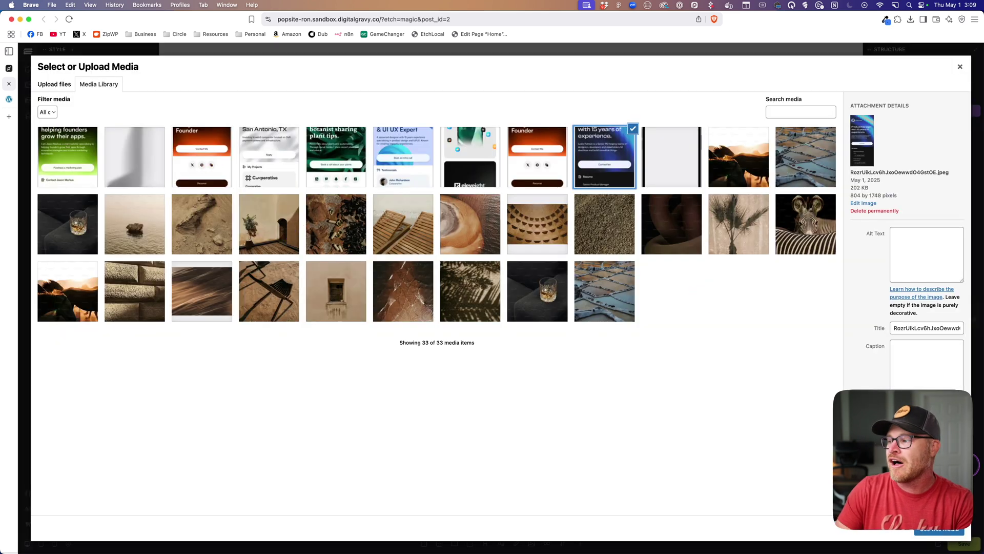
{"action": "left_click", "coordinate": [931, 530]}
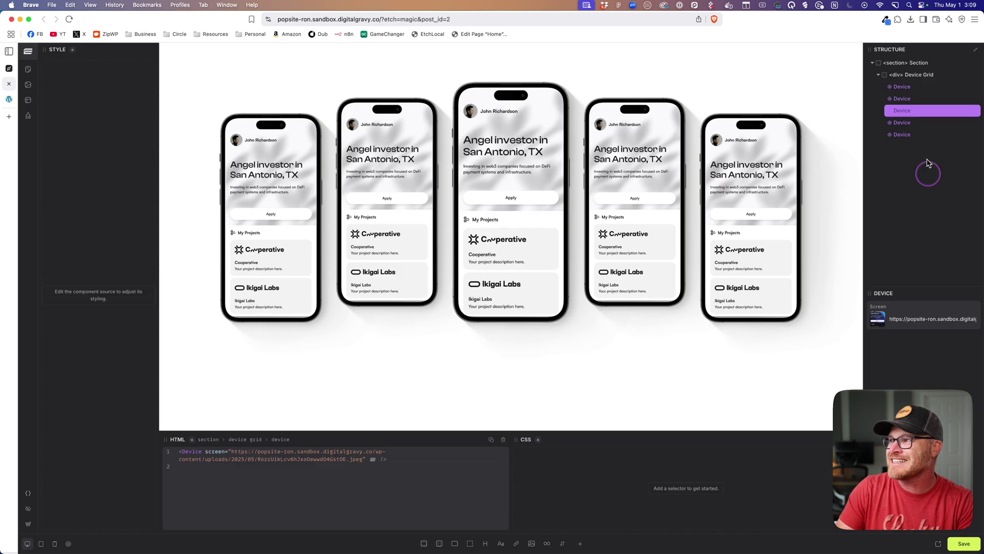
Set the fourth Device's Screen image to screen3.jpeg from the media library.
{"action": "left_click", "coordinate": [916, 124]}
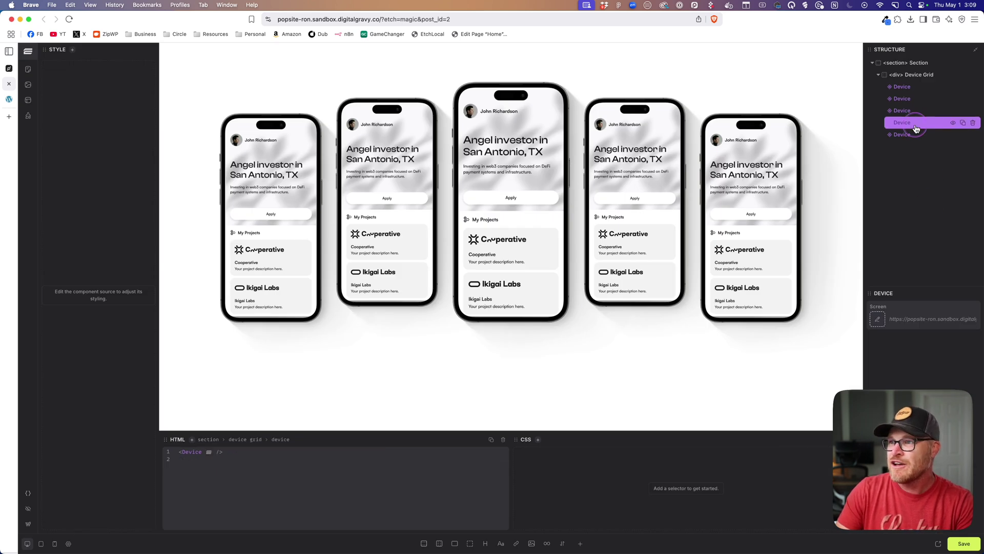
{"action": "left_click", "coordinate": [877, 319]}
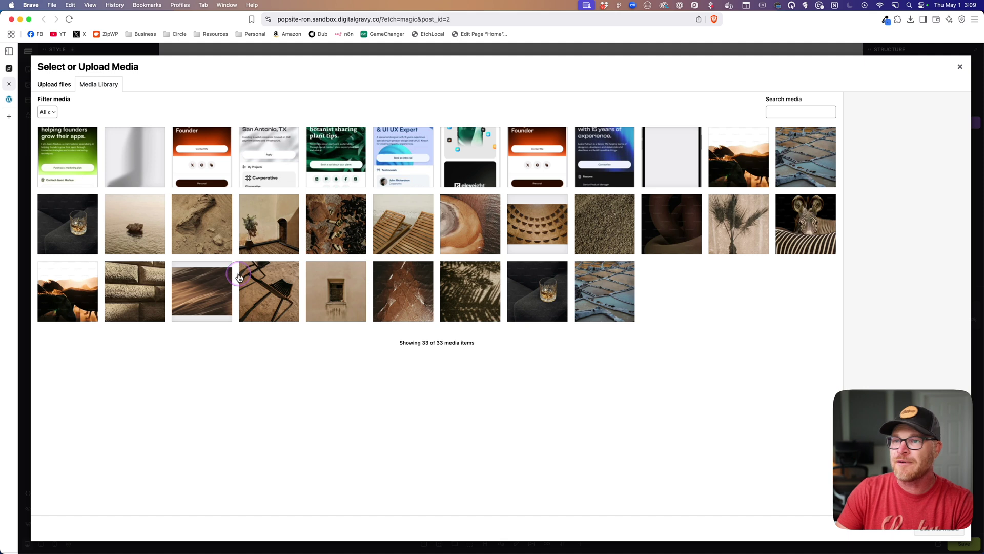
{"action": "left_click", "coordinate": [419, 158]}
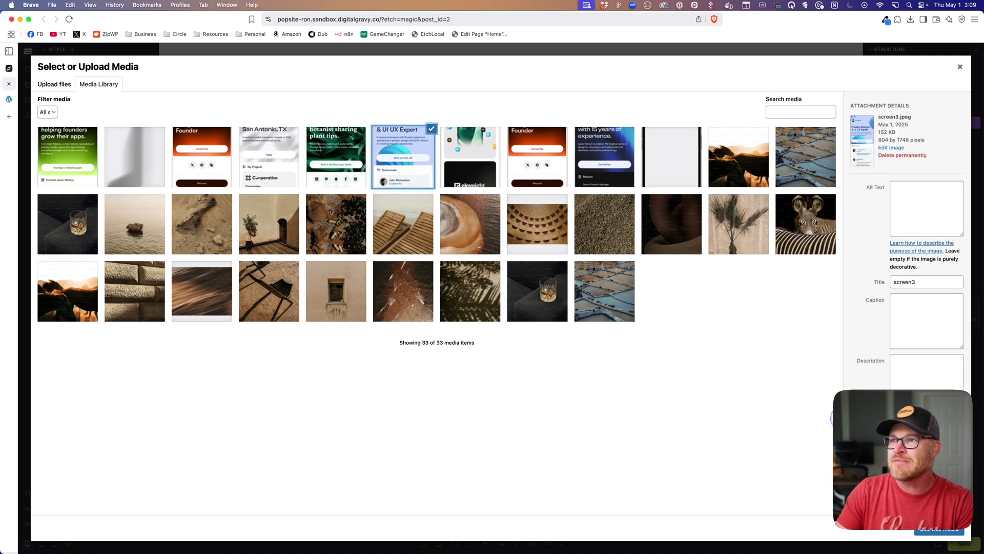
{"action": "left_click", "coordinate": [936, 529]}
Set the fifth Device's Screen image to screen4.jpeg from the media library and save the page.
{"action": "left_click", "coordinate": [901, 136]}
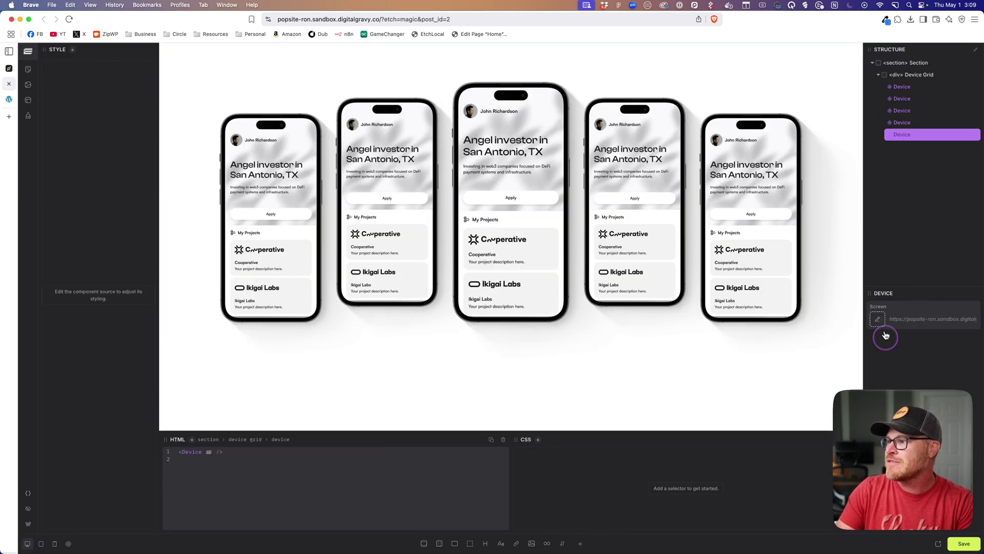
{"action": "left_click", "coordinate": [881, 331]}
{"action": "left_click", "coordinate": [270, 157]}
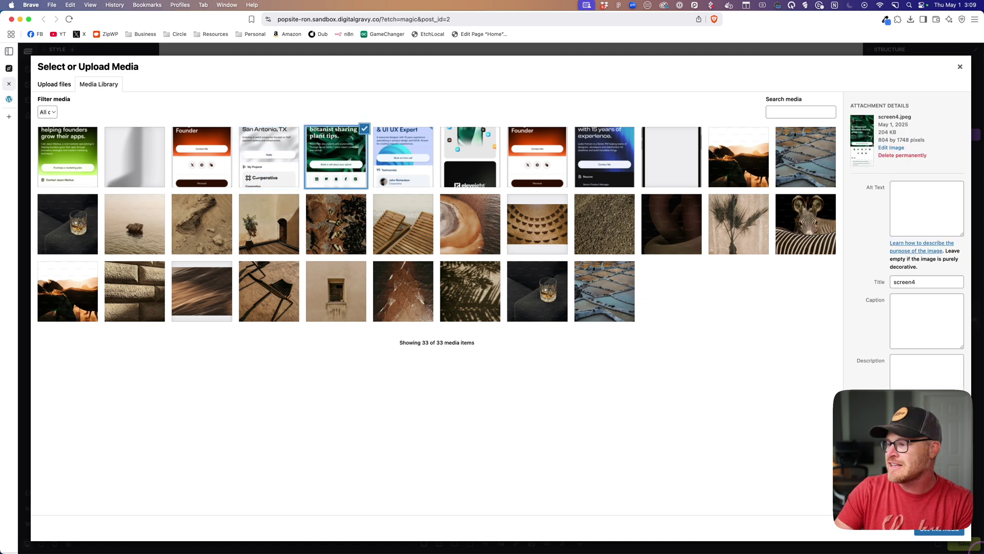
{"action": "left_click", "coordinate": [936, 529]}
{"action": "left_click", "coordinate": [964, 544]}
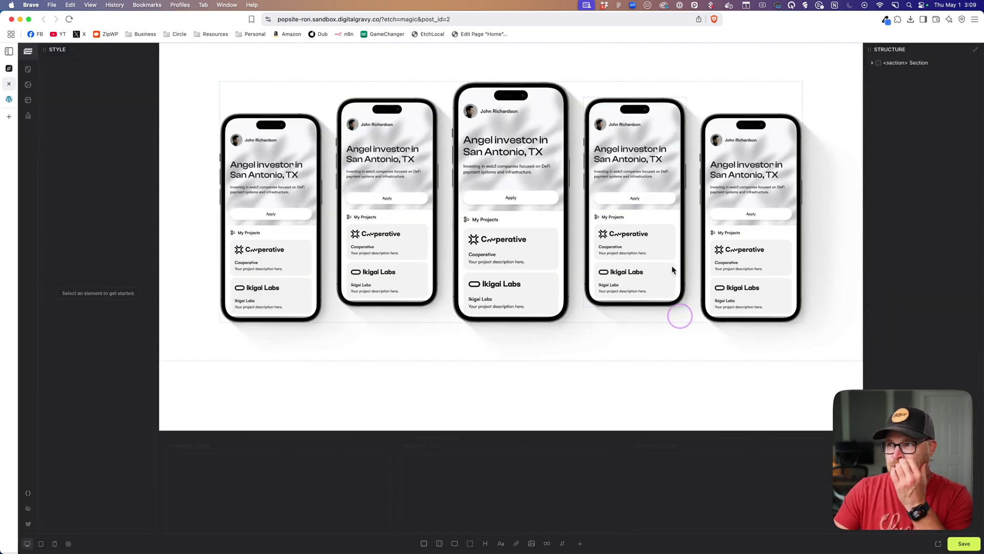
Open the Device component for editing from the fourth instance and check its Screen property.
{"action": "left_click", "coordinate": [899, 124]}
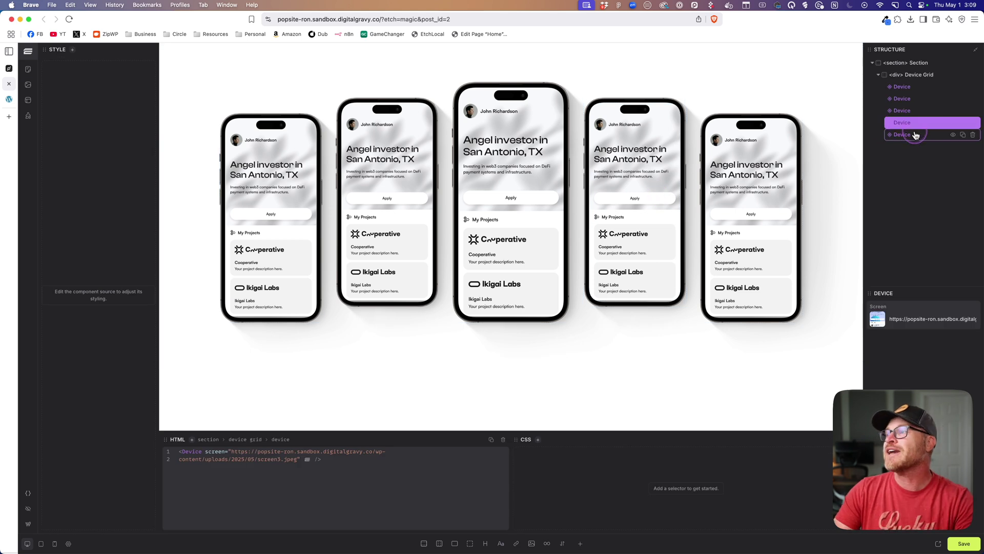
{"action": "double_click", "coordinate": [902, 123]}
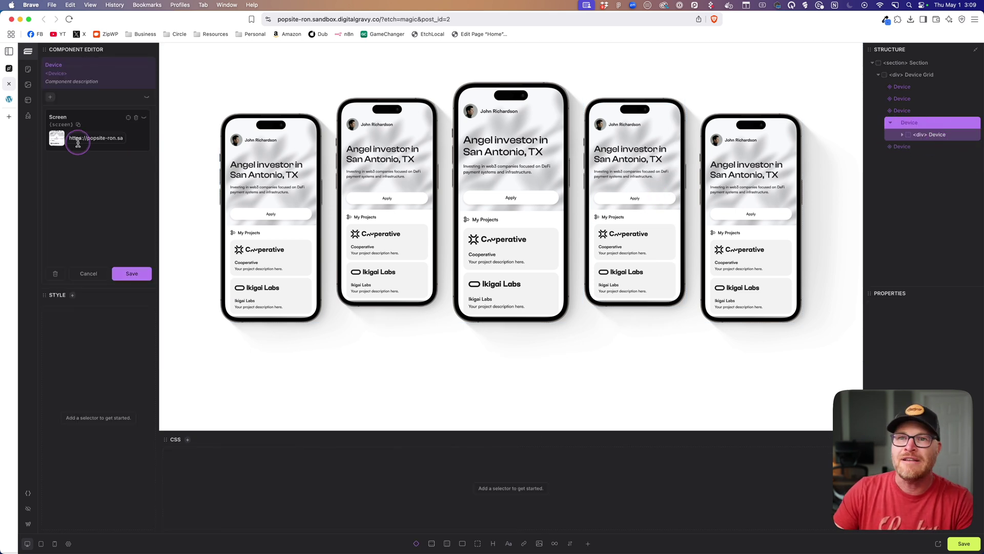
{"action": "left_click", "coordinate": [128, 118]}
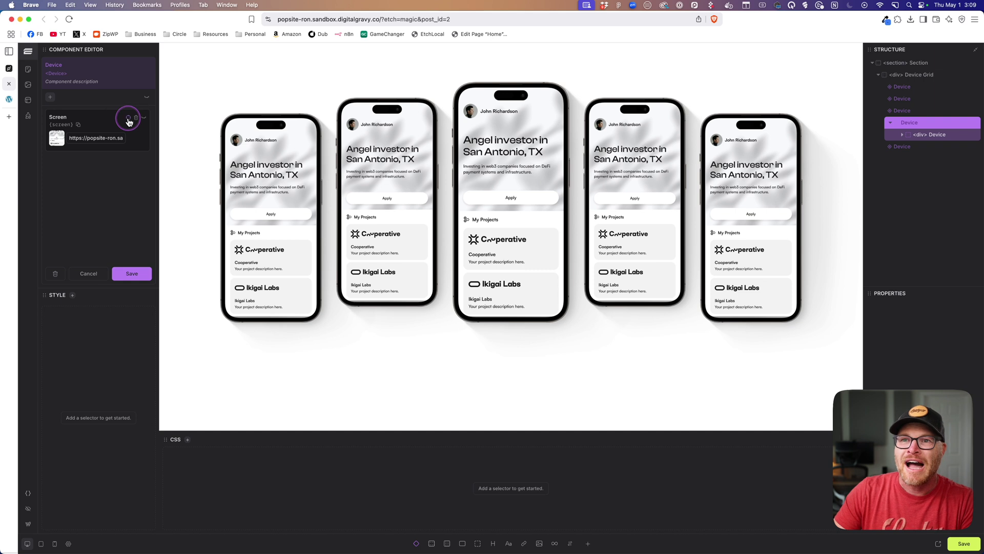
{"action": "left_click", "coordinate": [265, 174]}
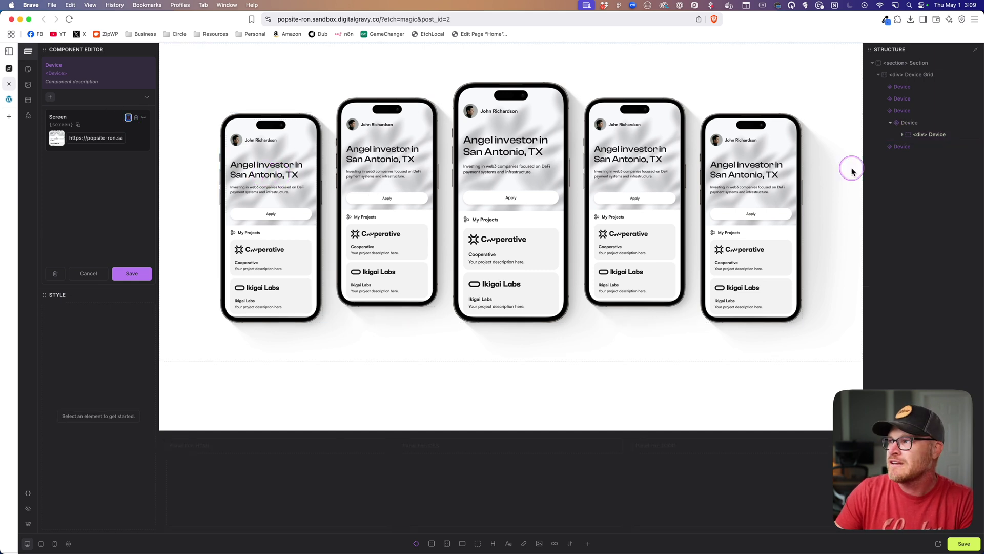
Set the src of the Screen image inside the Device component to {props.screen} and save the component.
{"action": "left_click", "coordinate": [903, 134]}
{"action": "left_click", "coordinate": [931, 159]}
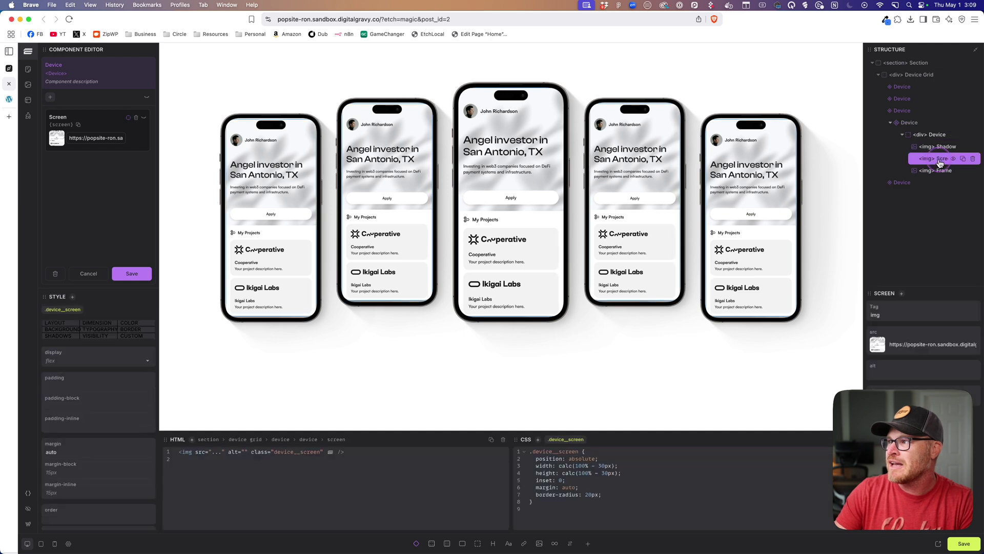
{"action": "left_click", "coordinate": [931, 344]}
{"action": "type", "text": "{"}
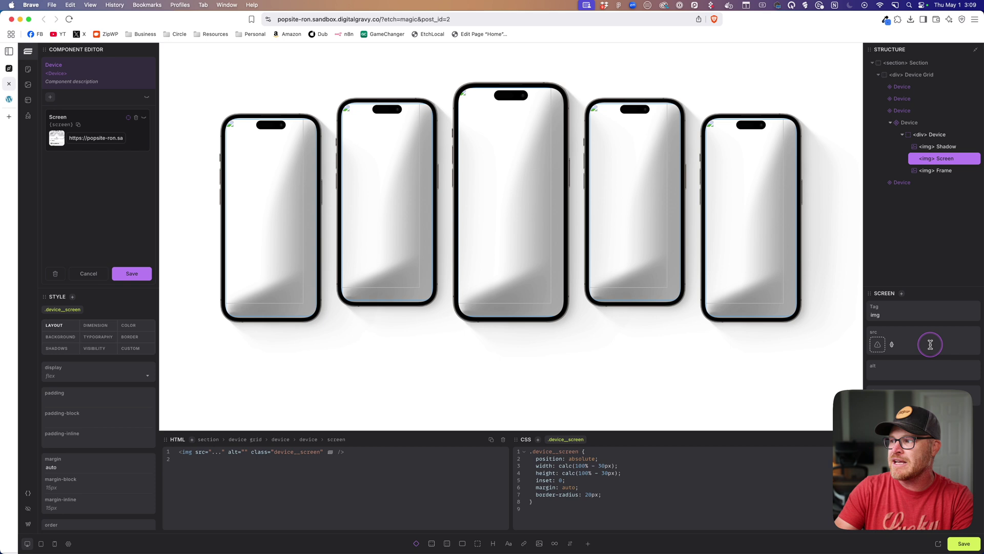
{"action": "type", "text": "props.scr"}
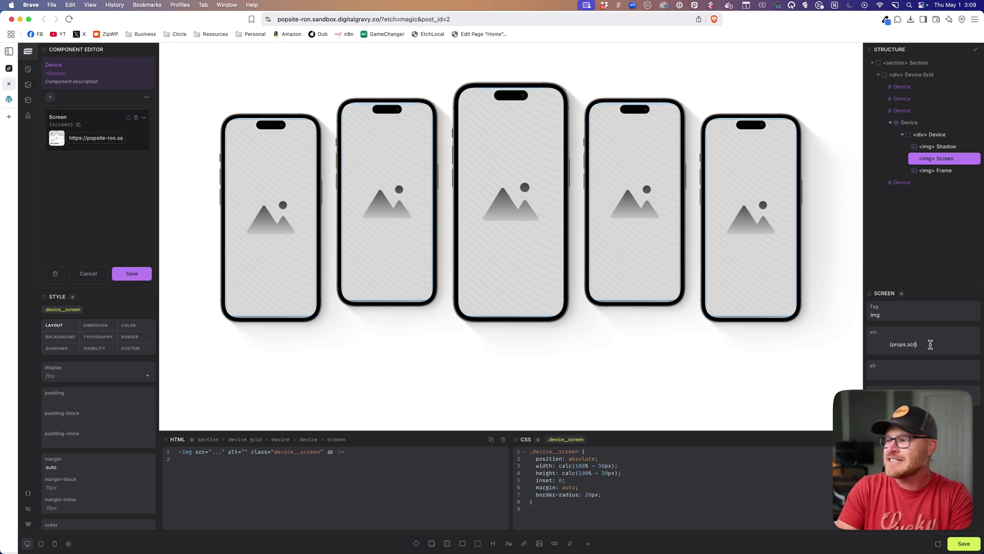
{"action": "type", "text": "een"}
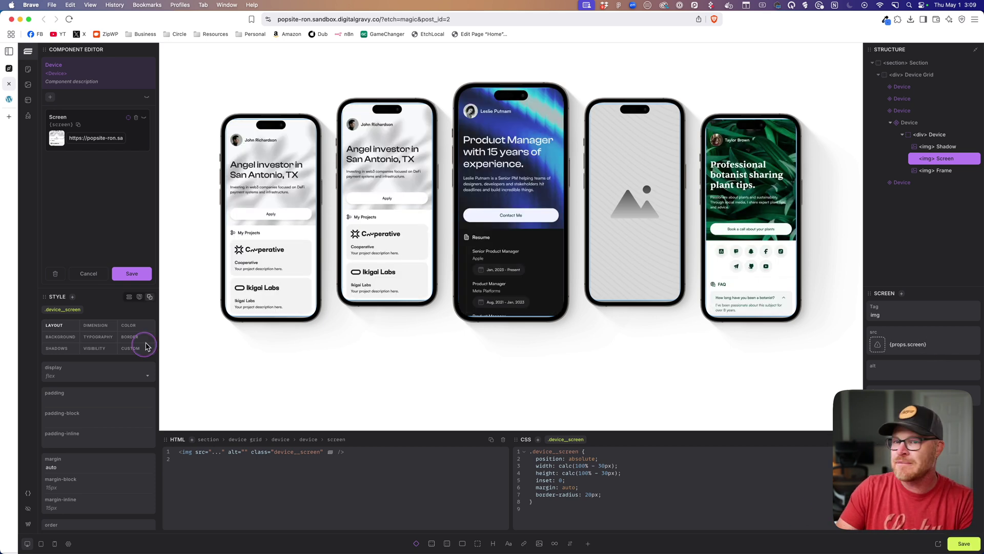
{"action": "left_click", "coordinate": [132, 273]}
{"action": "left_click", "coordinate": [496, 255]}
{"action": "left_click", "coordinate": [792, 272]}
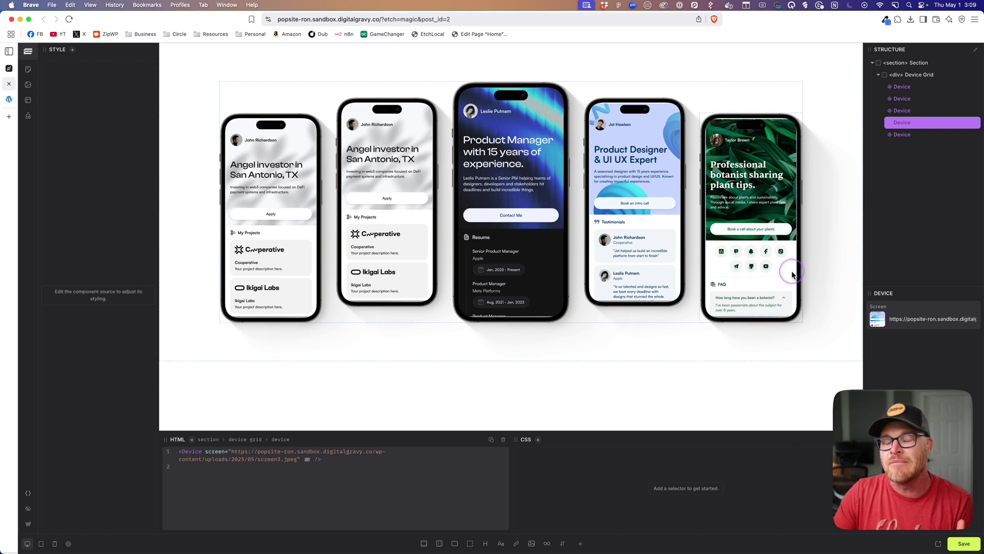
Set the second Device's Screen image to the green "Viral marketer" screenshot from the media library.
{"action": "left_click", "coordinate": [970, 124]}
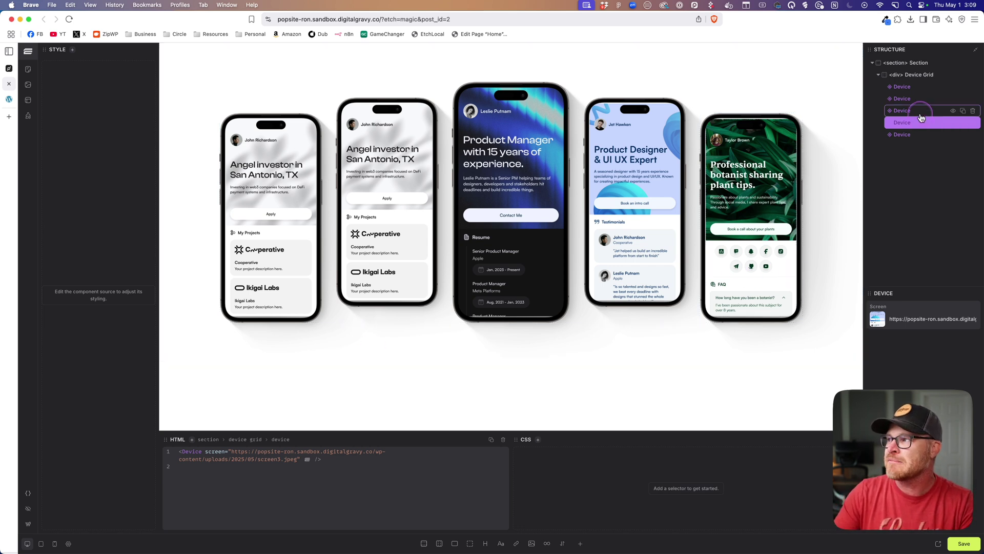
{"action": "left_click", "coordinate": [365, 171]}
{"action": "left_click", "coordinate": [878, 322]}
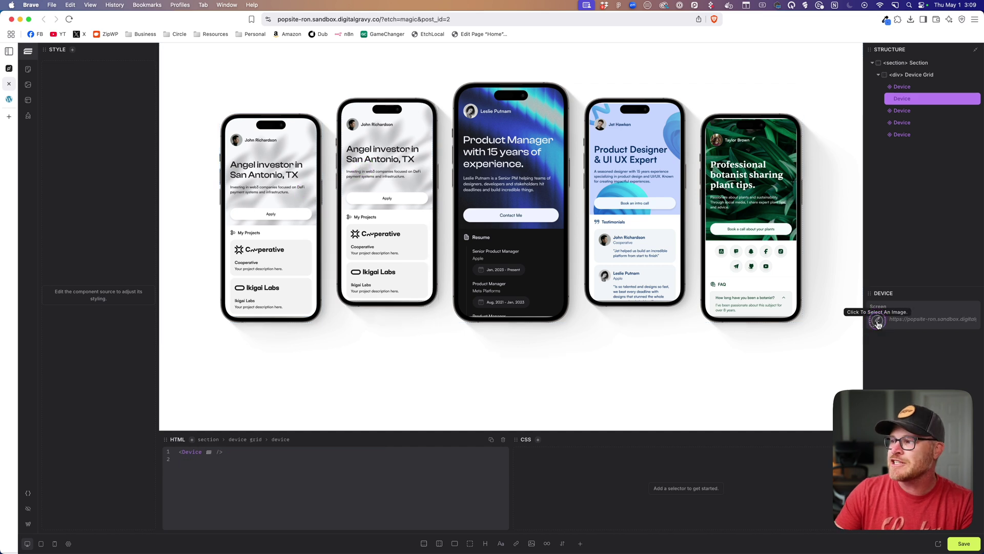
{"action": "left_click", "coordinate": [270, 158]}
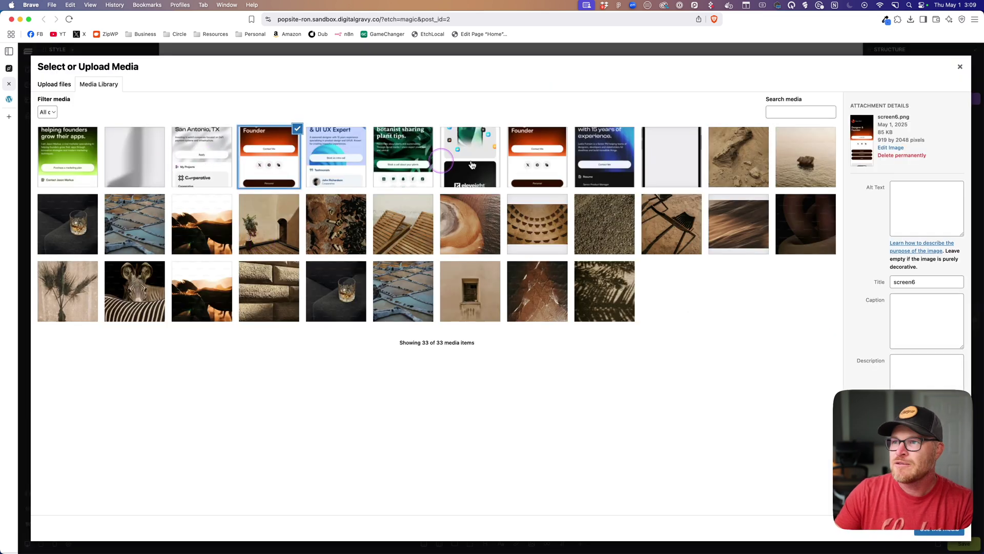
{"action": "left_click", "coordinate": [474, 160]}
{"action": "left_click", "coordinate": [590, 157]}
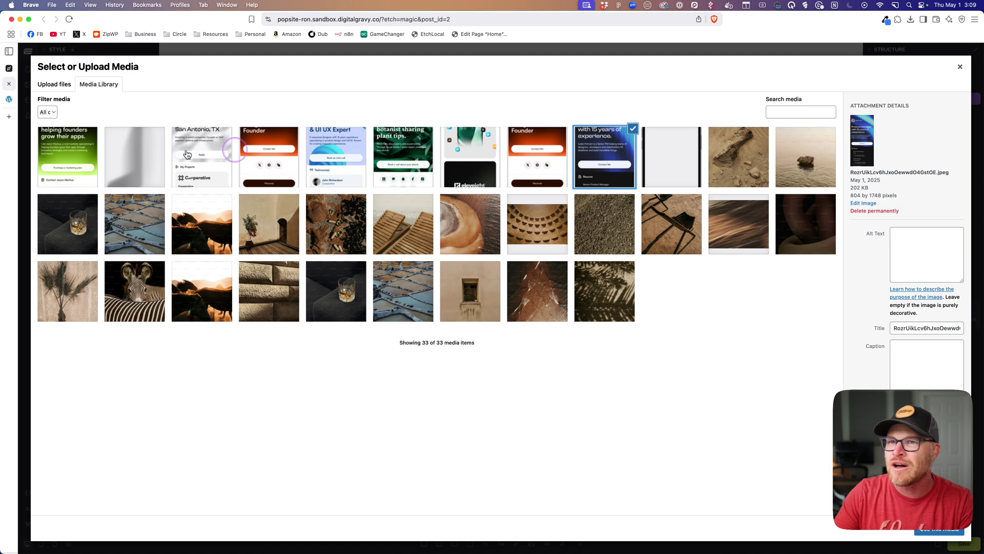
{"action": "left_click", "coordinate": [67, 156]}
{"action": "left_click", "coordinate": [939, 529]}
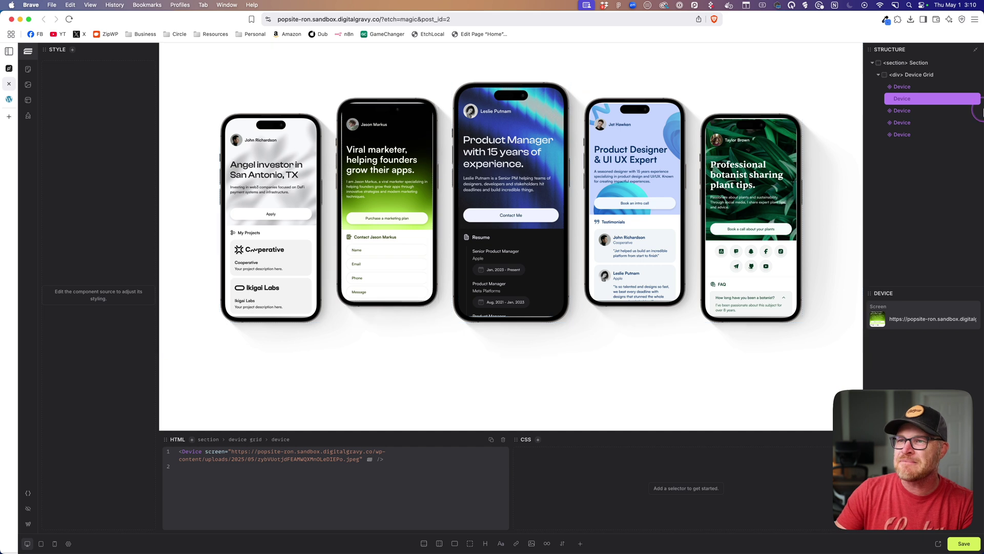
Open the Device component for editing and set its Screen image to width calc(100% - 25px) and height calc(100% - 20px).
{"action": "right_click", "coordinate": [908, 99]}
{"action": "left_click", "coordinate": [938, 123]}
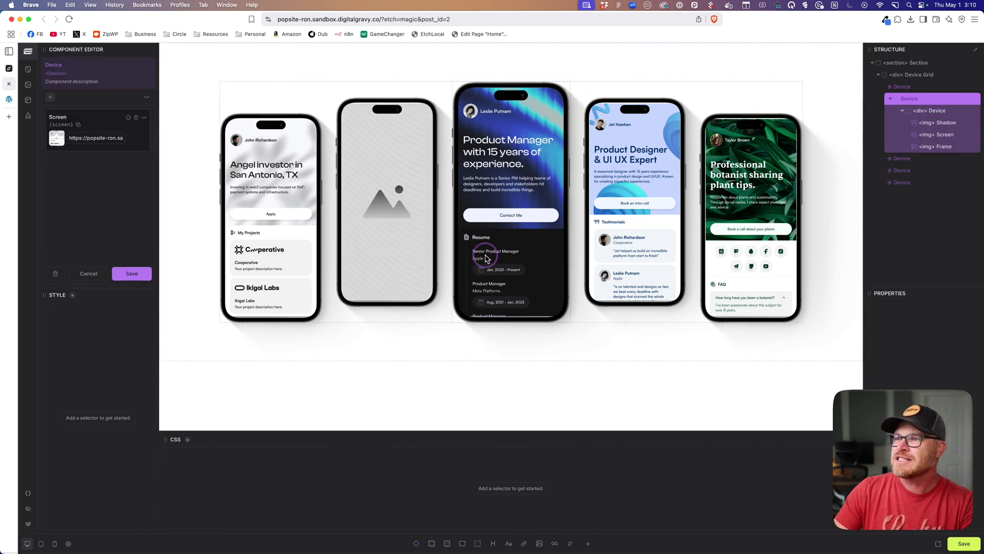
{"action": "left_click", "coordinate": [937, 135]}
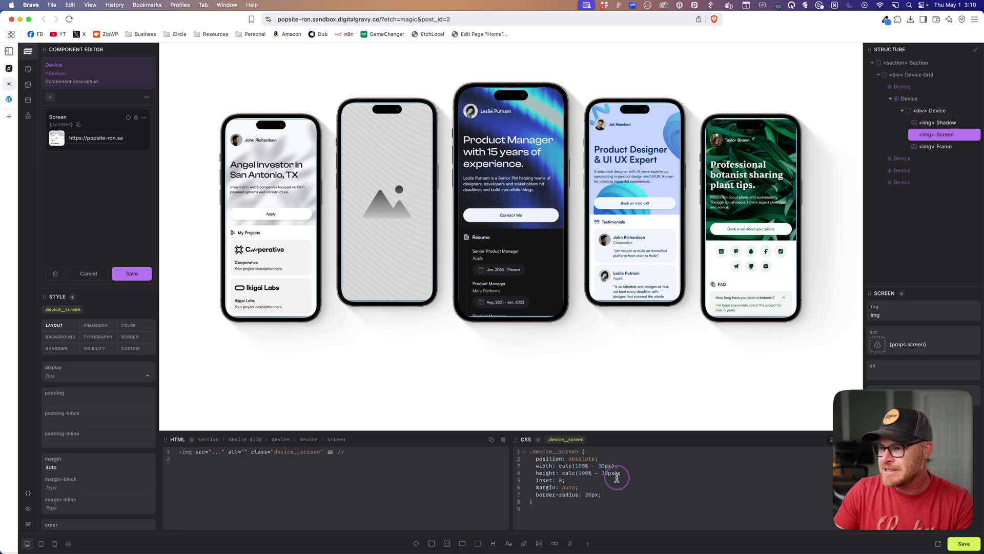
{"action": "key", "text": "BackSpace"}
{"action": "type", "text": "2"}
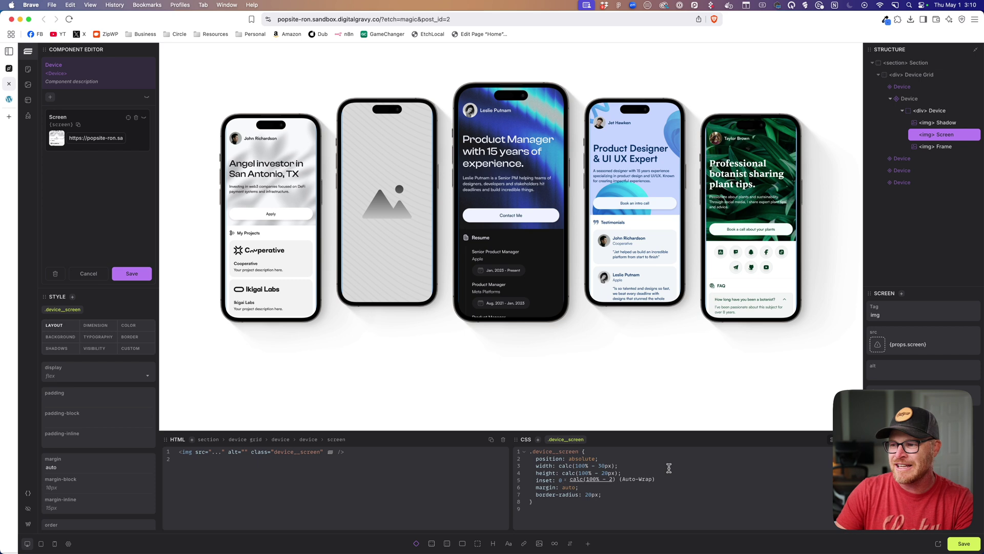
{"action": "left_click", "coordinate": [605, 465]}
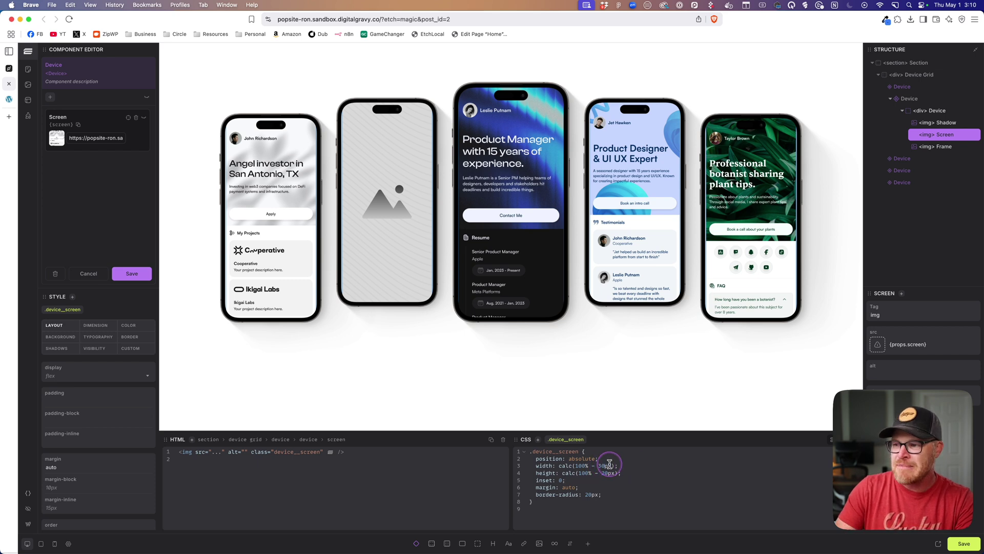
{"action": "key", "text": "BackSpace"}
{"action": "key", "text": "BackSpace"}
{"action": "type", "text": "25"}
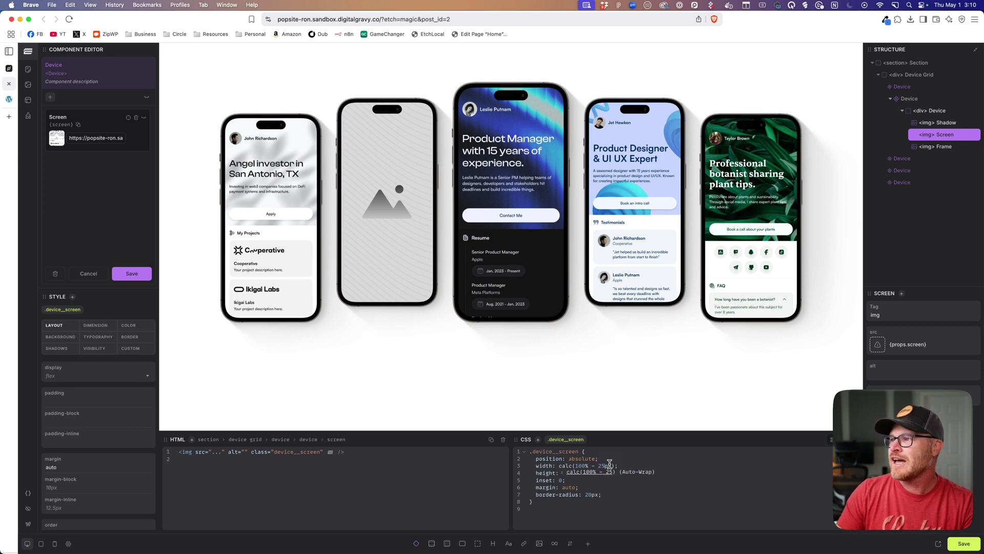
{"action": "left_click", "coordinate": [611, 473]}
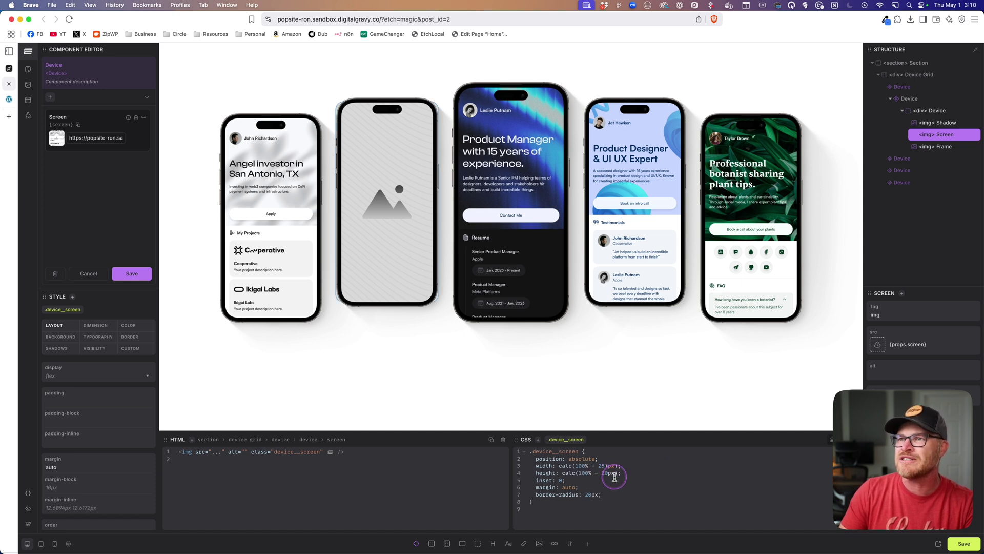
Set the Screen image's border-radius to 30px and save the Device component.
{"action": "left_click", "coordinate": [591, 494]}
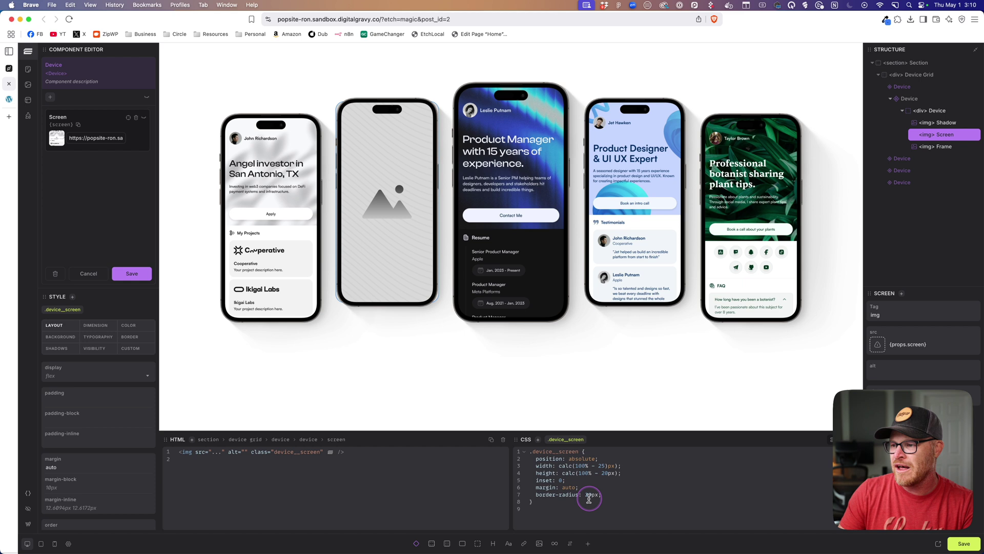
{"action": "key", "text": "shift+Up"}
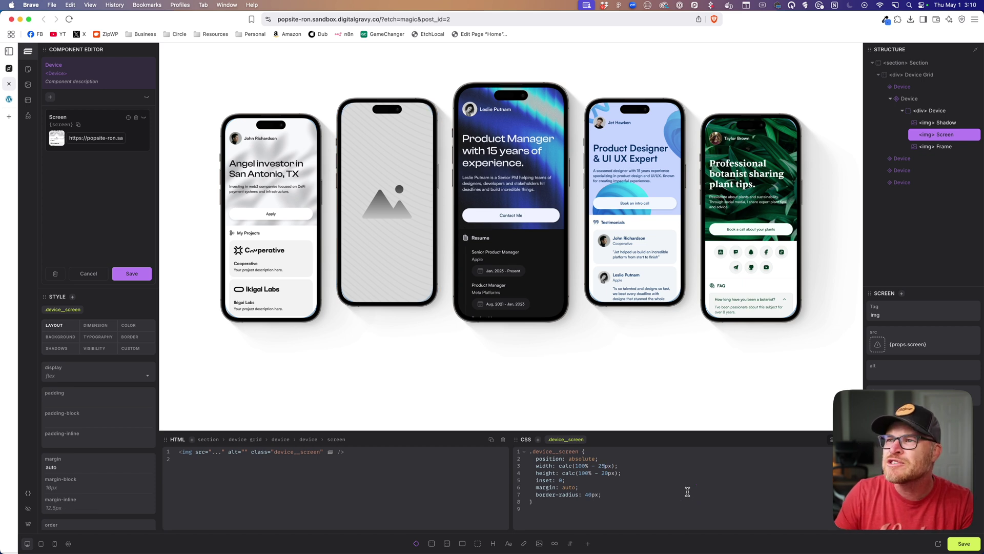
{"action": "left_click", "coordinate": [585, 494]}
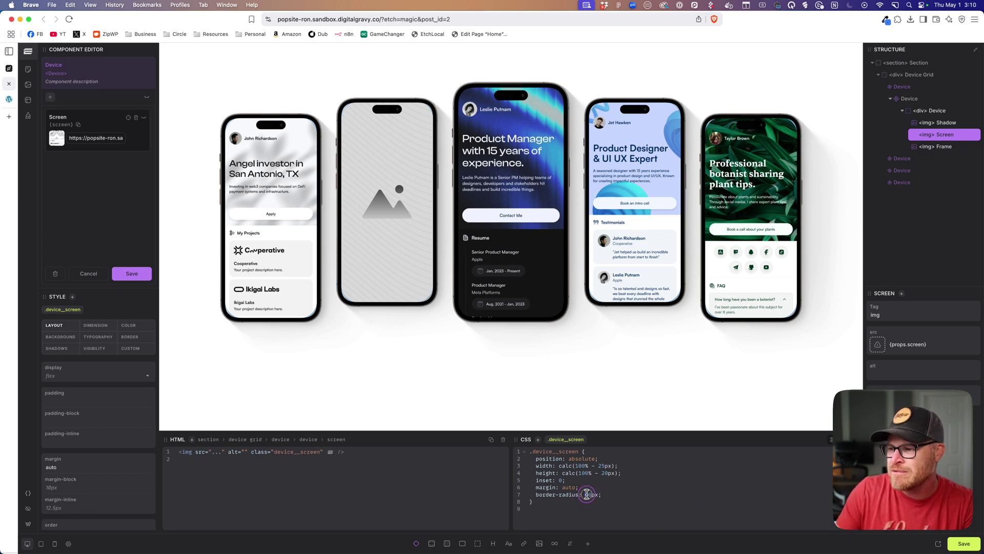
{"action": "type", "text": "3"}
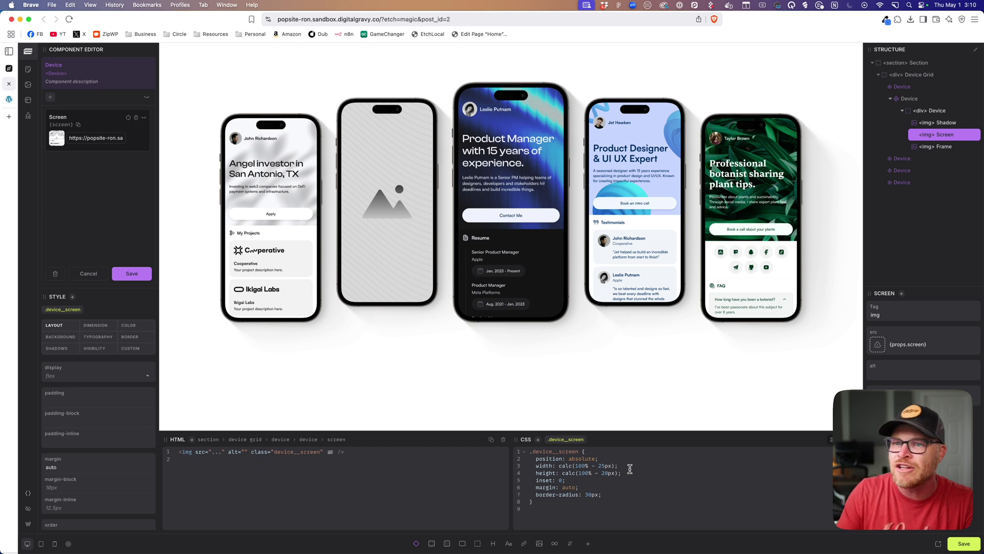
{"action": "left_click", "coordinate": [146, 274]}
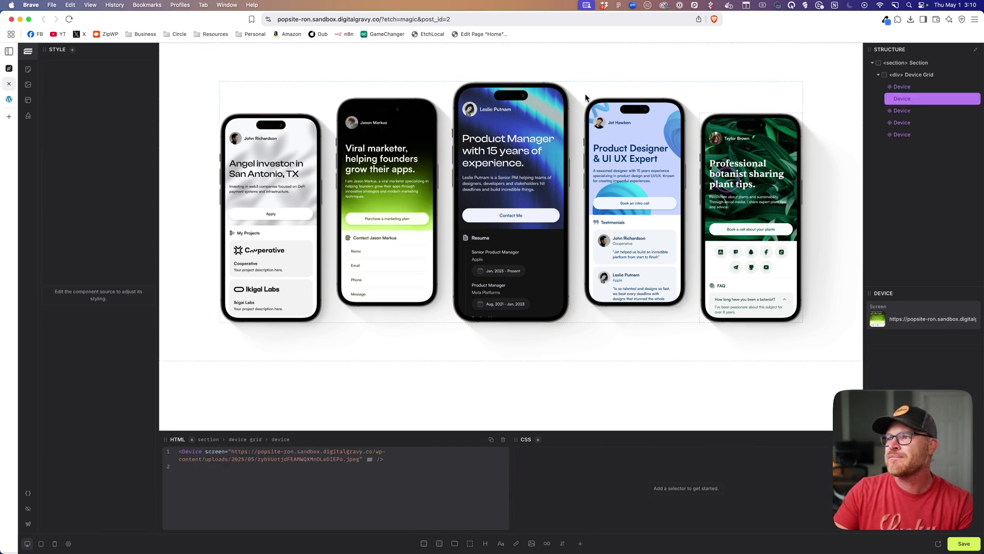
Review the phone row on the live page, then preview the Device Grid at the mobile and tablet breakpoints.
{"action": "left_click", "coordinate": [9, 99]}
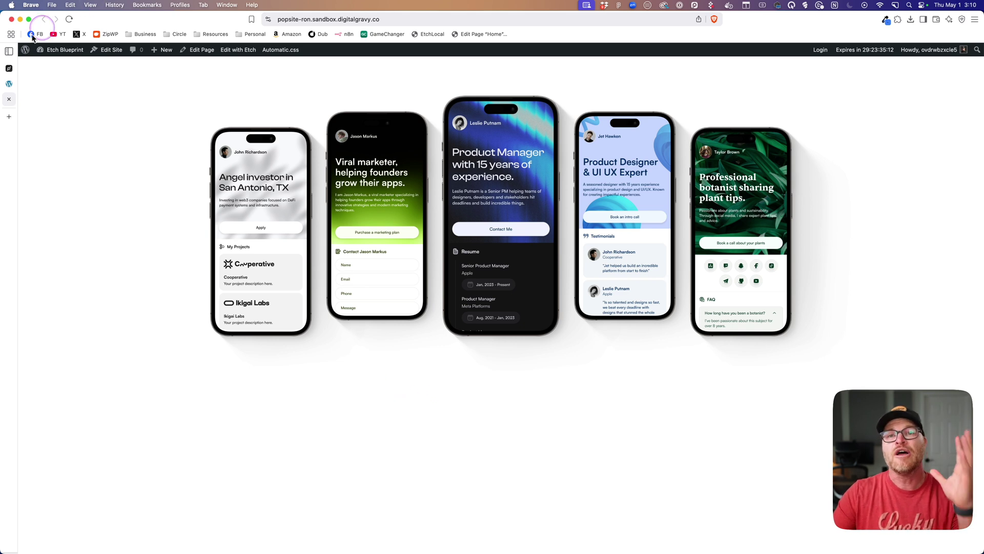
{"action": "left_click", "coordinate": [9, 70]}
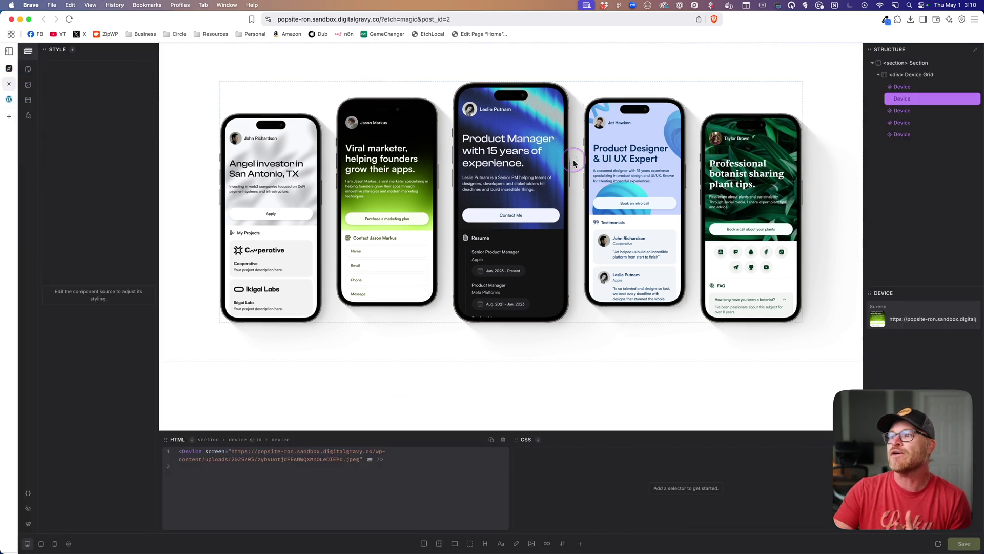
{"action": "left_click", "coordinate": [575, 165]}
{"action": "left_click", "coordinate": [40, 544]}
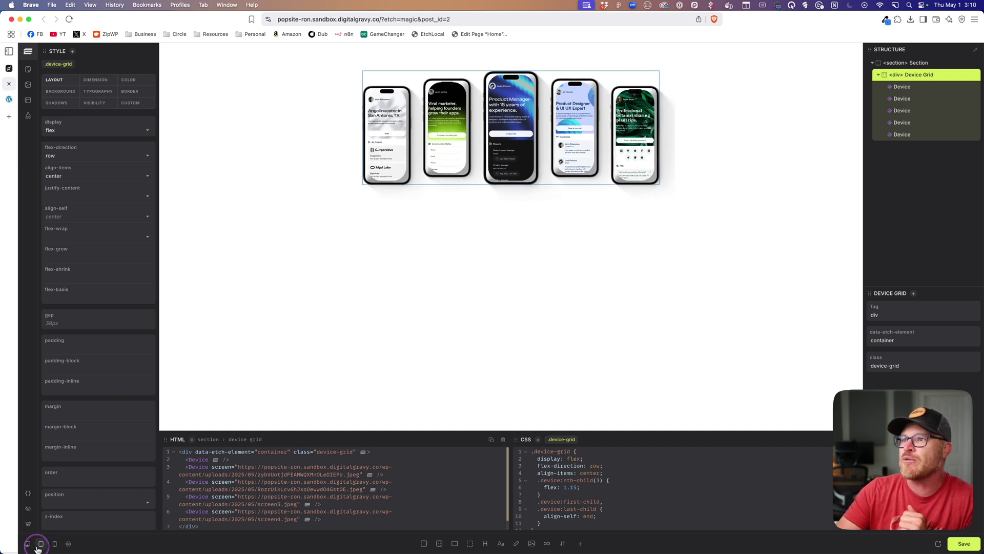
{"action": "left_click", "coordinate": [56, 545]}
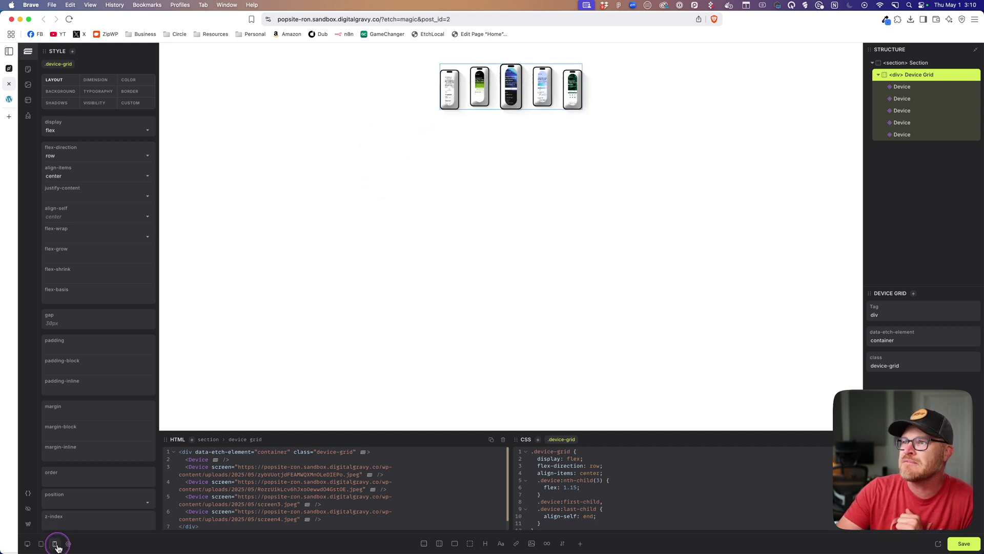
{"action": "left_click", "coordinate": [27, 545]}
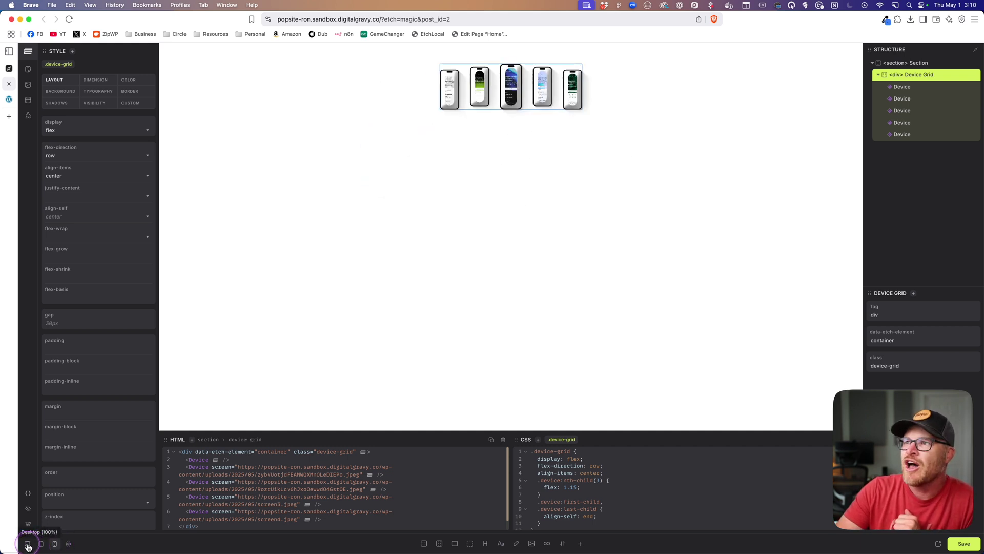
{"action": "left_click", "coordinate": [41, 545]}
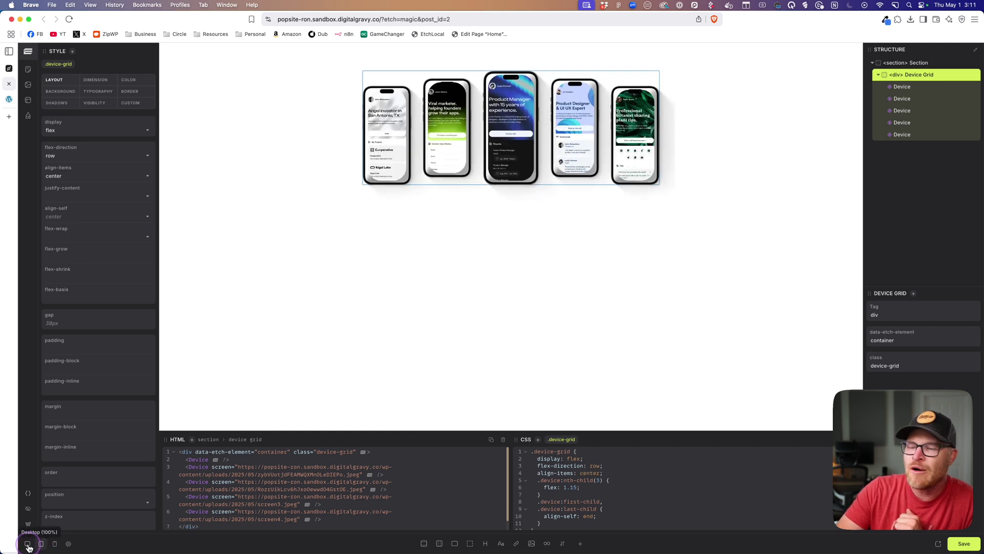
{"action": "left_click", "coordinate": [41, 545]}
{"action": "left_click", "coordinate": [41, 545]}
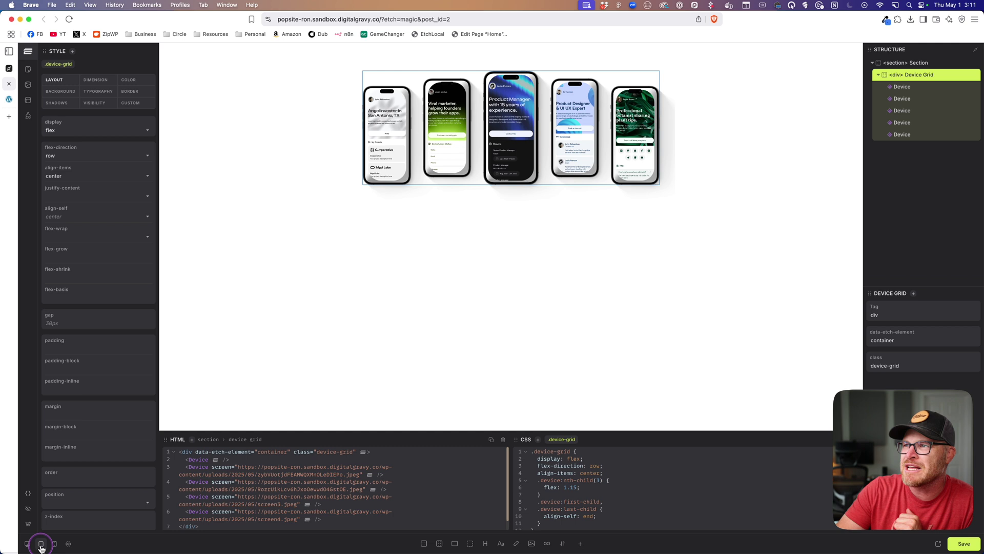
Open the Device component from the first instance and set its Screen image's width and height to 98%.
{"action": "right_click", "coordinate": [918, 88]}
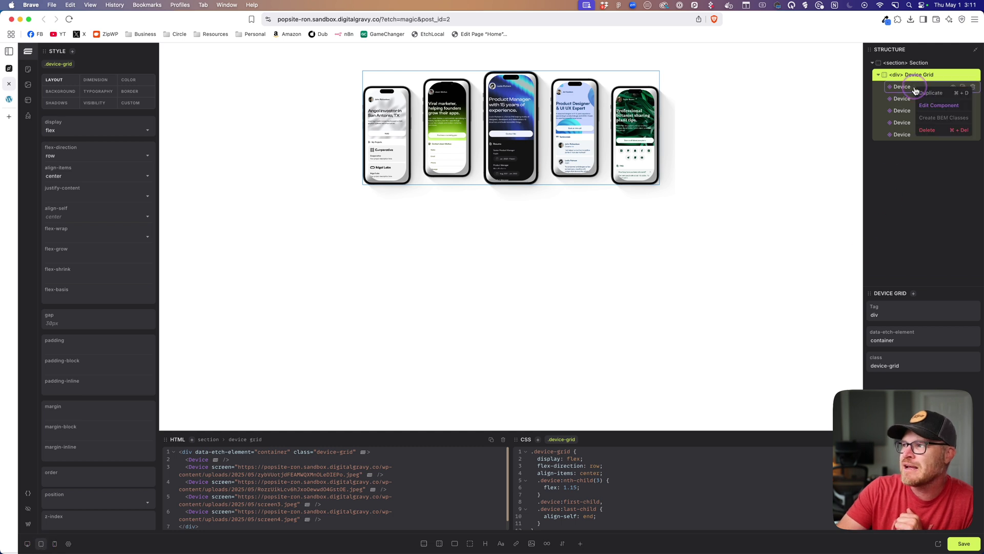
{"action": "left_click", "coordinate": [931, 106]}
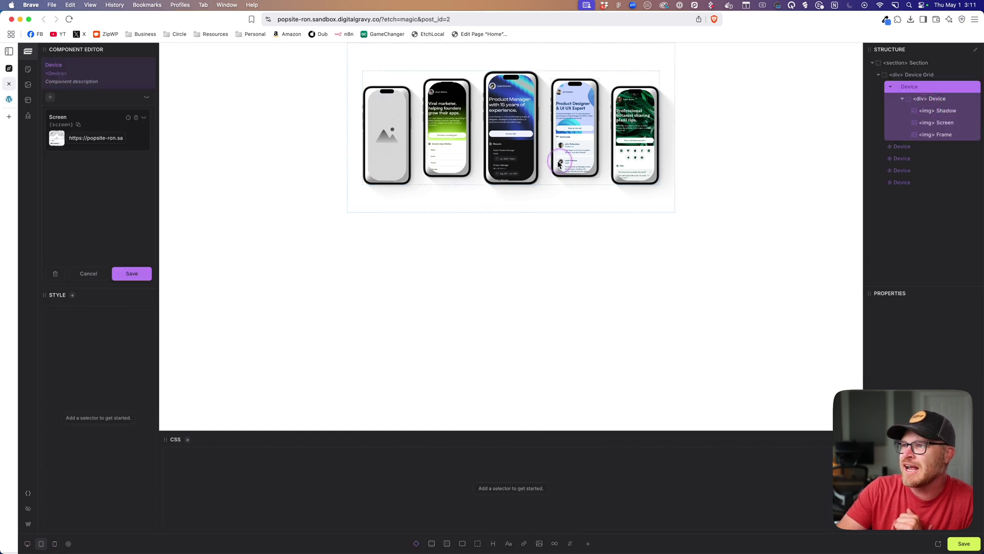
{"action": "left_click", "coordinate": [933, 125]}
{"action": "left_click", "coordinate": [645, 479]}
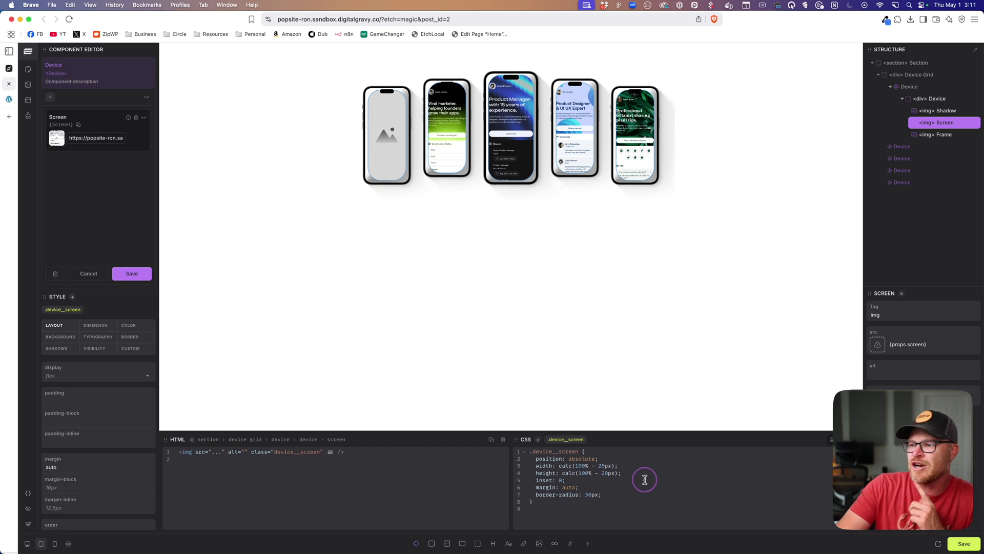
{"action": "left_click", "coordinate": [585, 490]}
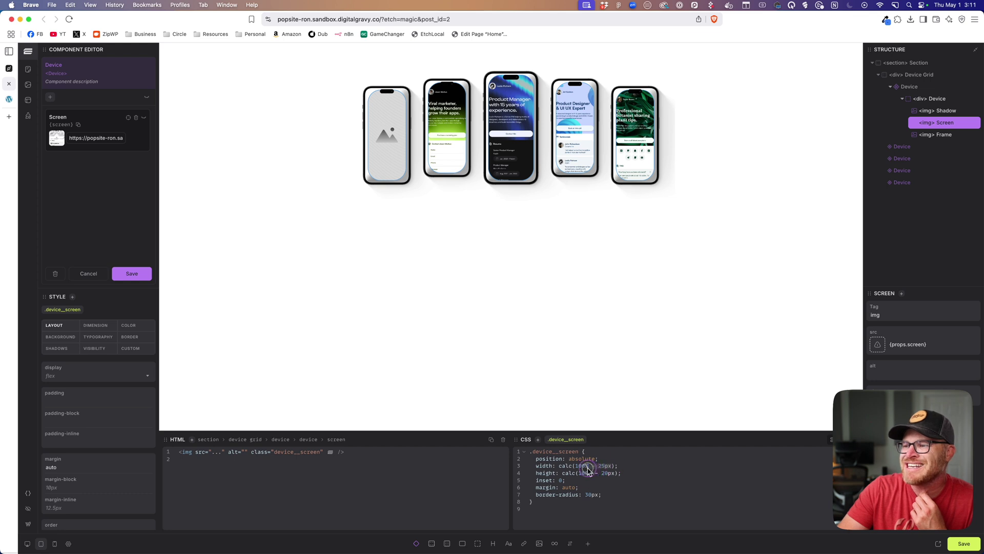
{"action": "left_click_drag", "start_coordinate": [588, 466], "coordinate": [610, 468]}
{"action": "key", "text": "BackSpace"}
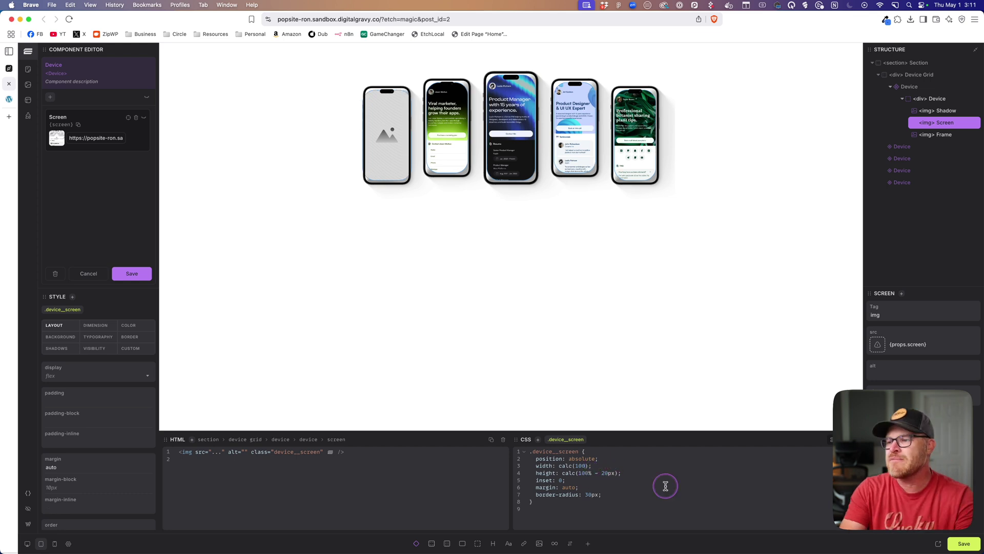
{"action": "key", "text": "BackSpace"}
{"action": "key", "text": "BackSpace"}
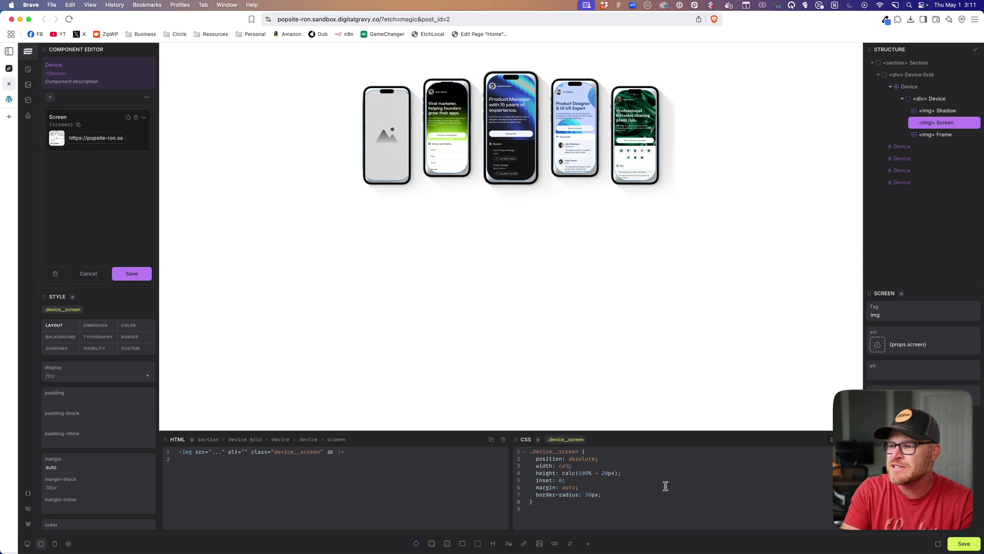
{"action": "type", "text": "98%"}
{"action": "left_click", "coordinate": [665, 486]}
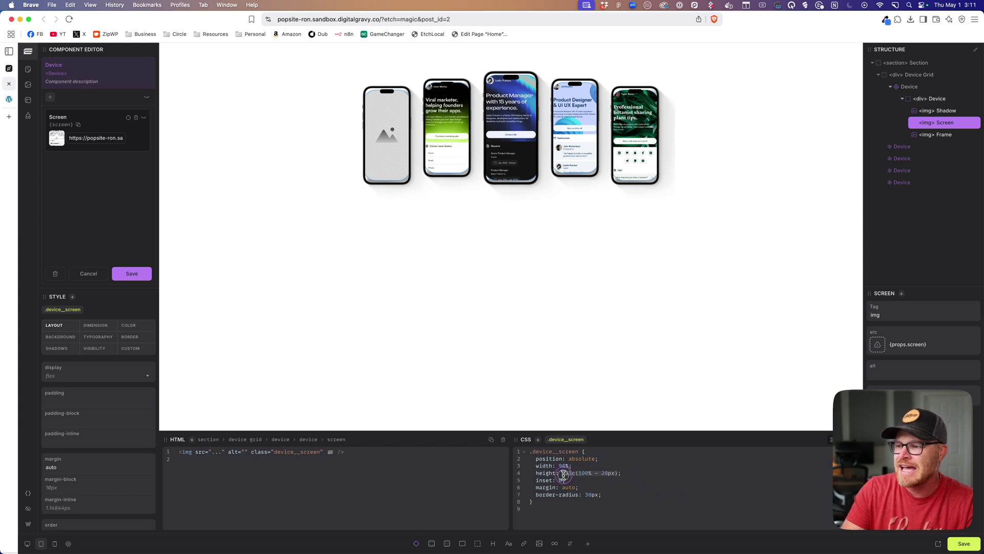
{"action": "type", "text": "98%;"}
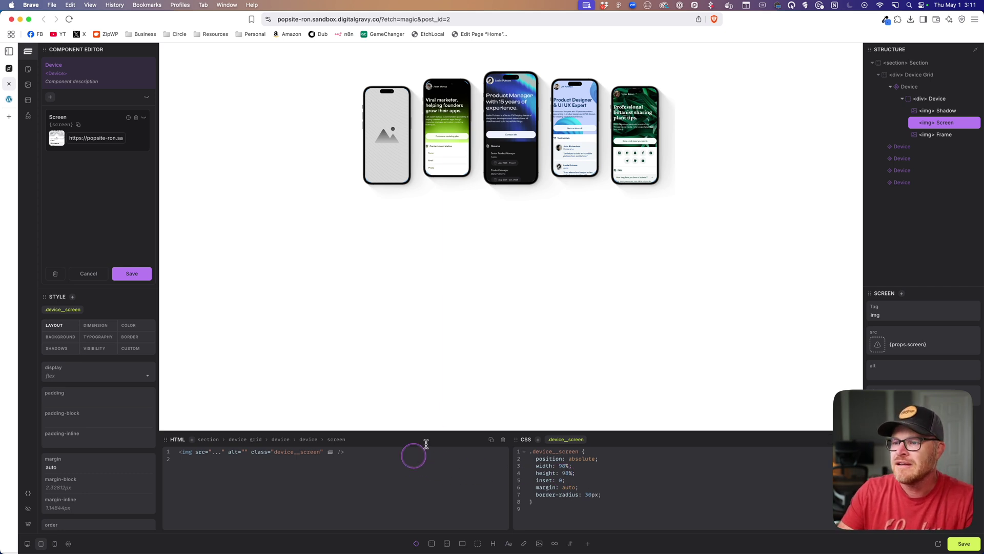
Return to the desktop preview and set the Screen image's width to 95%.
{"action": "left_click", "coordinate": [27, 544]}
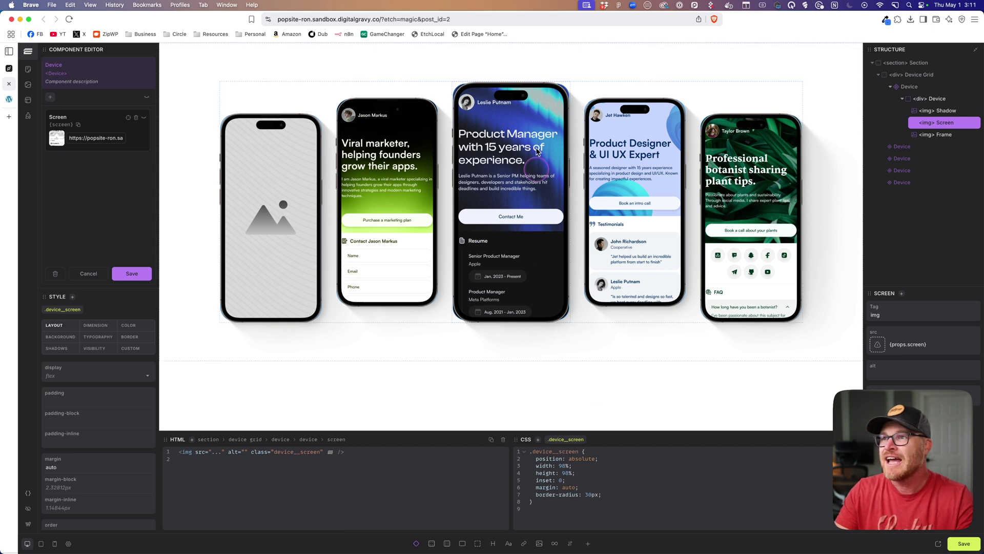
{"action": "left_click", "coordinate": [597, 472]}
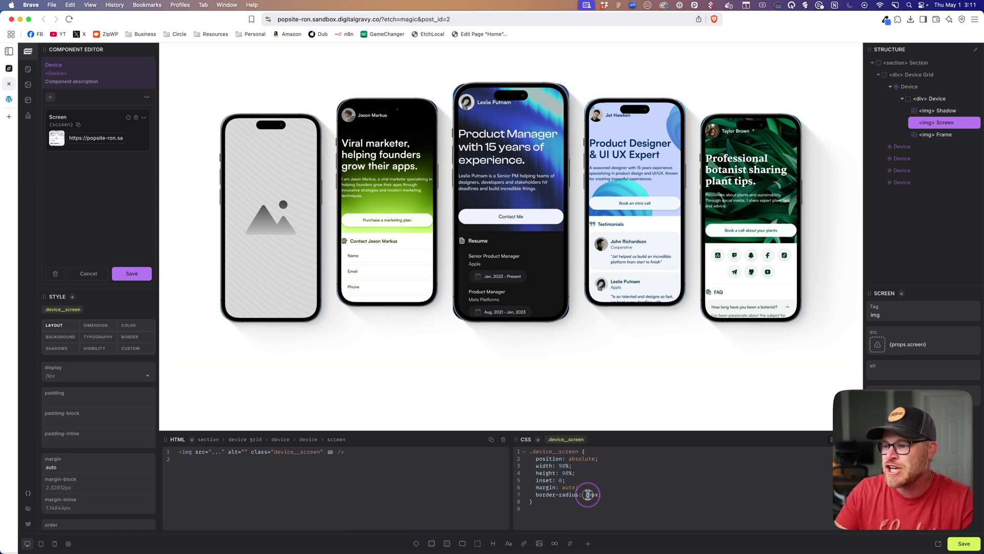
{"action": "left_click", "coordinate": [589, 494]}
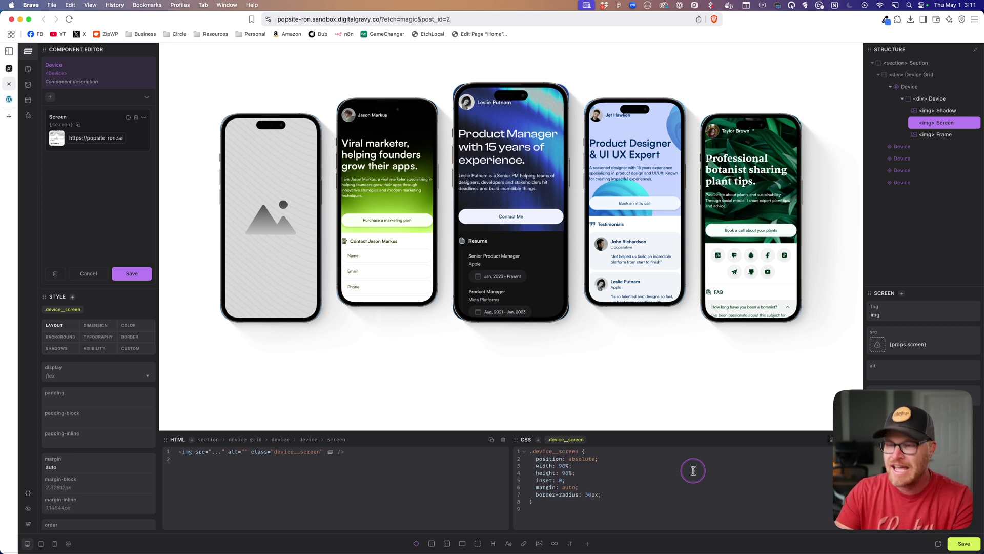
{"action": "key", "text": "BackSpace"}
{"action": "type", "text": "6"}
{"action": "key", "text": "BackSpace"}
{"action": "type", "text": "5"}
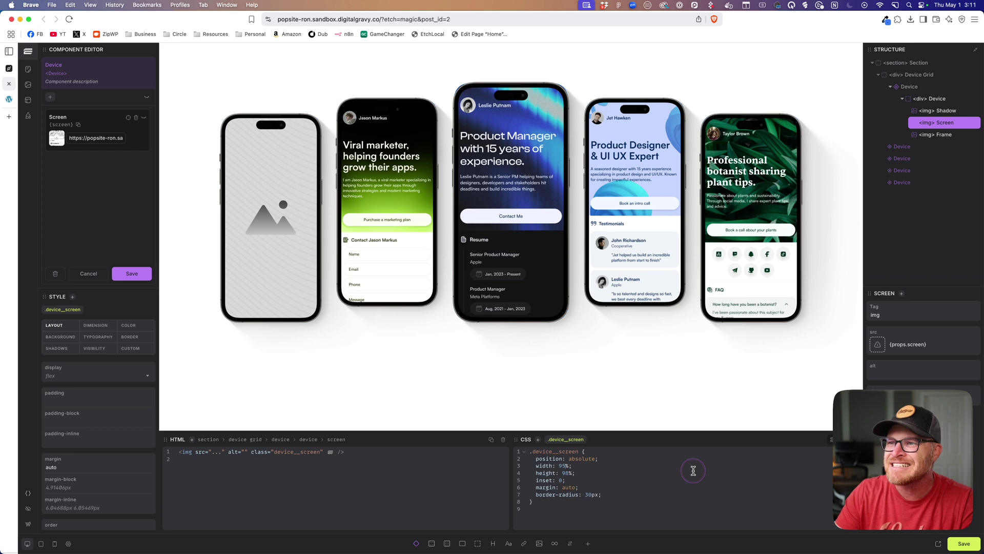
Reduce the Screen image's width to 92%.
{"action": "key", "text": "BackSpace"}
{"action": "type", "text": "4"}
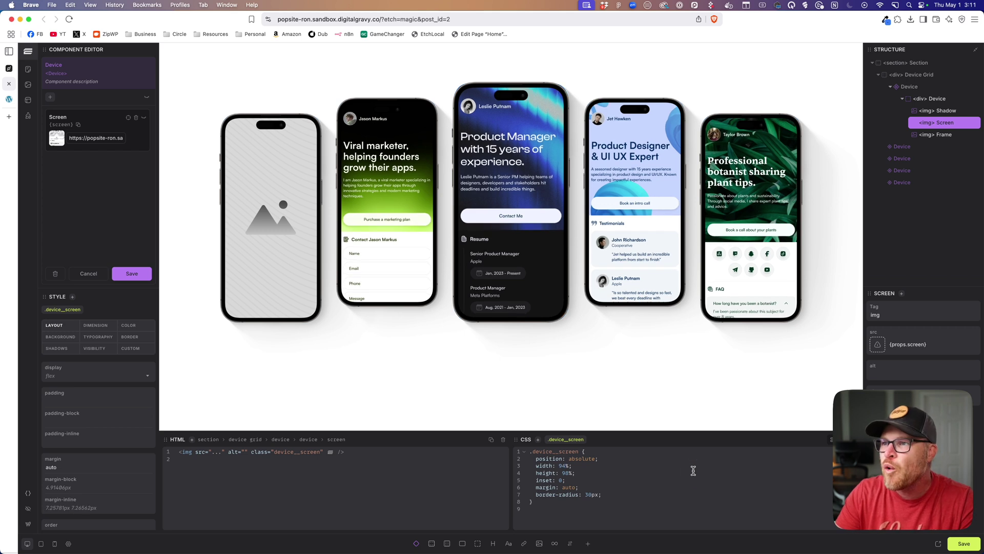
{"action": "key", "text": "BackSpace"}
{"action": "type", "text": "3"}
{"action": "key", "text": "BackSpace"}
{"action": "type", "text": "2"}
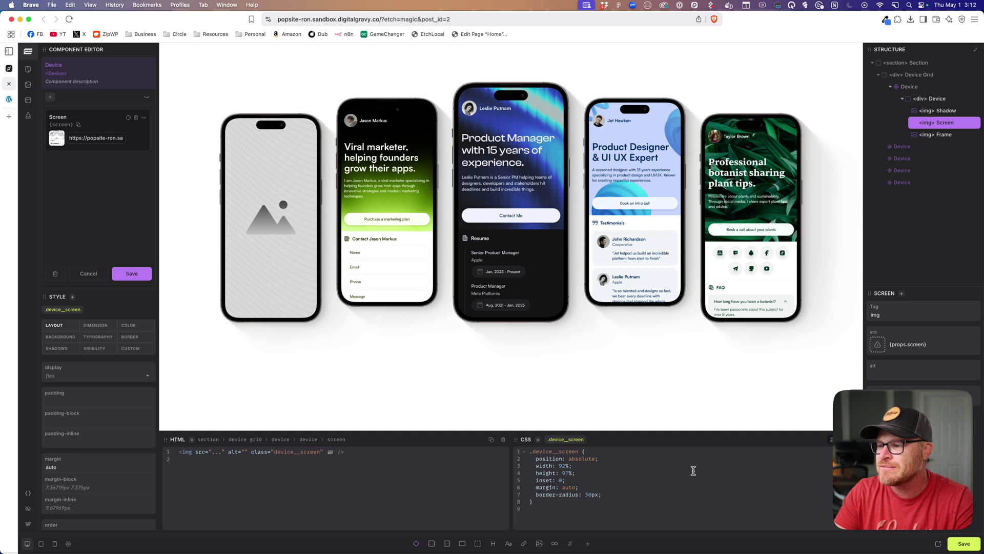
Set the Screen image's height to 96%.
{"action": "key", "text": "BackSpace"}
{"action": "type", "text": "6"}
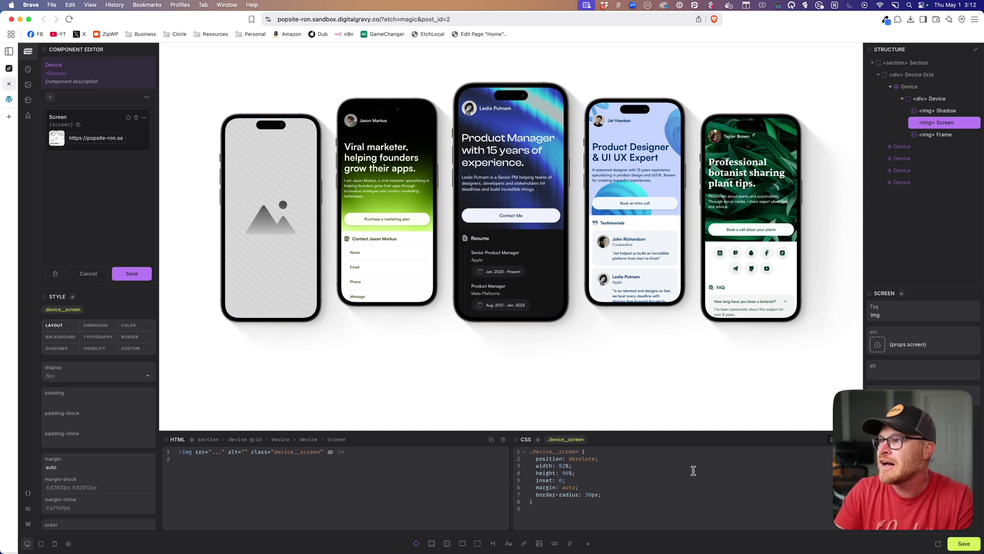
{"action": "key", "text": "BackSpace"}
{"action": "type", "text": "5"}
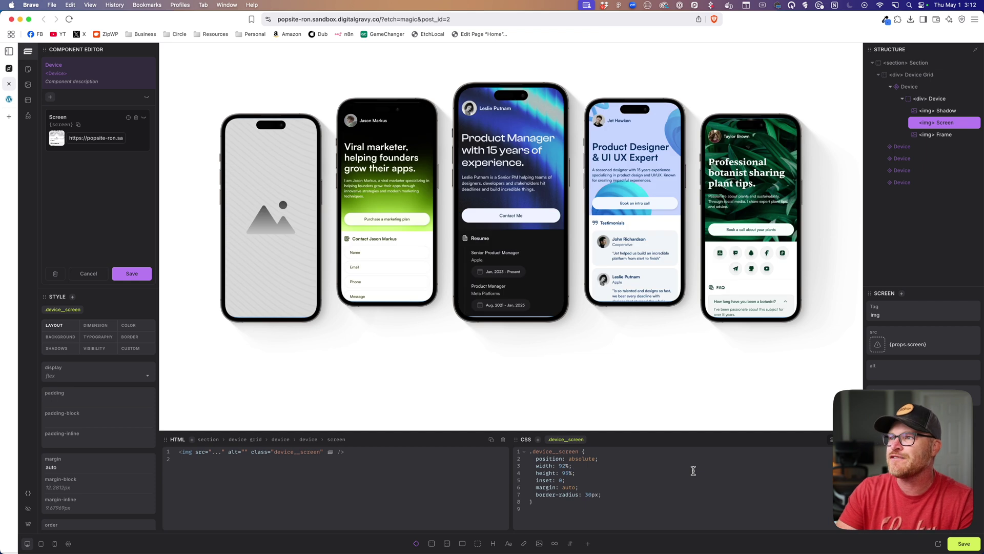
{"action": "key", "text": "BackSpace"}
{"action": "type", "text": "6"}
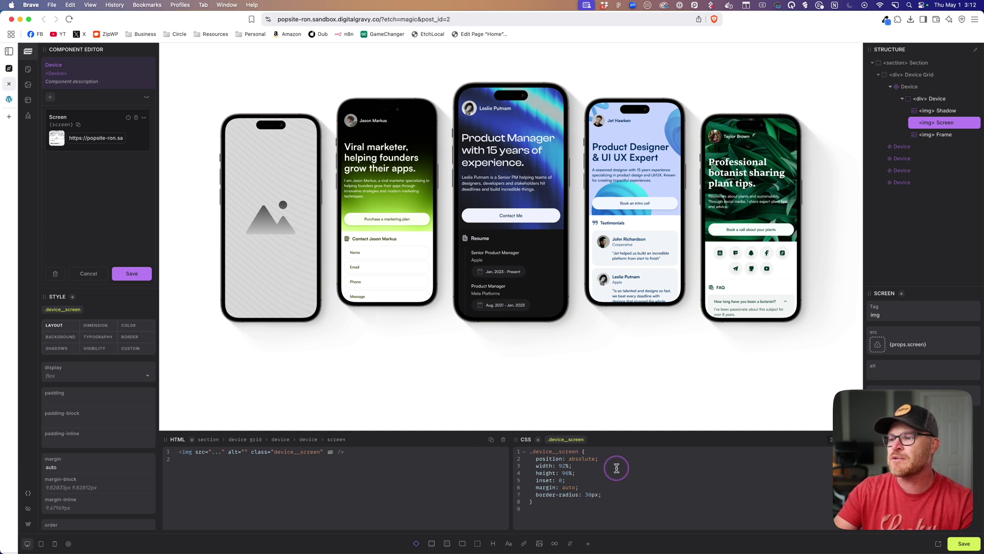
Set the Screen image's border-radius to 5% and compare the phone corners in the mobile and desktop previews.
{"action": "left_click", "coordinate": [56, 544]}
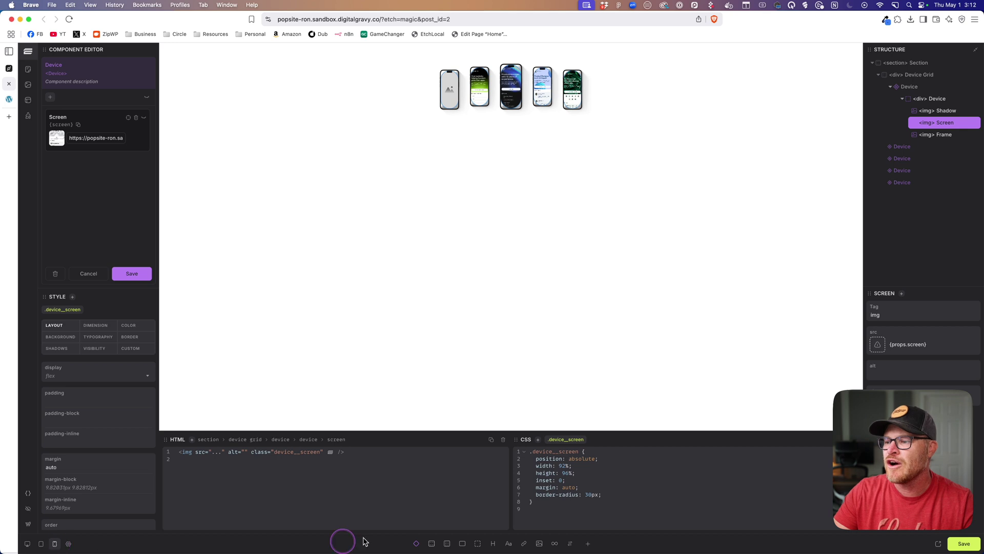
{"action": "left_click", "coordinate": [28, 543]}
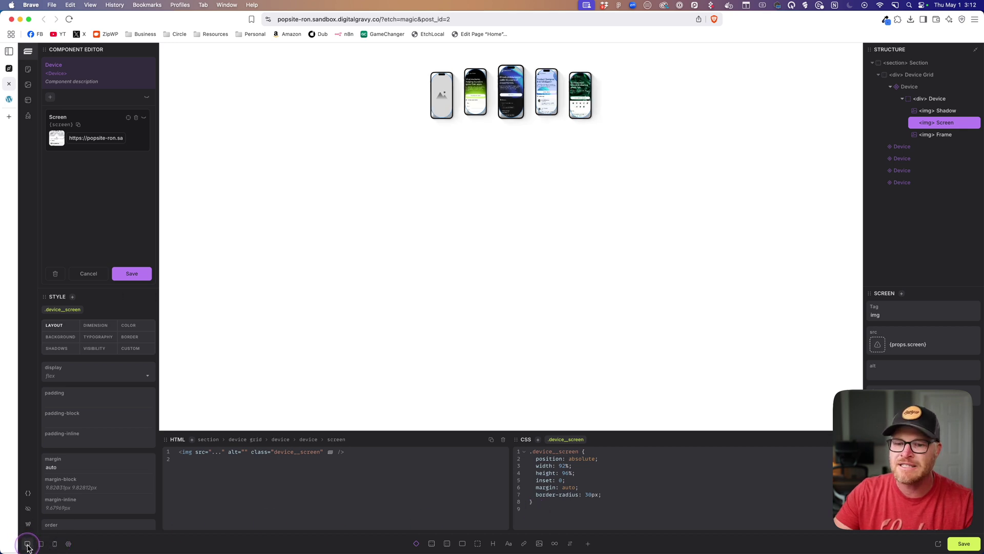
{"action": "type", "text": "5"}
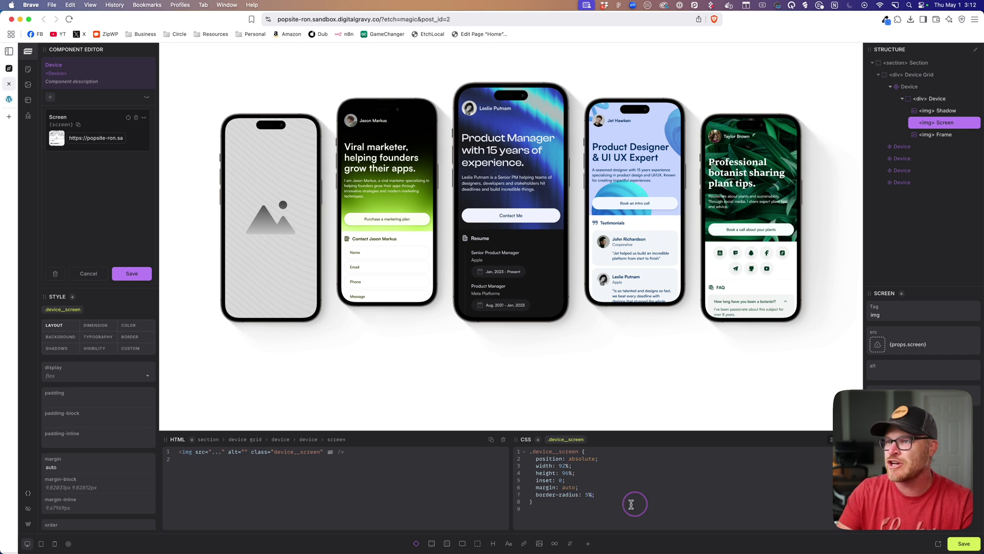
{"action": "left_click", "coordinate": [55, 543]}
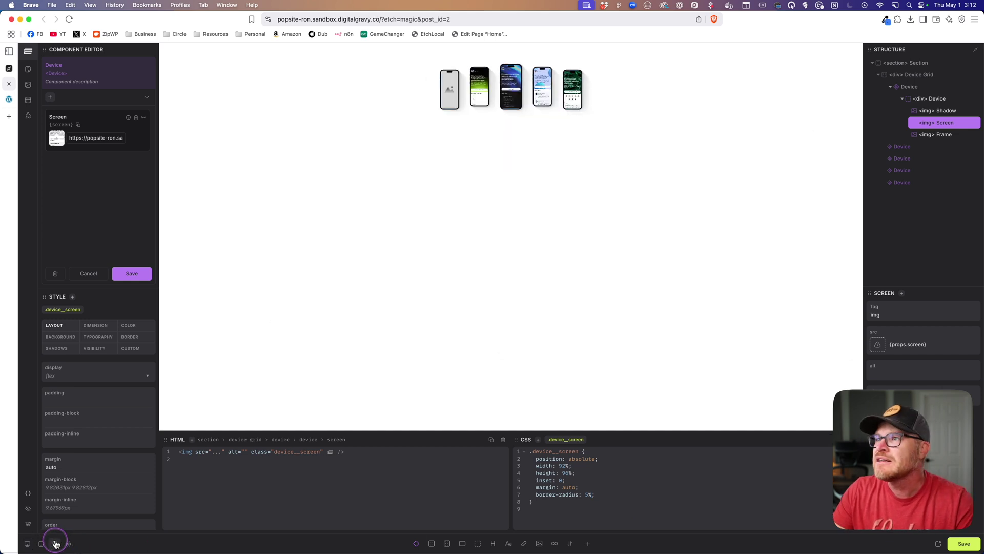
{"action": "left_click", "coordinate": [27, 544]}
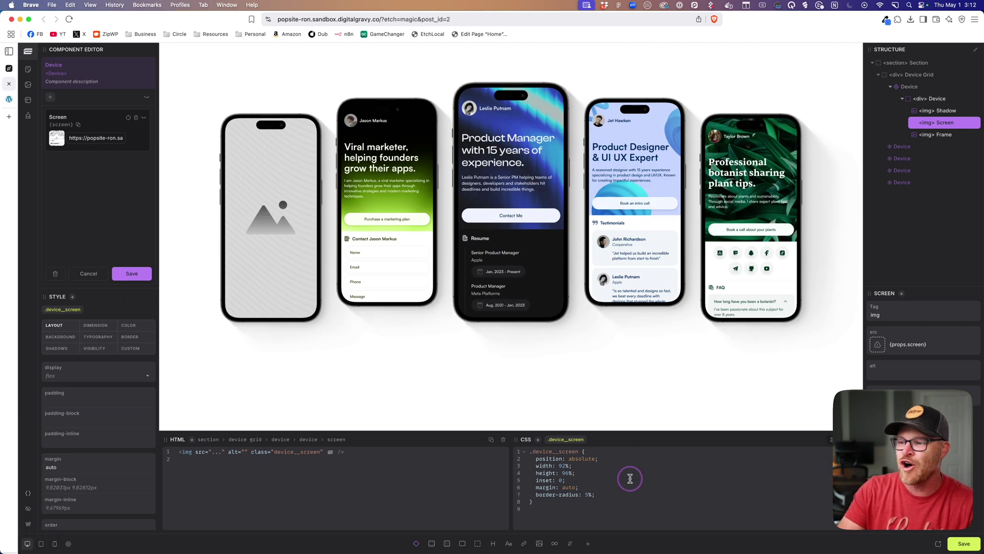
Finish editing the Device component and review the phone row on the live page before returning to the builder.
{"action": "key", "text": "Escape"}
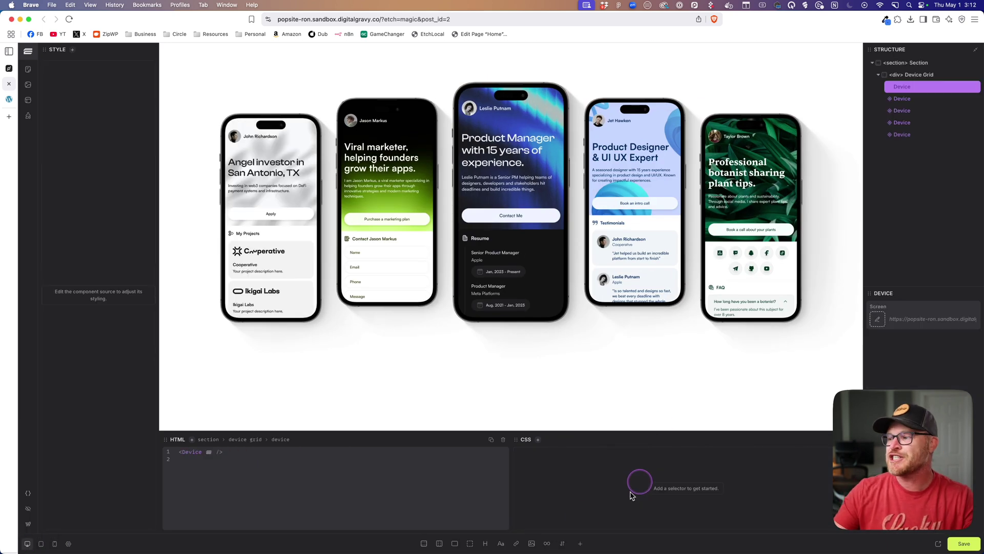
{"action": "left_click", "coordinate": [8, 98]}
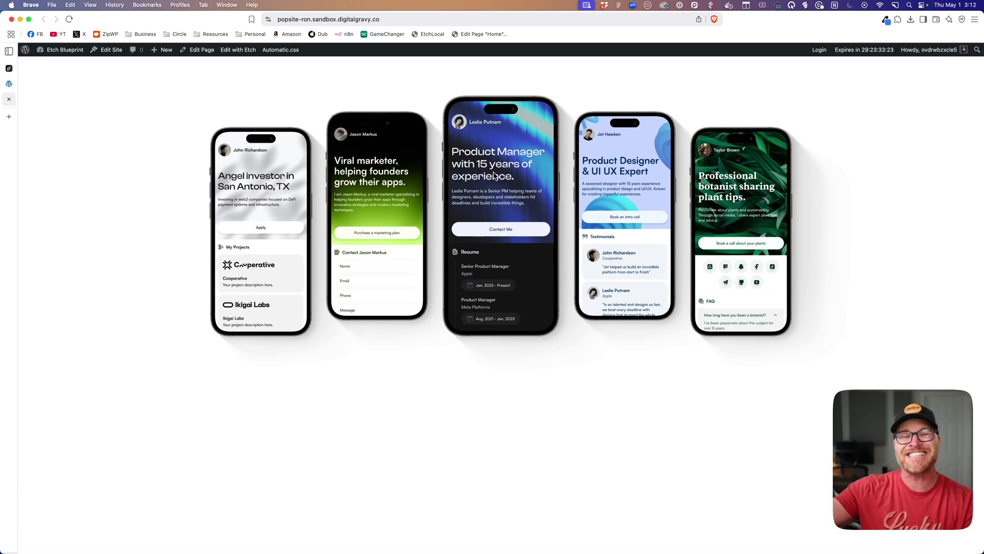
{"action": "left_click", "coordinate": [9, 83]}
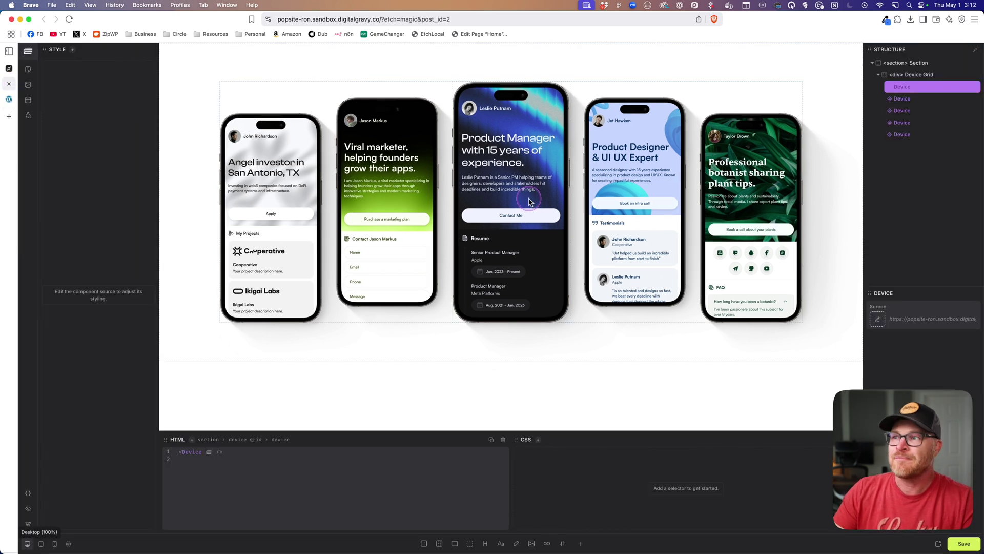
{"action": "left_click", "coordinate": [569, 184]}
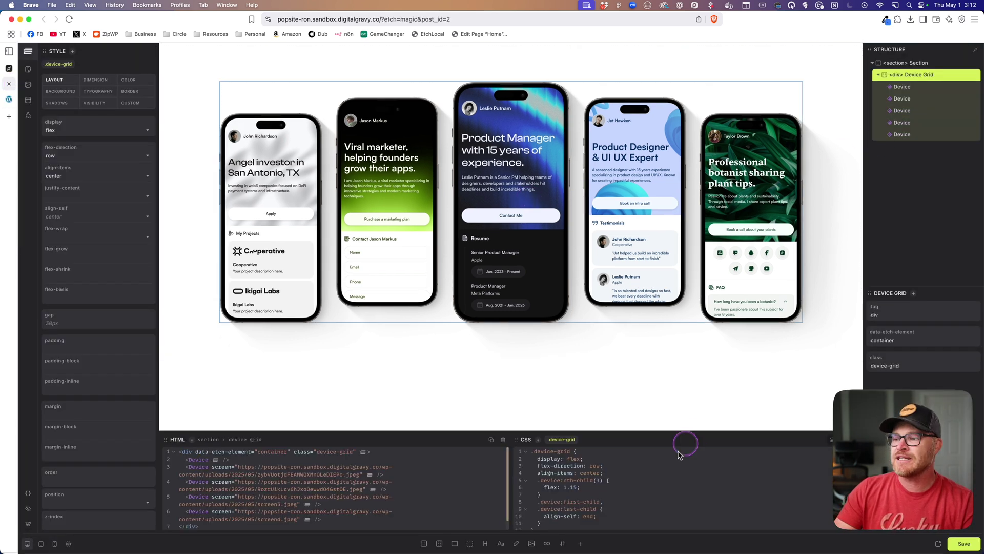
{"action": "left_click", "coordinate": [41, 544]}
{"action": "scroll", "coordinate": [669, 477], "scroll_direction": "down", "scroll_amount": 1}
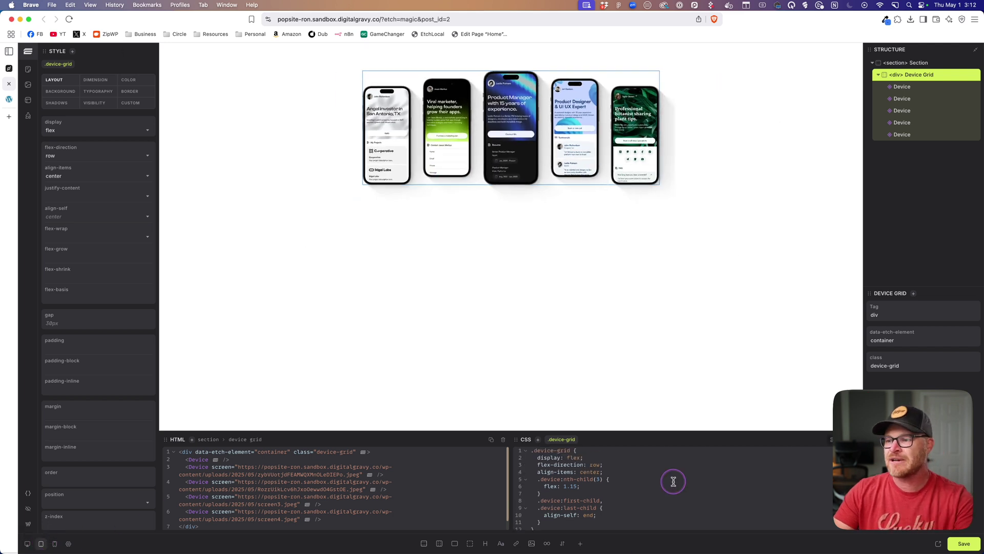
{"action": "scroll", "coordinate": [661, 518], "scroll_direction": "down", "scroll_amount": 1}
{"action": "left_click", "coordinate": [661, 518]}
{"action": "type", "text": "@"}
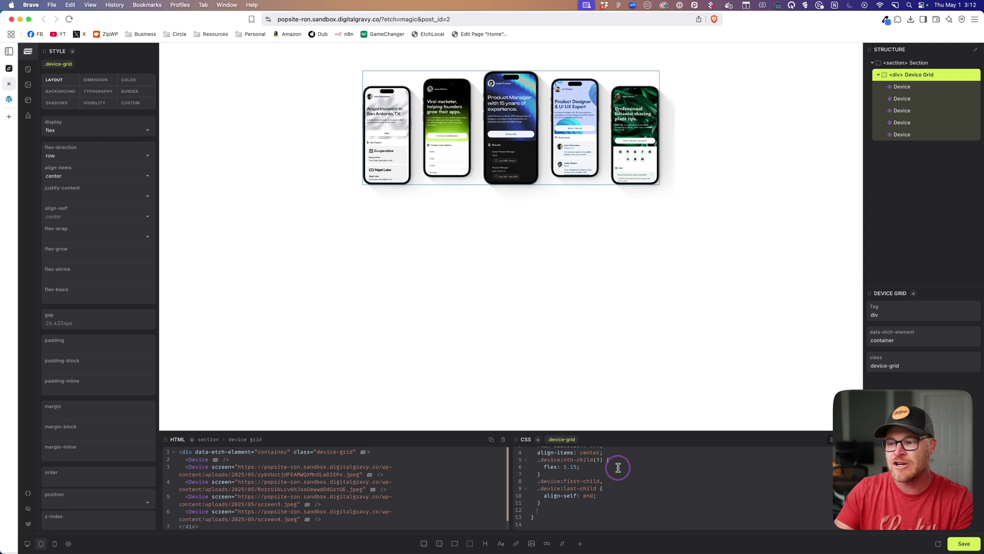
{"action": "type", "text": "media (m"}
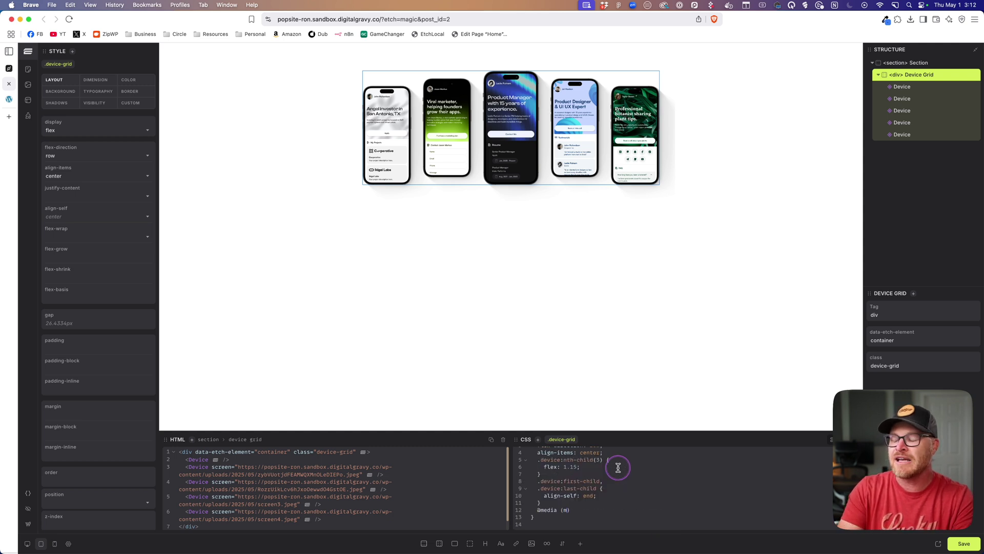
{"action": "type", "text": "ax-width: 768px"}
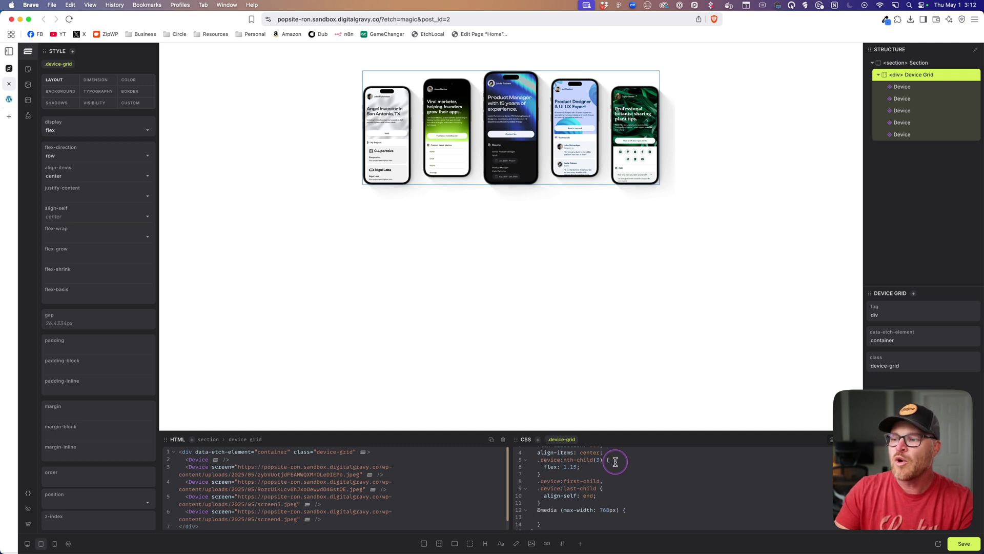
Hide the outer phones inside the media query by giving .device:first-child and .device:last-child "display: none".
{"action": "scroll", "coordinate": [619, 468], "scroll_direction": "down", "scroll_amount": 1}
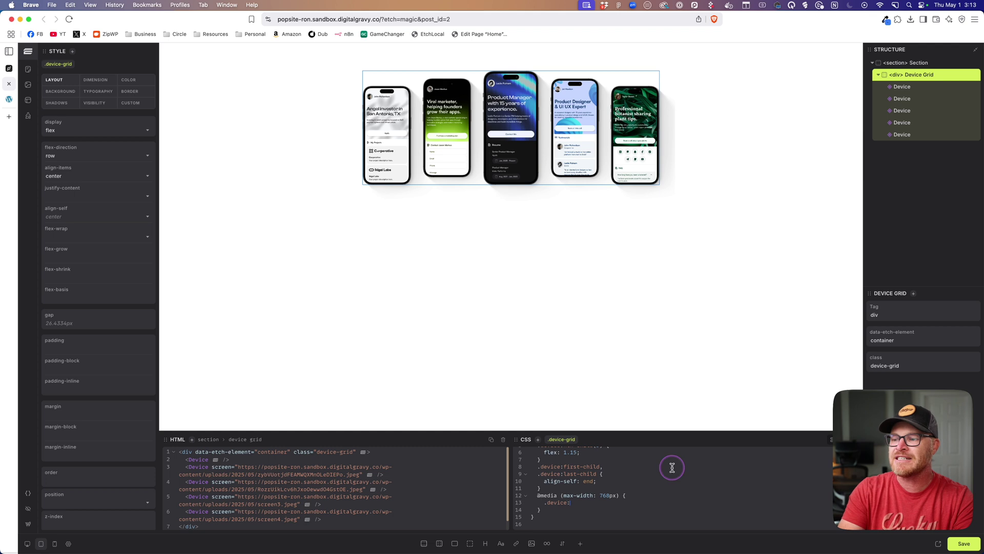
{"action": "type", "text": "first-child, "}
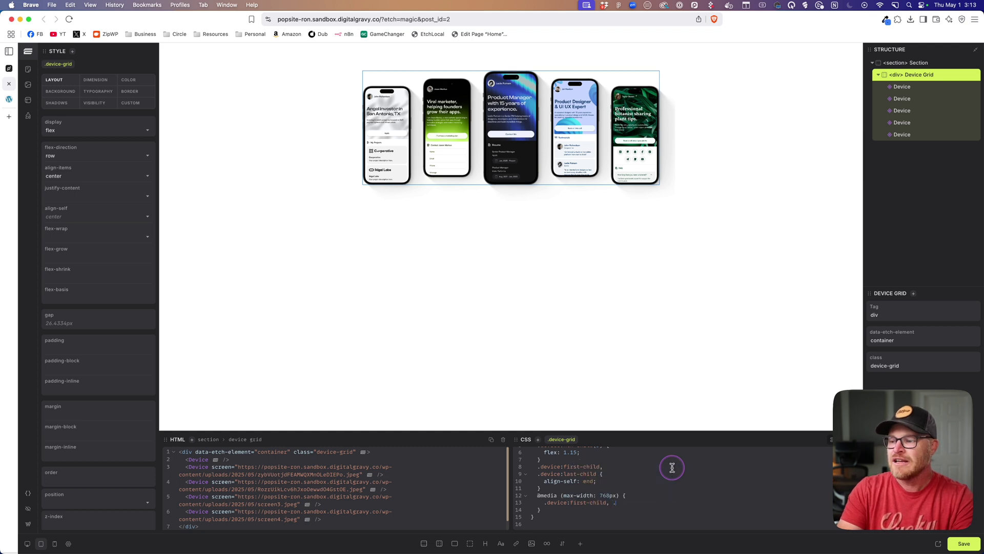
{"action": "type", "text": ".device:last-"}
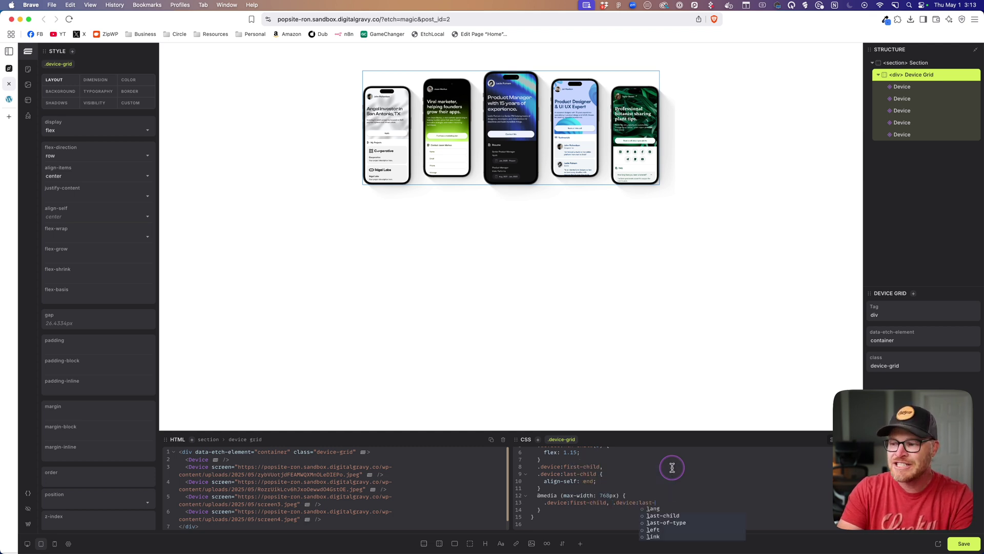
{"action": "type", "text": "child {}"}
{"action": "key", "text": "Return"}
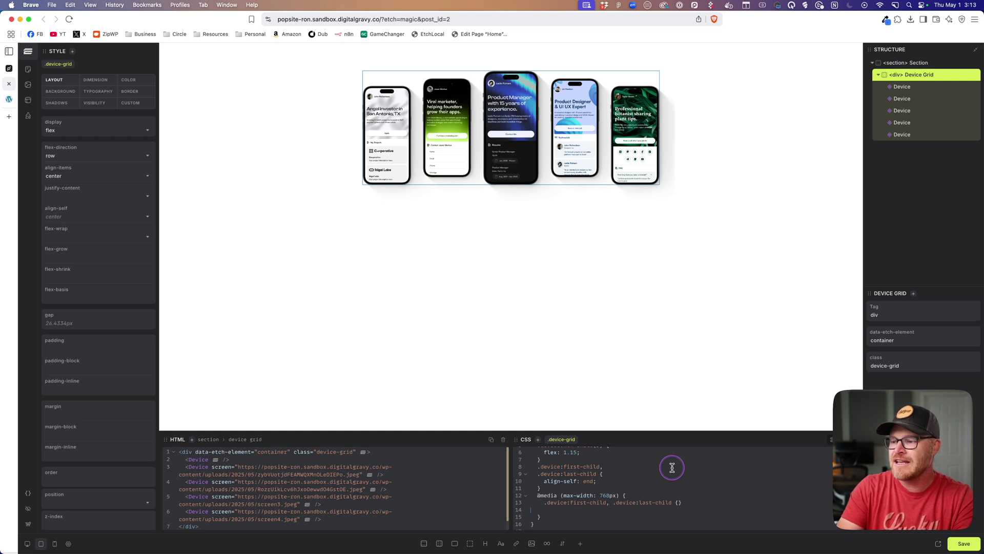
{"action": "type", "text": "display: none;"}
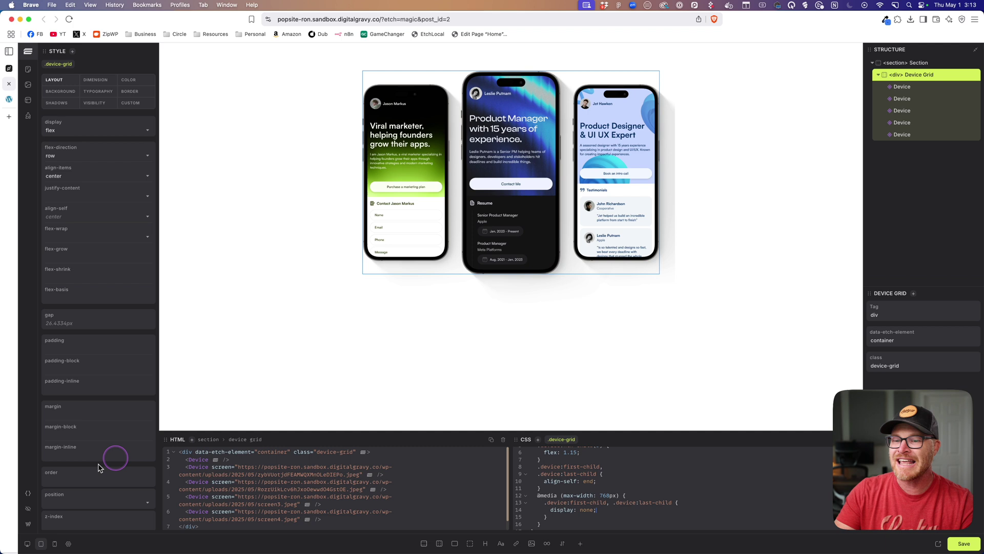
Check which phones are shown in the Device Grid at the desktop, tablet and mobile breakpoints.
{"action": "left_click", "coordinate": [28, 545]}
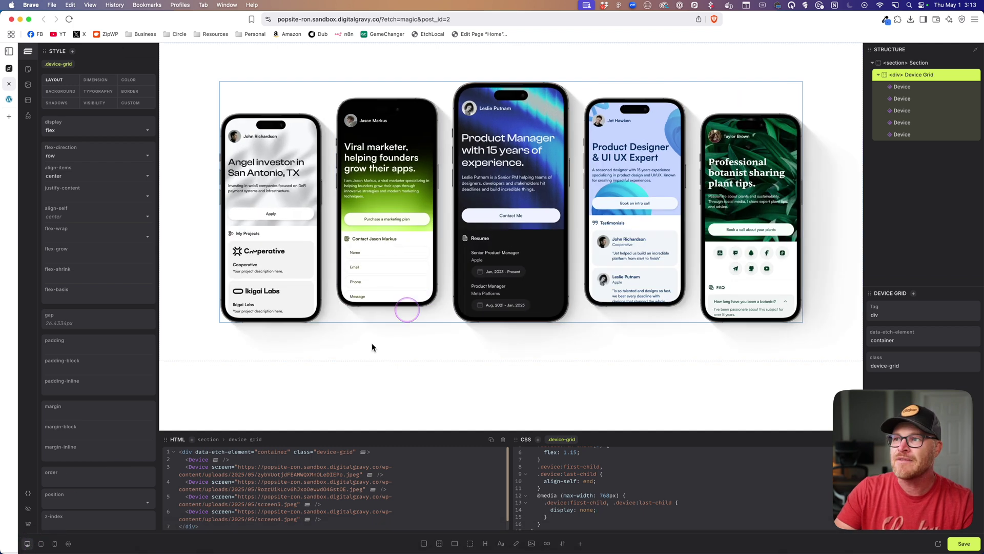
{"action": "left_click", "coordinate": [42, 544]}
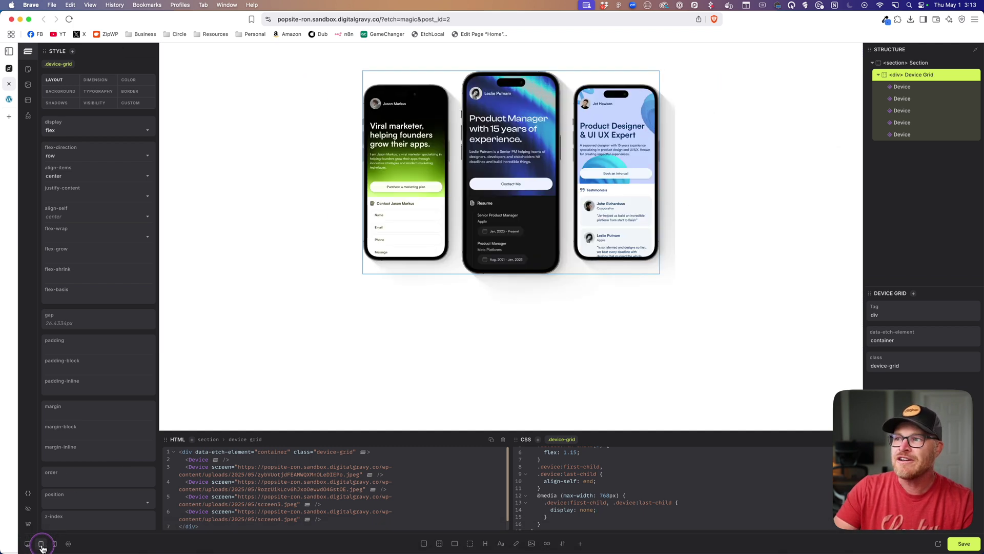
{"action": "left_click", "coordinate": [54, 543]}
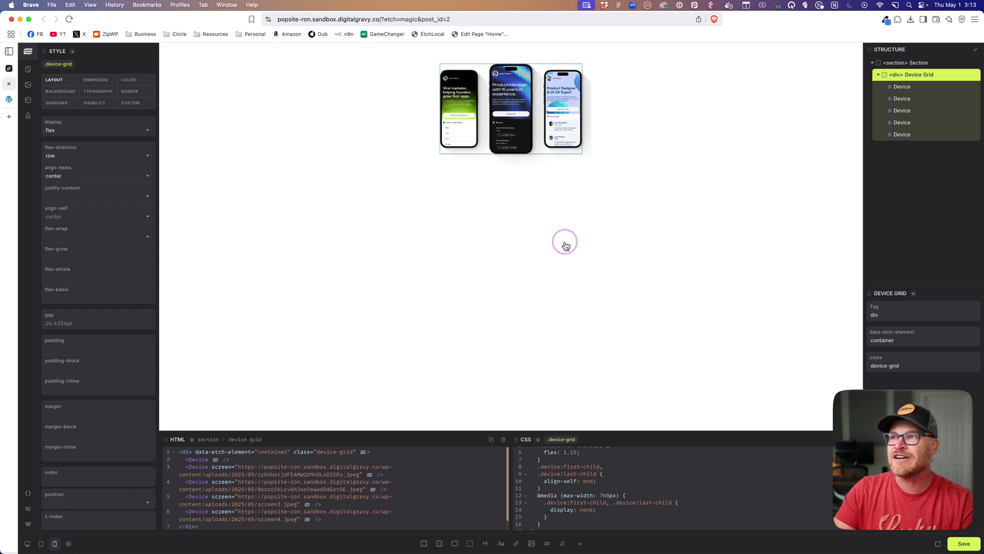
{"action": "left_click", "coordinate": [27, 543]}
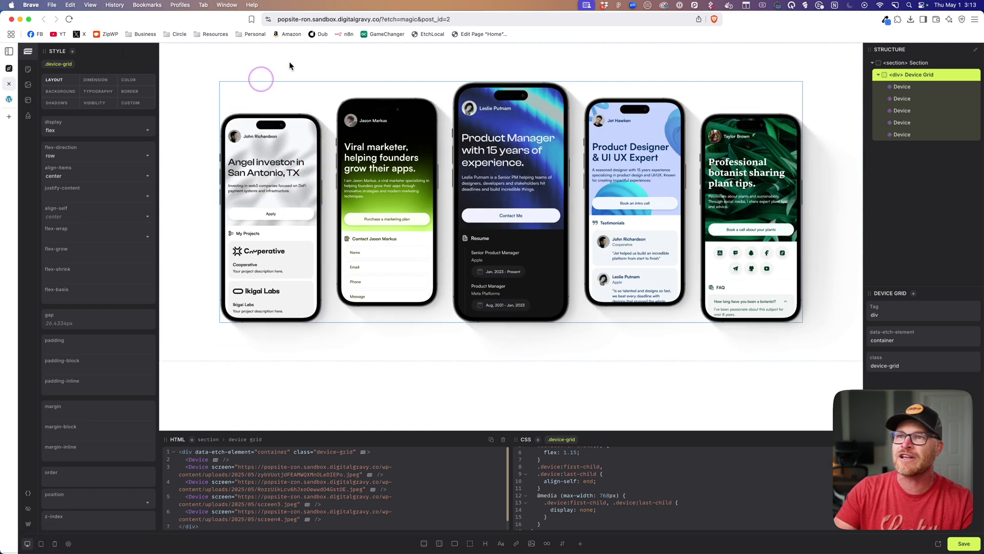
Add the class .bg--ultra-light to the section that contains the Device Grid.
{"action": "left_click", "coordinate": [306, 56]}
{"action": "key", "text": "super+Return"}
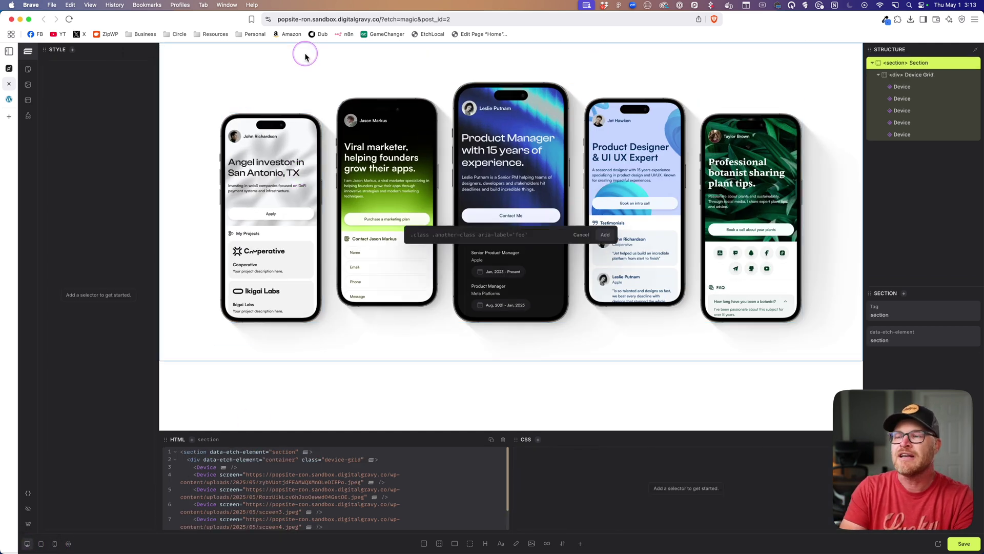
{"action": "type", "text": ".bg--"}
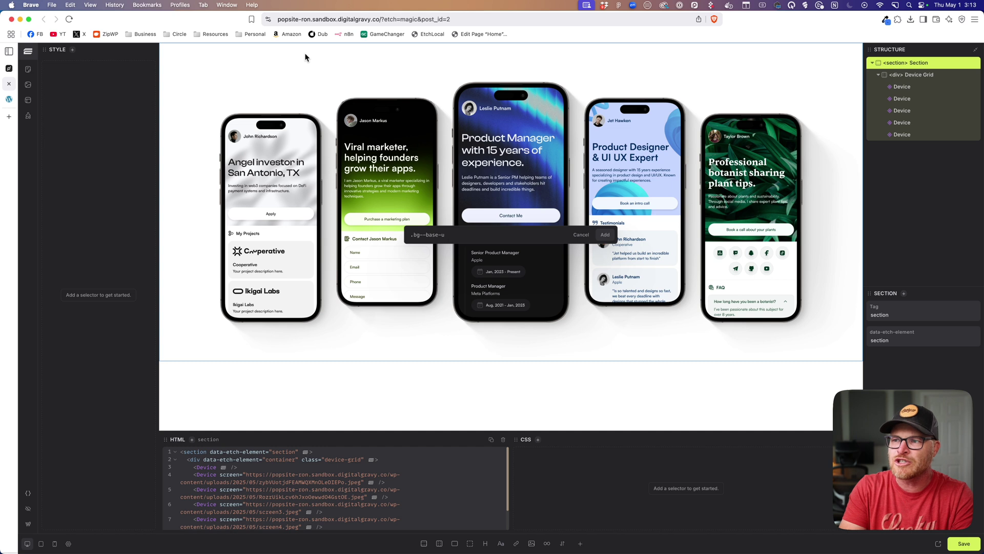
{"action": "type", "text": "ultra-light"}
{"action": "key", "text": "Return"}
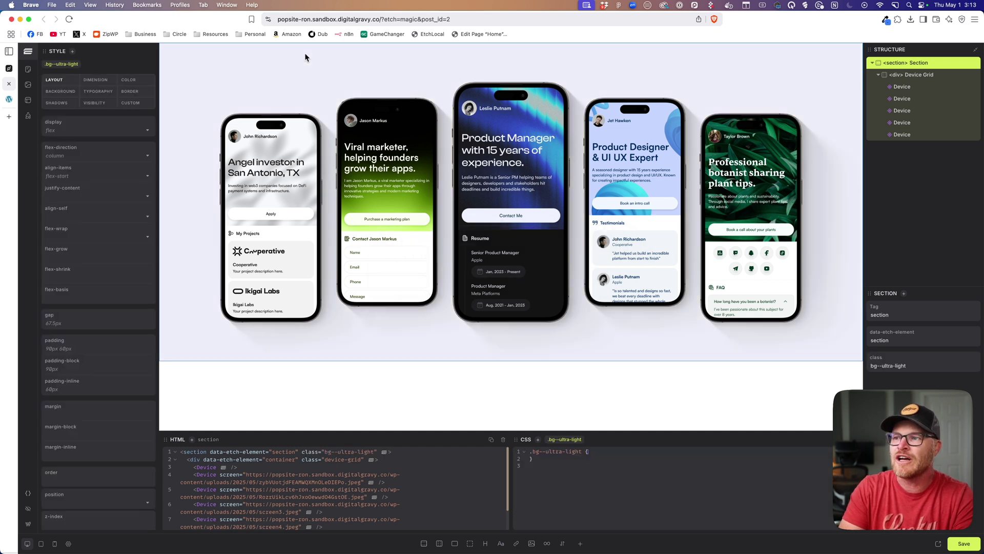
Preview the tinted section at the tablet and mobile breakpoints, then return to desktop and select the Device Grid.
{"action": "left_click", "coordinate": [208, 433]}
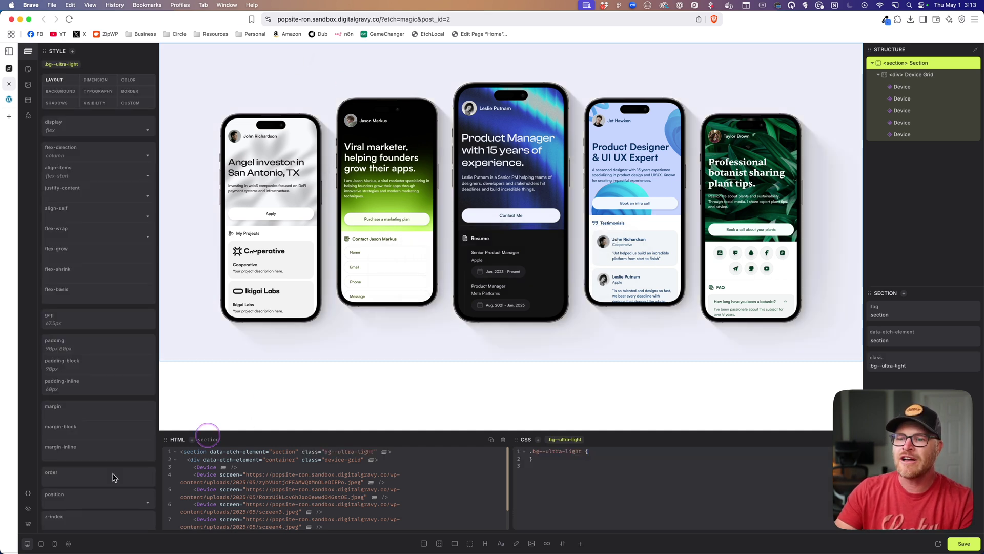
{"action": "left_click", "coordinate": [41, 543]}
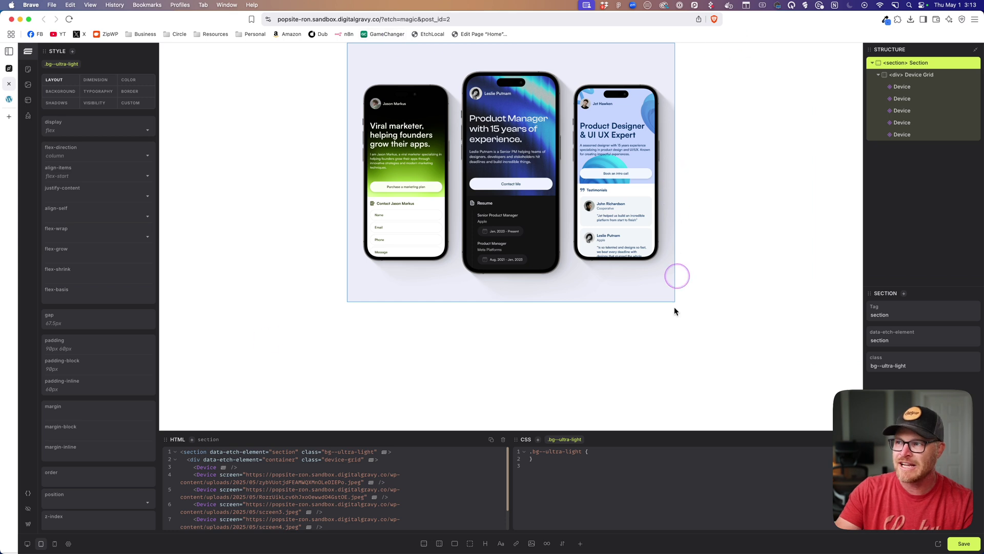
{"action": "left_click", "coordinate": [55, 544]}
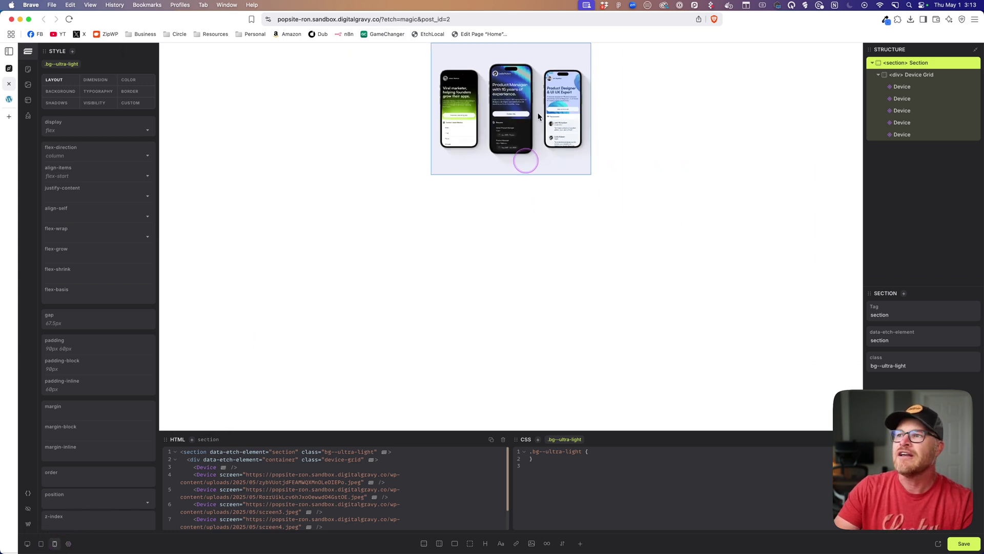
{"action": "left_click", "coordinate": [27, 544]}
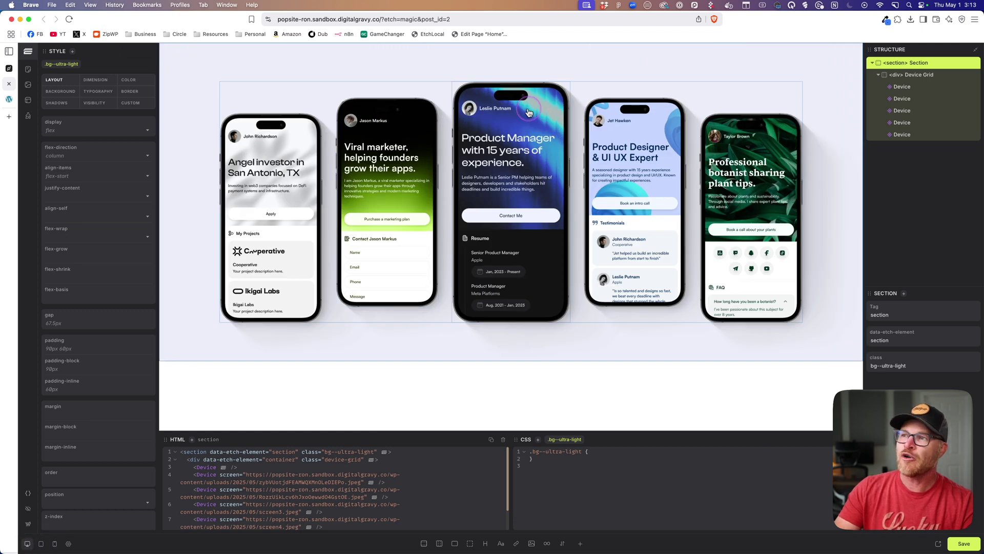
{"action": "left_click", "coordinate": [446, 88]}
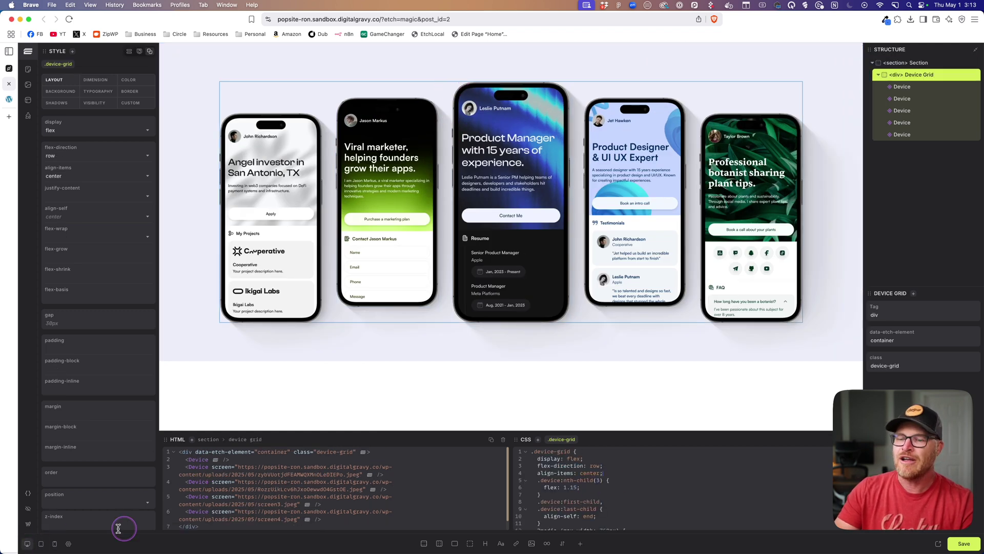
Set the gap of .device-grid to min(2.5vw, 30px) in its CSS, after checking the mobile spacing.
{"action": "left_click", "coordinate": [55, 545]}
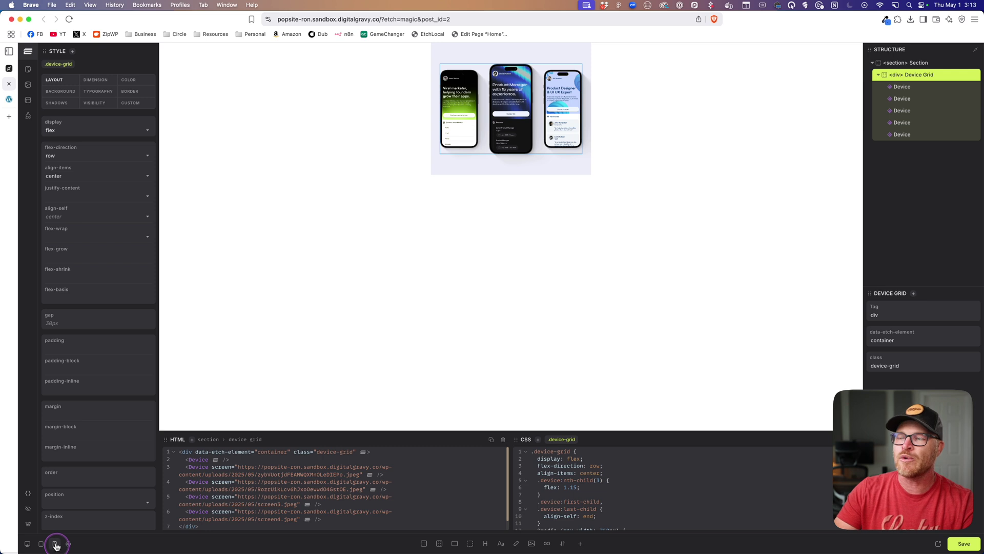
{"action": "left_click", "coordinate": [27, 543]}
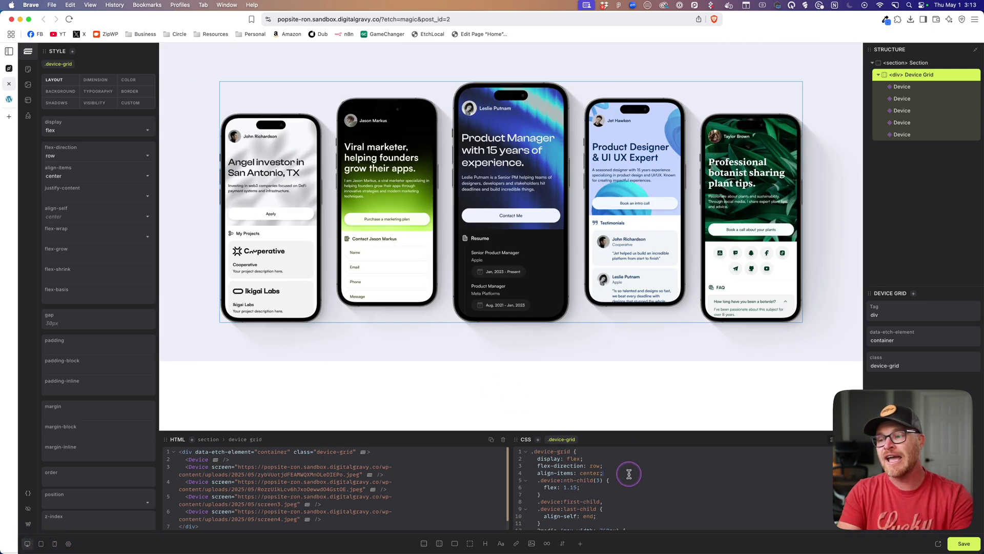
{"action": "key", "text": "Return"}
{"action": "type", "text": "min:"}
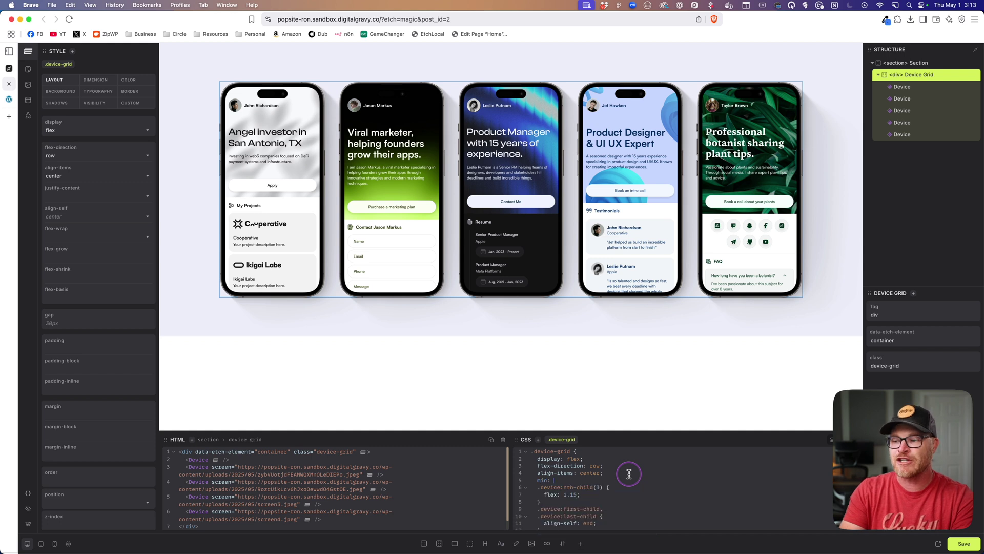
{"action": "key", "text": "BackSpace"}
{"action": "key", "text": "BackSpace"}
{"action": "key", "text": "BackSpace"}
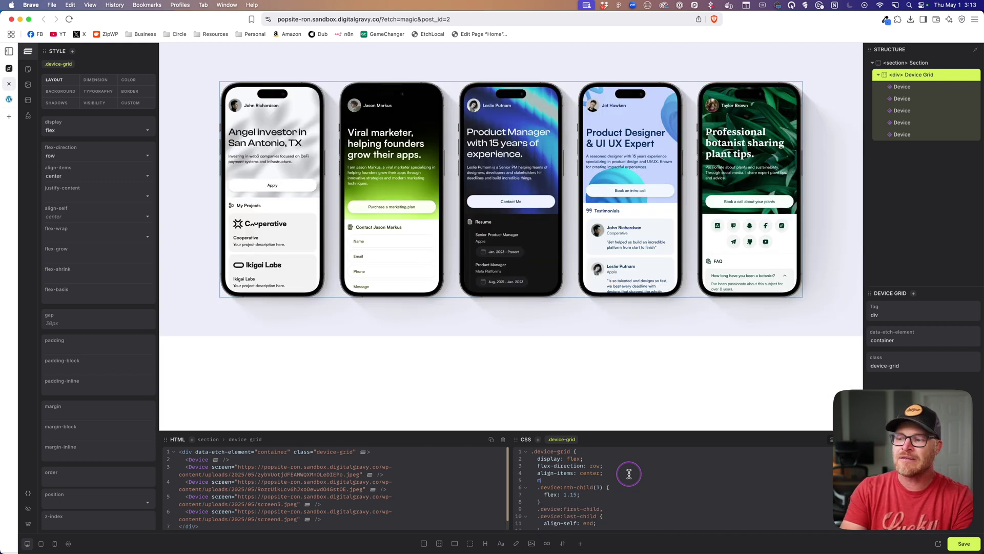
{"action": "key", "text": "BackSpace"}
{"action": "type", "text": "gap: min"}
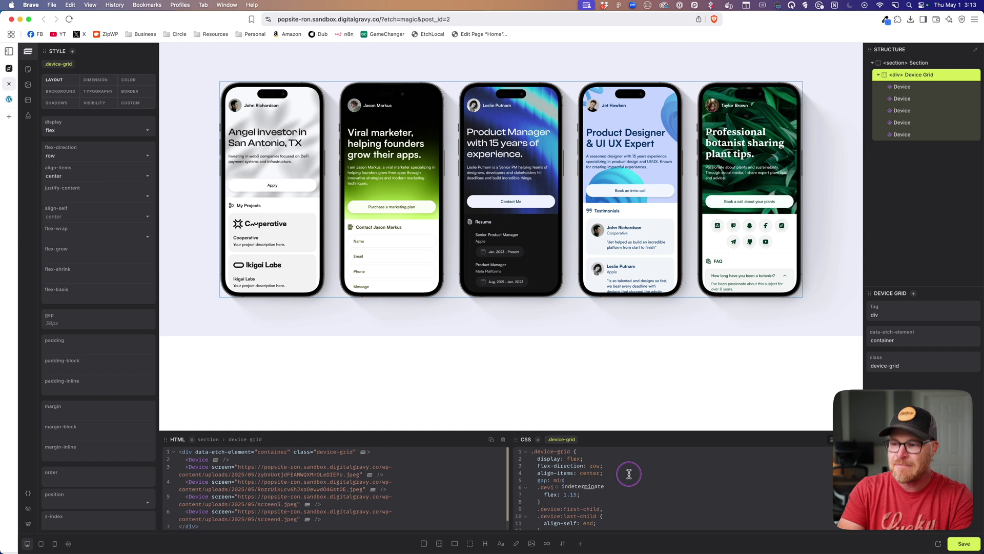
{"action": "type", "text": "();"}
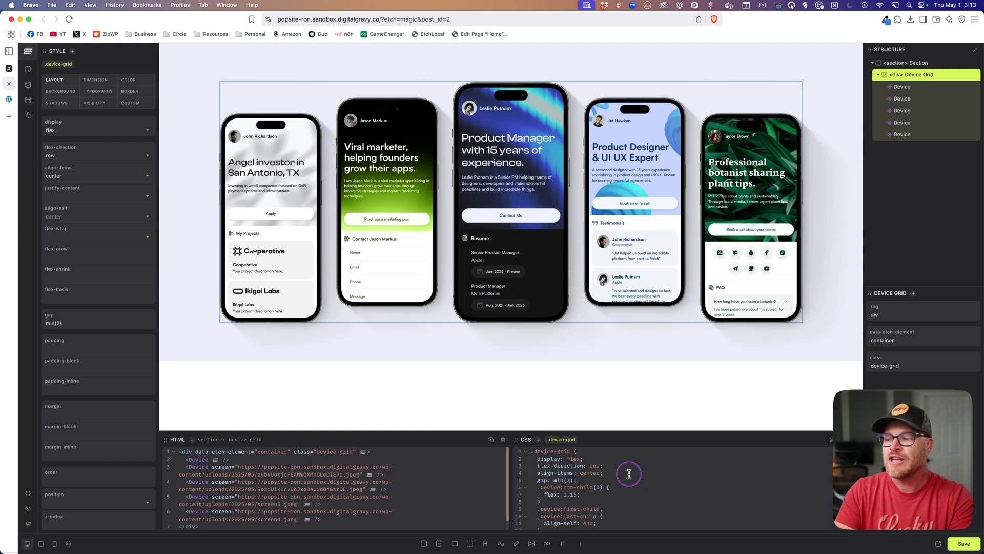
{"action": "type", "text": "2.5vw"}
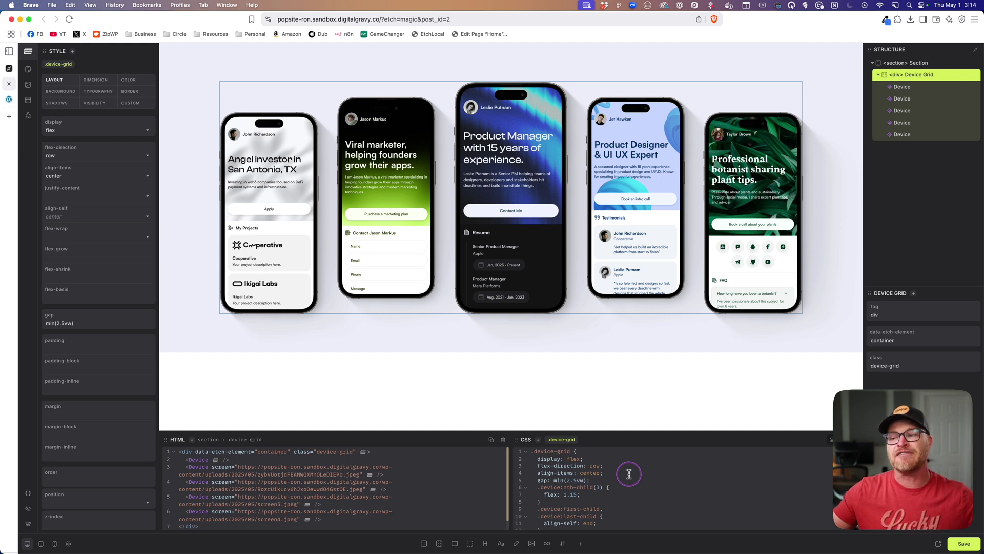
{"action": "type", "text": ", 30px"}
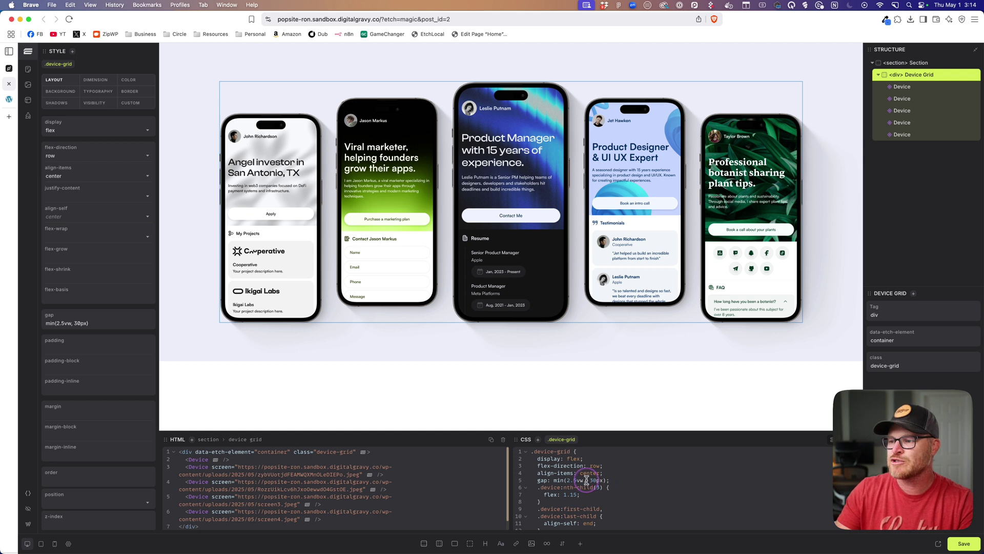
Compare the Device Grid's spacing at the mobile and desktop breakpoints, and inspect the first Device before reselecting the grid.
{"action": "left_click", "coordinate": [54, 545]}
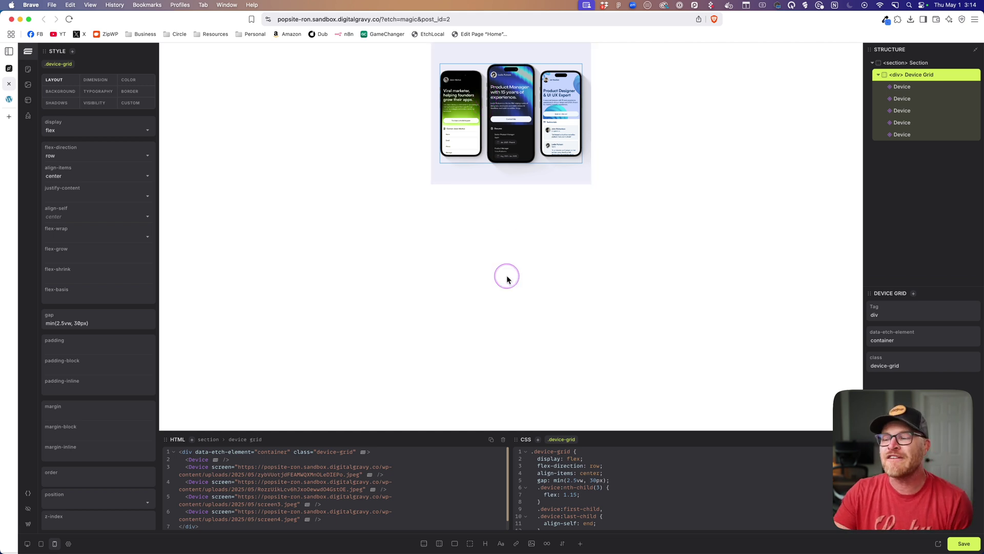
{"action": "double_click", "coordinate": [596, 480]}
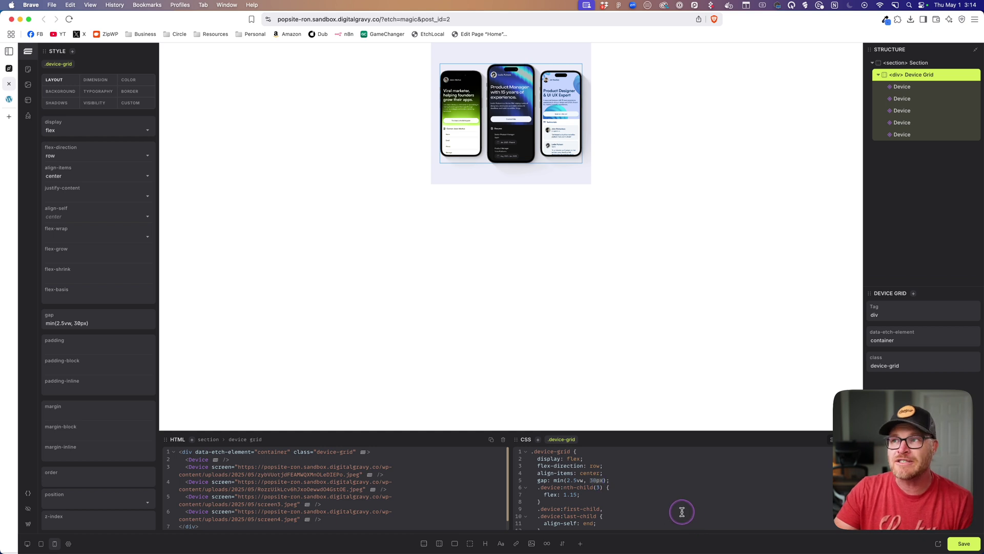
{"action": "left_click", "coordinate": [25, 544]}
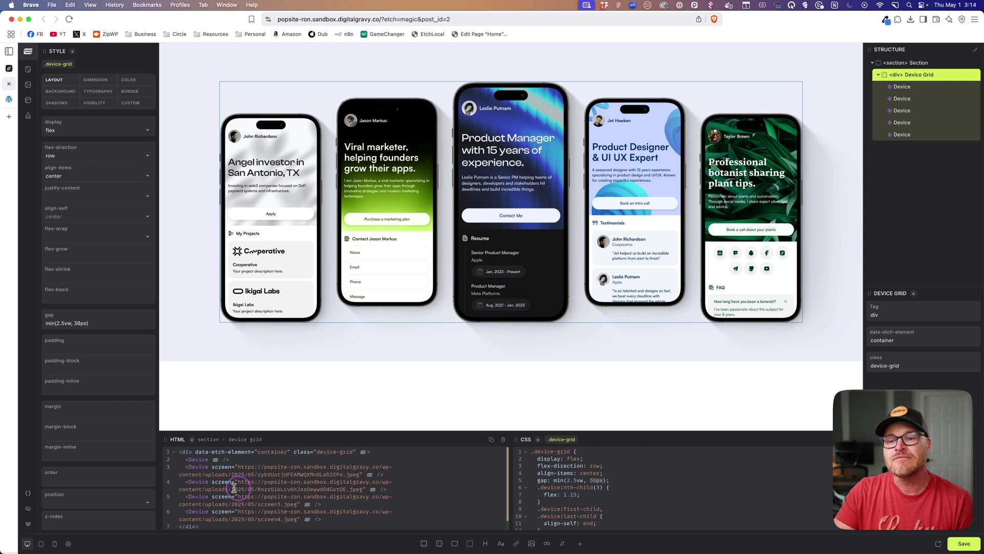
{"action": "left_click", "coordinate": [55, 543]}
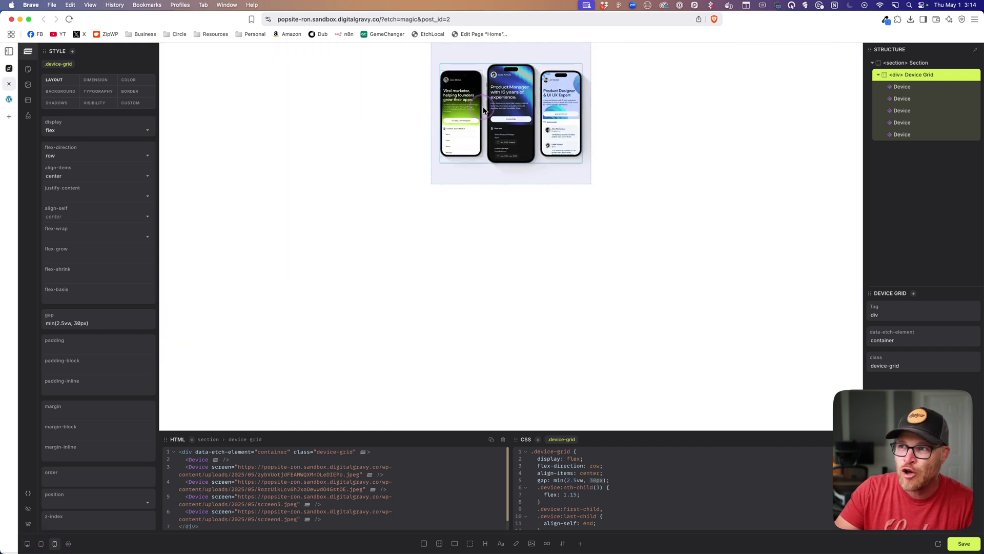
{"action": "left_click", "coordinate": [28, 544]}
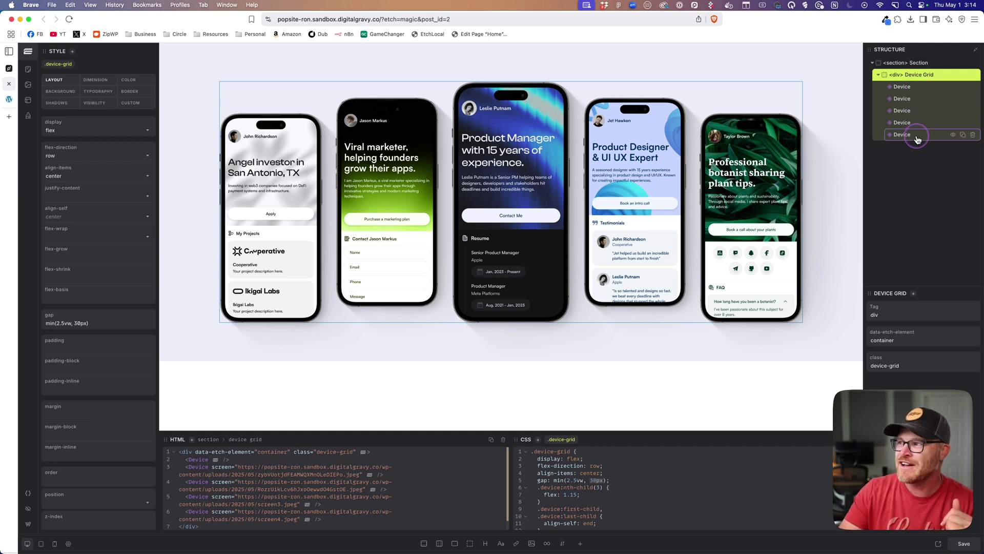
{"action": "left_click", "coordinate": [913, 87]}
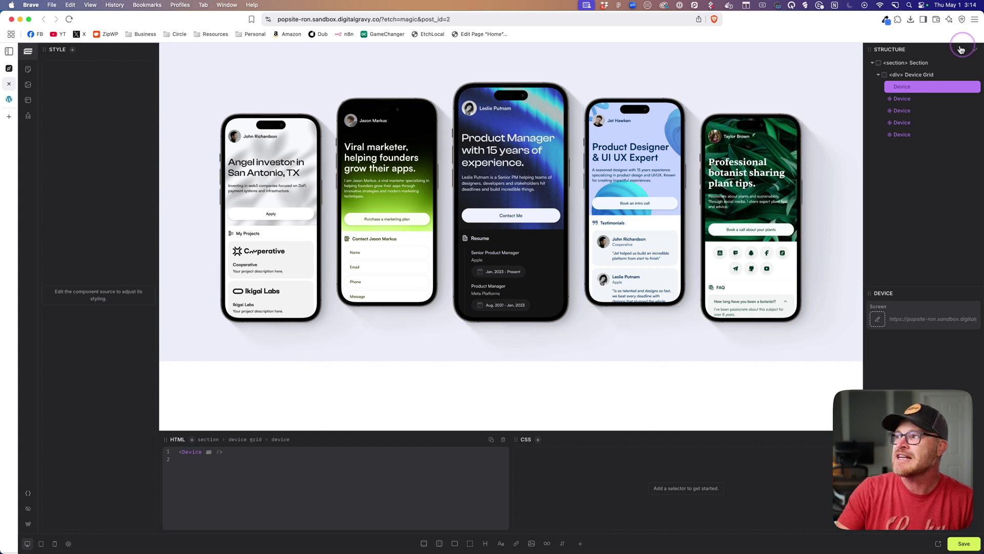
{"action": "left_click", "coordinate": [933, 77]}
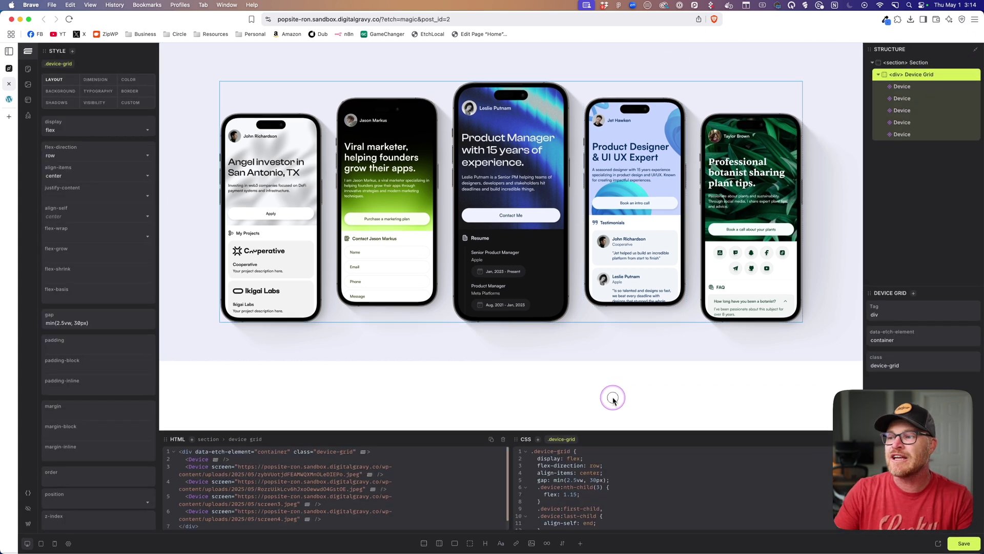
Add a new section with two Flex Divs in its container, and give the container the class .another-grid.
{"action": "left_click", "coordinate": [426, 544]}
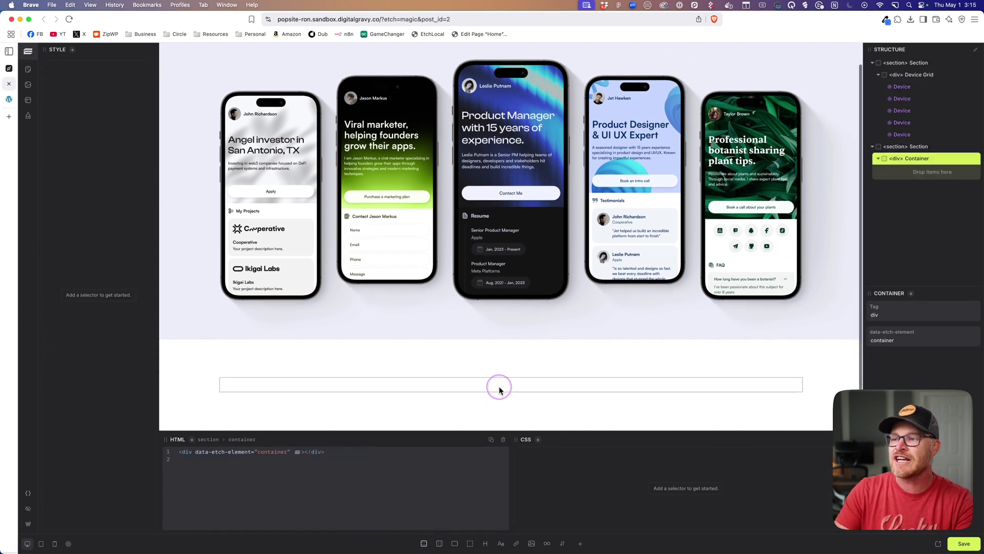
{"action": "double_click", "coordinate": [455, 542]}
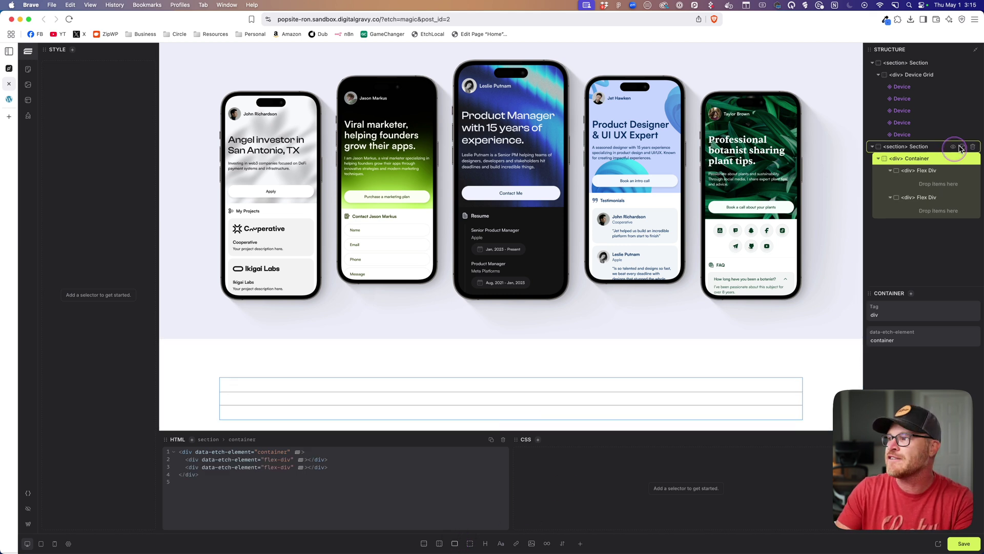
{"action": "key", "text": "super+Return"}
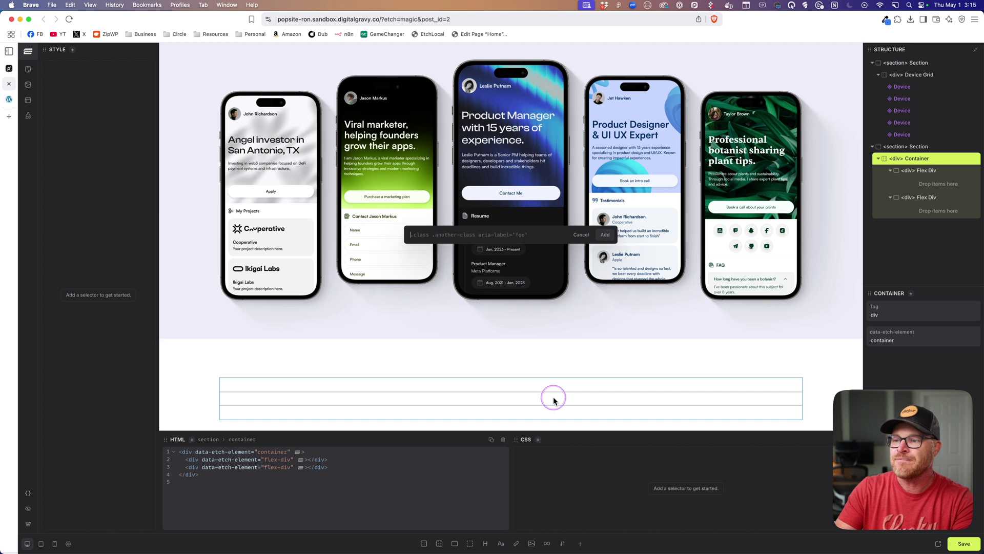
{"action": "type", "text": ".and"}
{"action": "type", "text": "ther-gird"}
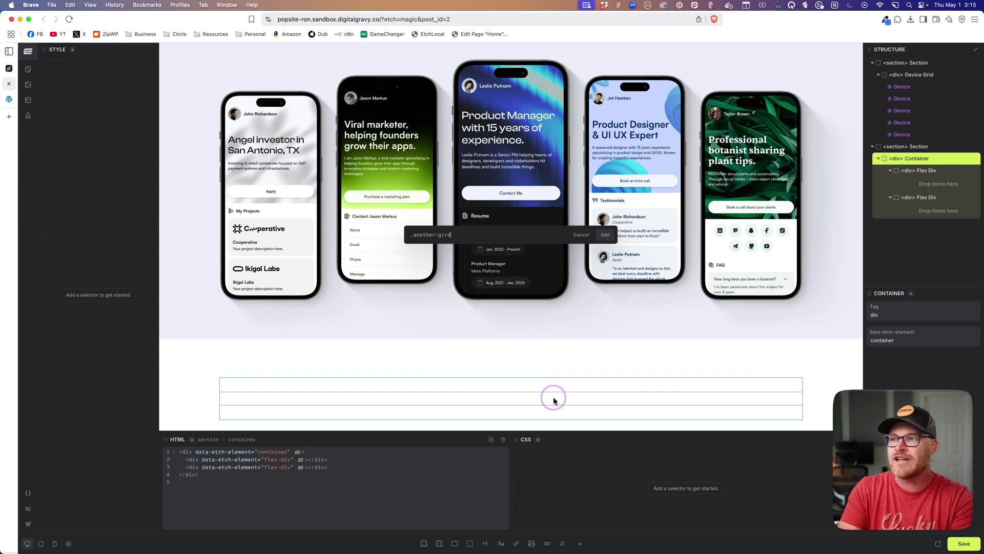
{"action": "key", "text": "BackSpace"}
{"action": "key", "text": "BackSpace"}
{"action": "key", "text": "BackSpace"}
{"action": "type", "text": "rid"}
{"action": "key", "text": "Return"}
Style .another-grid with display: grid and grid-template-columns: var(--grid-2).
{"action": "type", "text": "display:"}
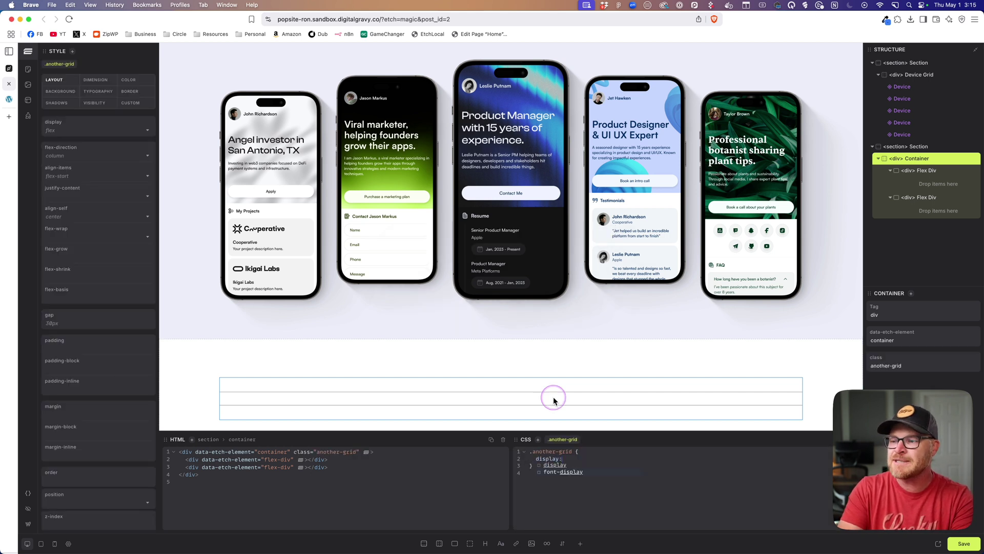
{"action": "type", "text": " grid;"}
{"action": "key", "text": "Return"}
{"action": "type", "text": "grid-template-col"}
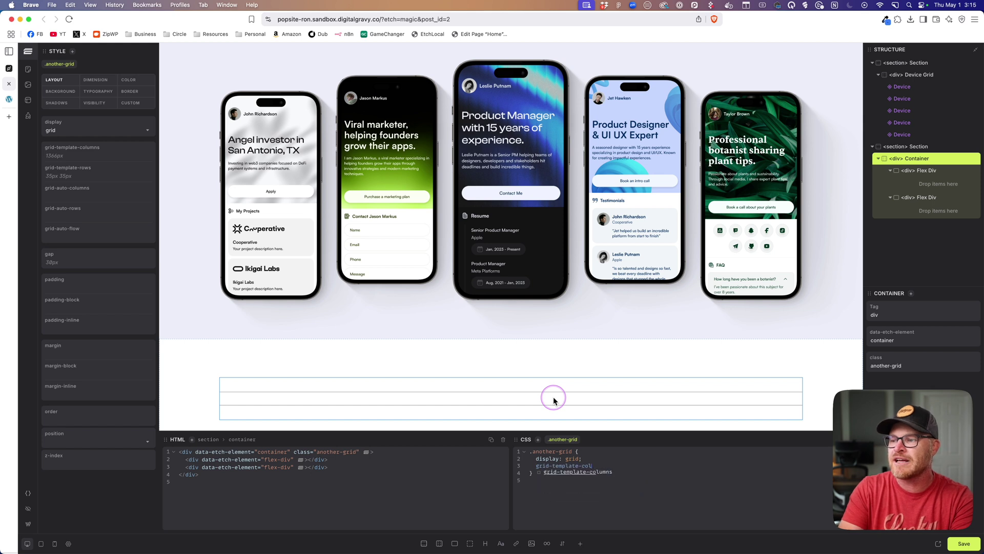
{"action": "type", "text": "umns: var(--grid-2"}
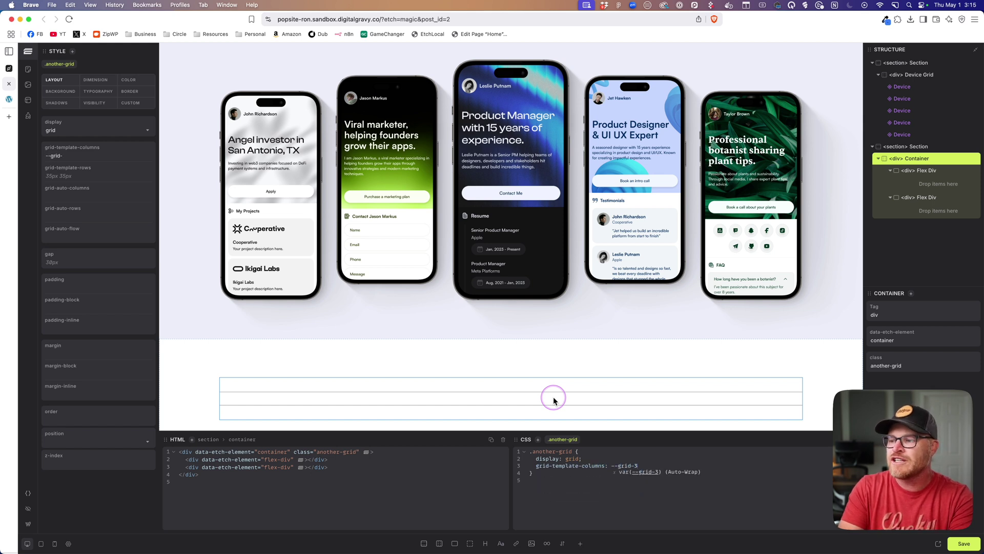
{"action": "key", "text": "Return"}
Insert the Device custom component into the second Flex Div of the new section.
{"action": "left_click", "coordinate": [611, 385]}
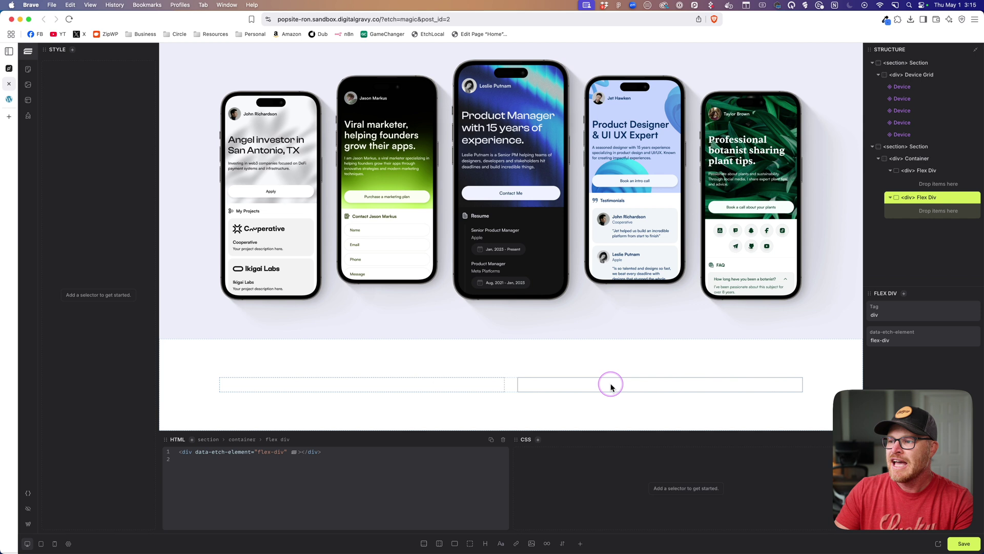
{"action": "left_click", "coordinate": [580, 542]}
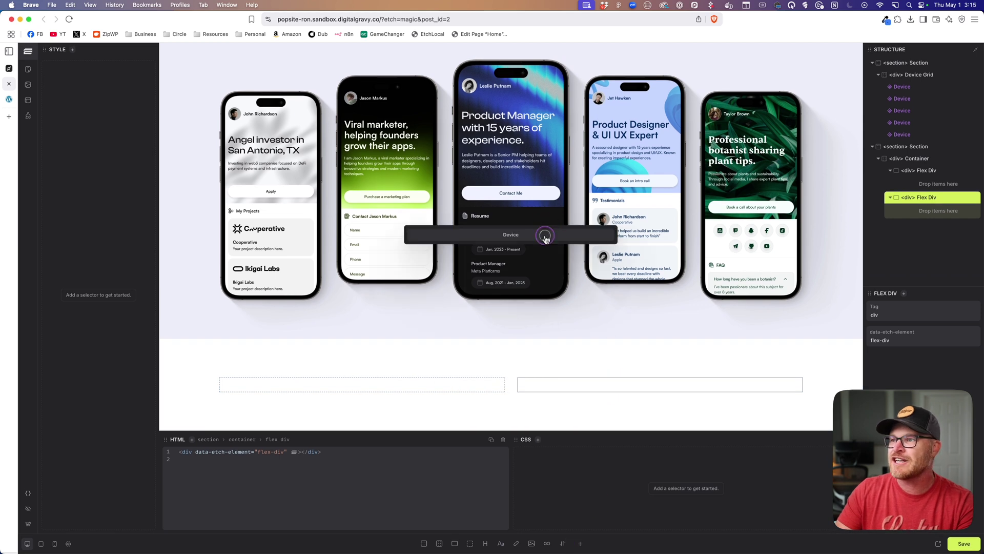
{"action": "left_click", "coordinate": [545, 235]}
{"action": "scroll", "coordinate": [758, 358], "scroll_direction": "down", "scroll_amount": 5}
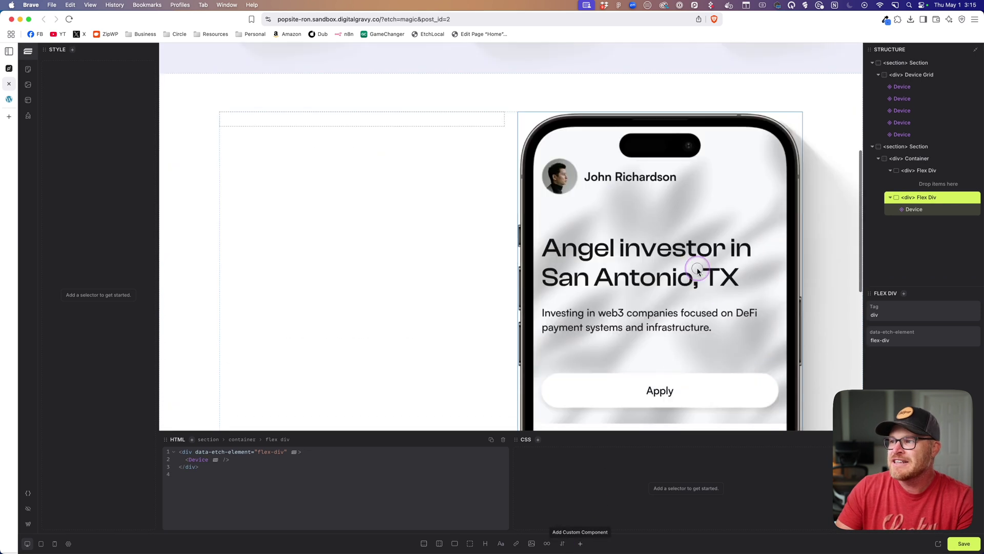
Set the new Device's Screen to the green "helping founders grow their apps" image from the Media Library.
{"action": "left_click", "coordinate": [698, 268]}
{"action": "left_click", "coordinate": [872, 320]}
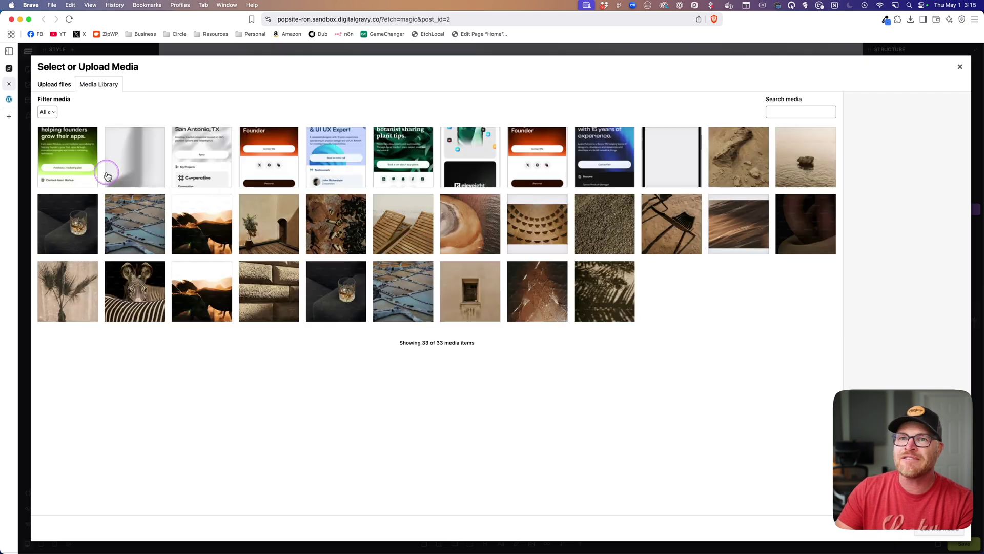
{"action": "left_click", "coordinate": [105, 164]}
{"action": "left_click", "coordinate": [938, 530]}
Compare the large phone in the two-column section with the smaller phones in the Device Grid, selecting the new section.
{"action": "scroll", "coordinate": [540, 272], "scroll_direction": "down", "scroll_amount": 5}
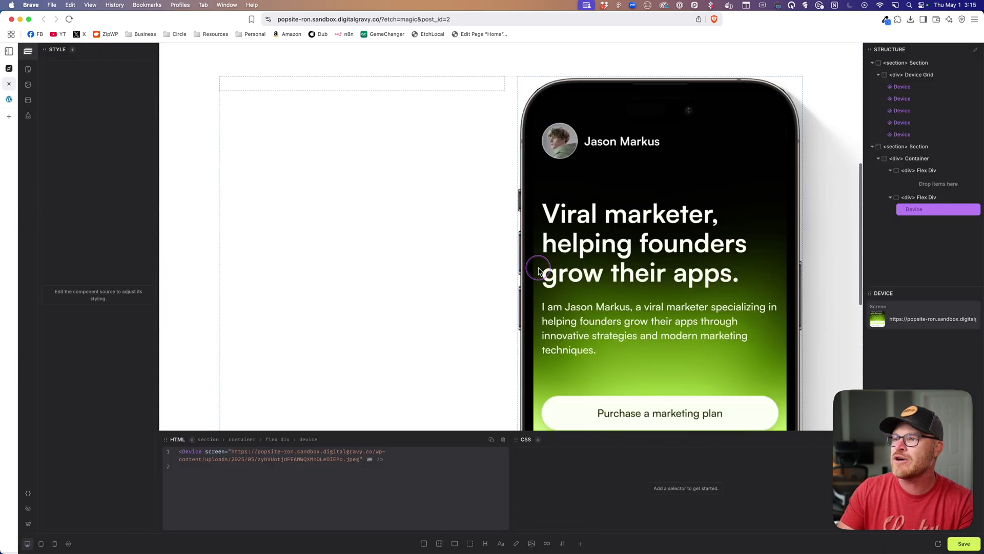
{"action": "scroll", "coordinate": [540, 272], "scroll_direction": "up", "scroll_amount": 8}
{"action": "scroll", "coordinate": [540, 274], "scroll_direction": "down", "scroll_amount": 10}
{"action": "scroll", "coordinate": [540, 274], "scroll_direction": "up", "scroll_amount": 8}
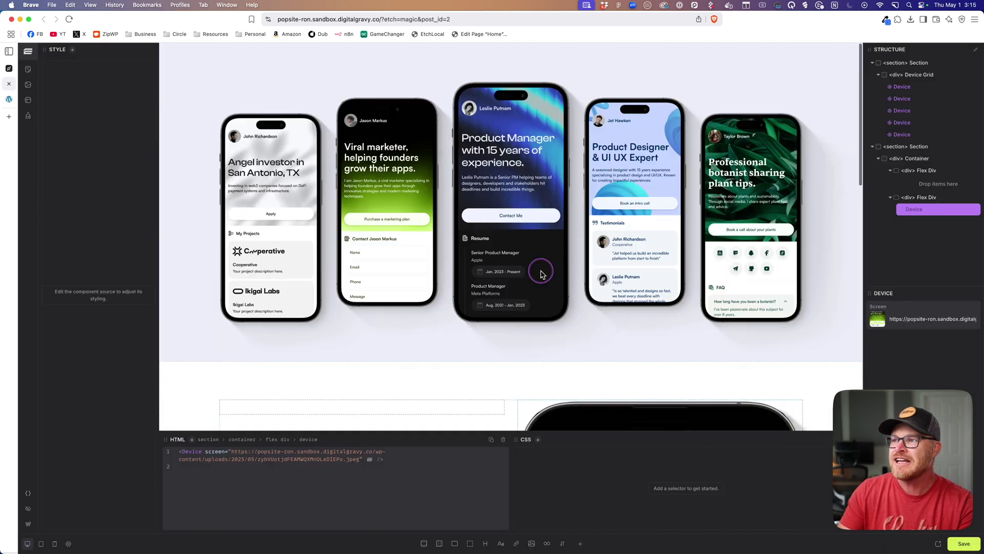
{"action": "scroll", "coordinate": [540, 274], "scroll_direction": "down", "scroll_amount": 3}
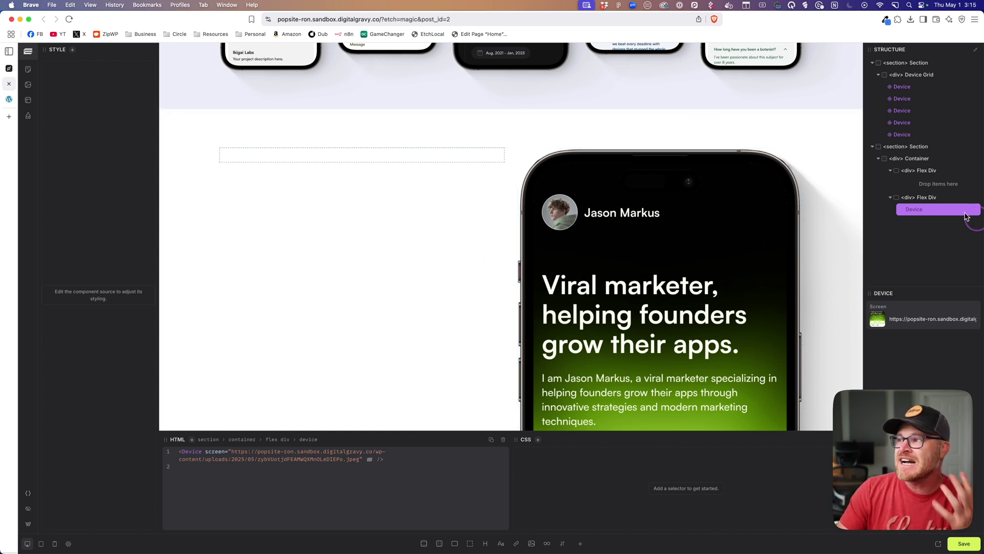
{"action": "mouse_move", "coordinate": [938, 214]}
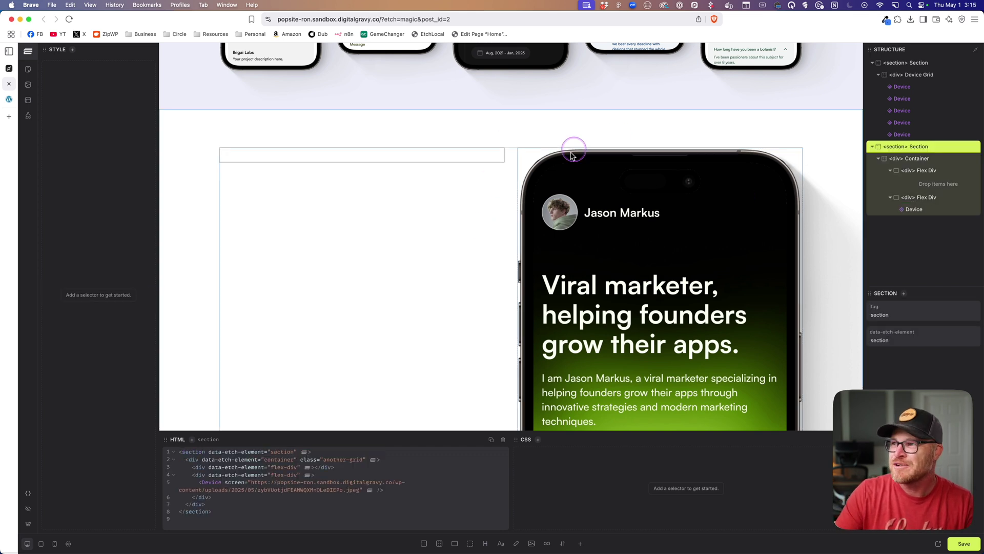
{"action": "scroll", "coordinate": [573, 151], "scroll_direction": "up", "scroll_amount": 5}
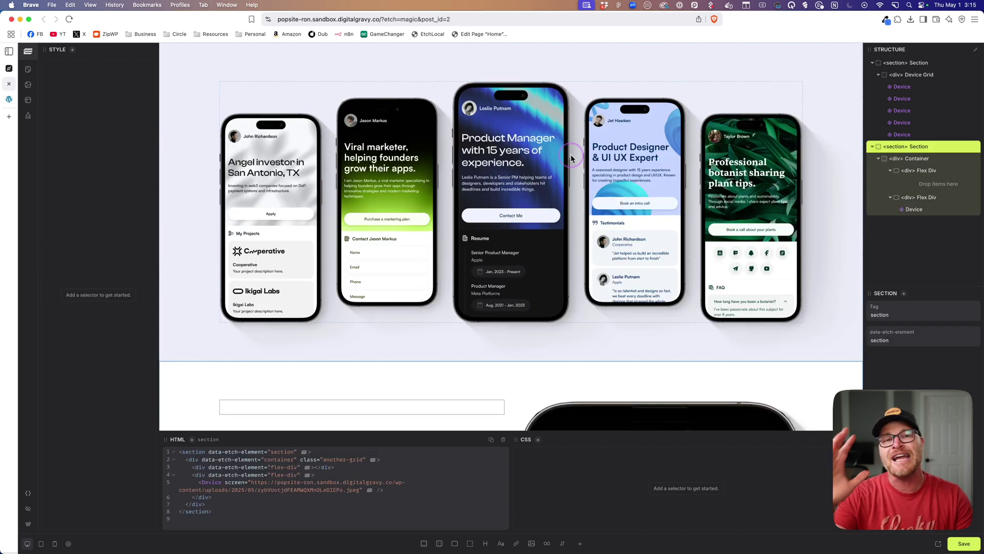